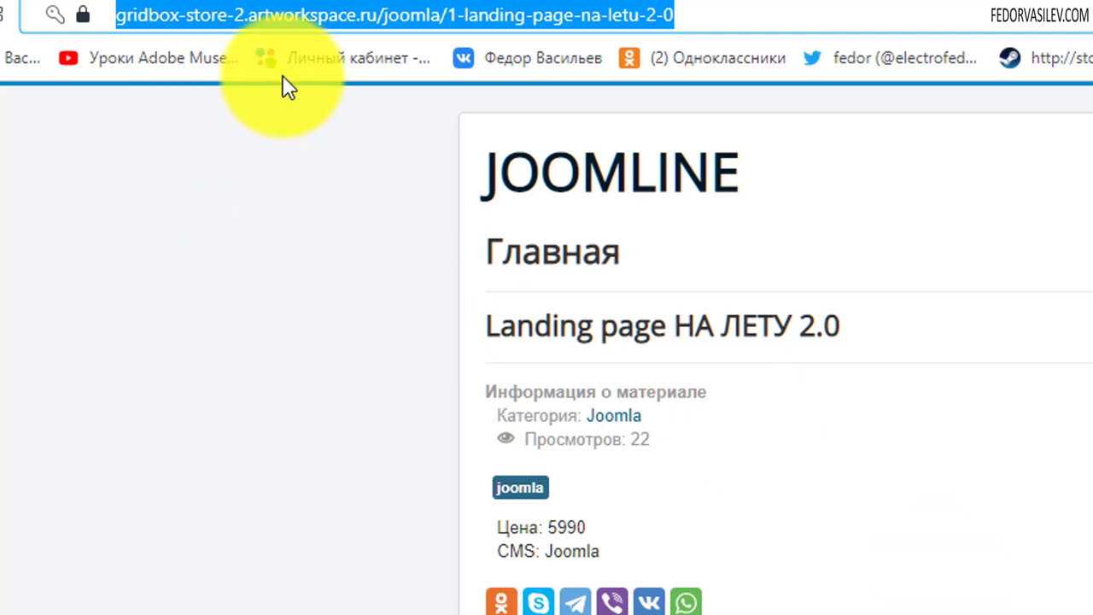
left_click(607, 175)
left_click(104, 18)
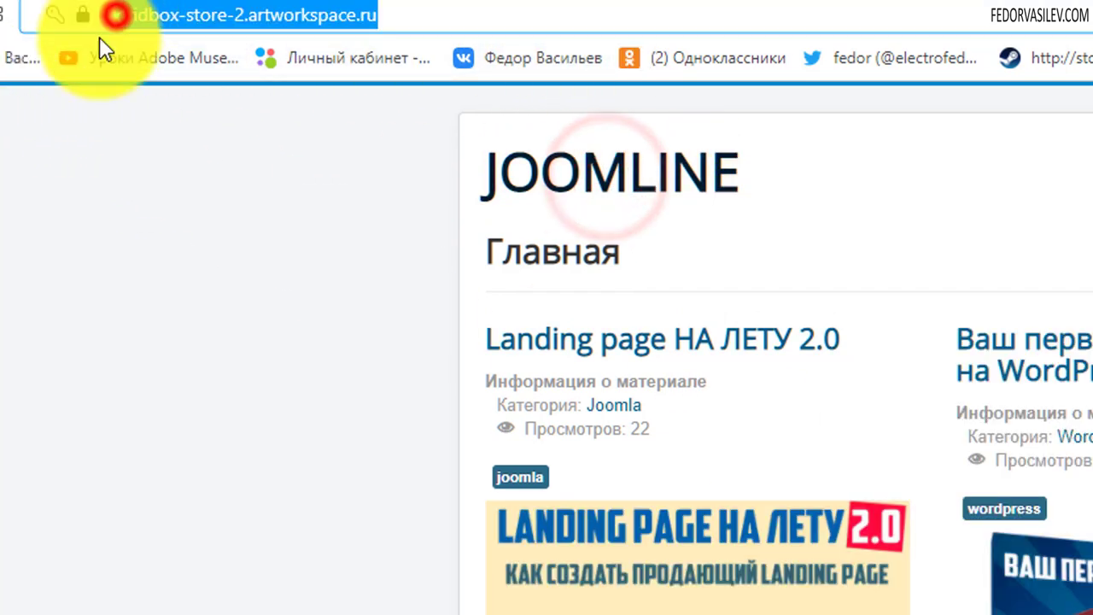
left_click(177, 18)
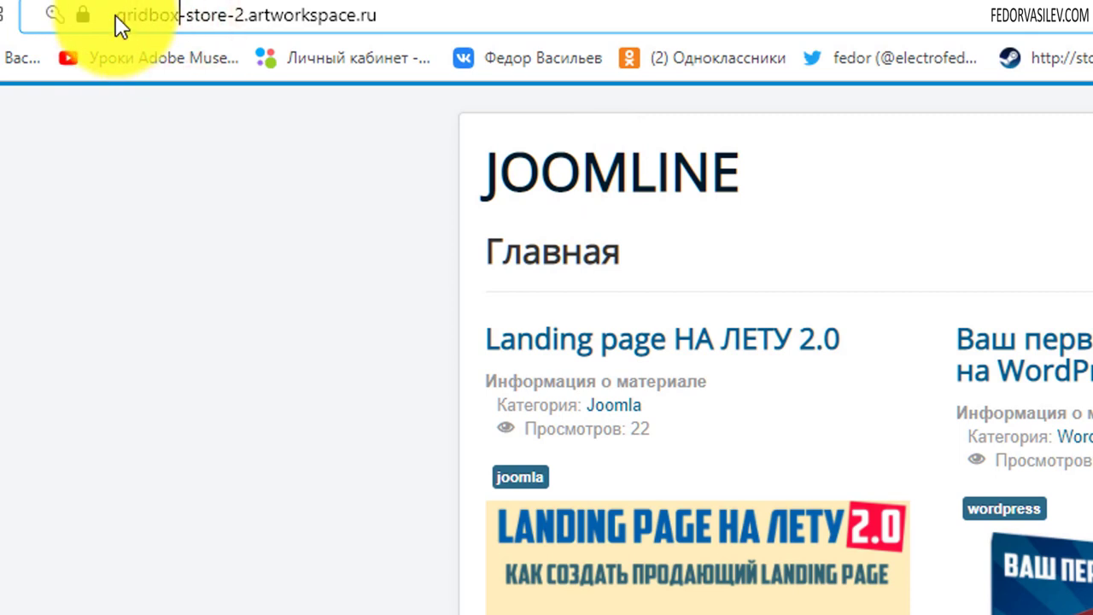
left_click(116, 16)
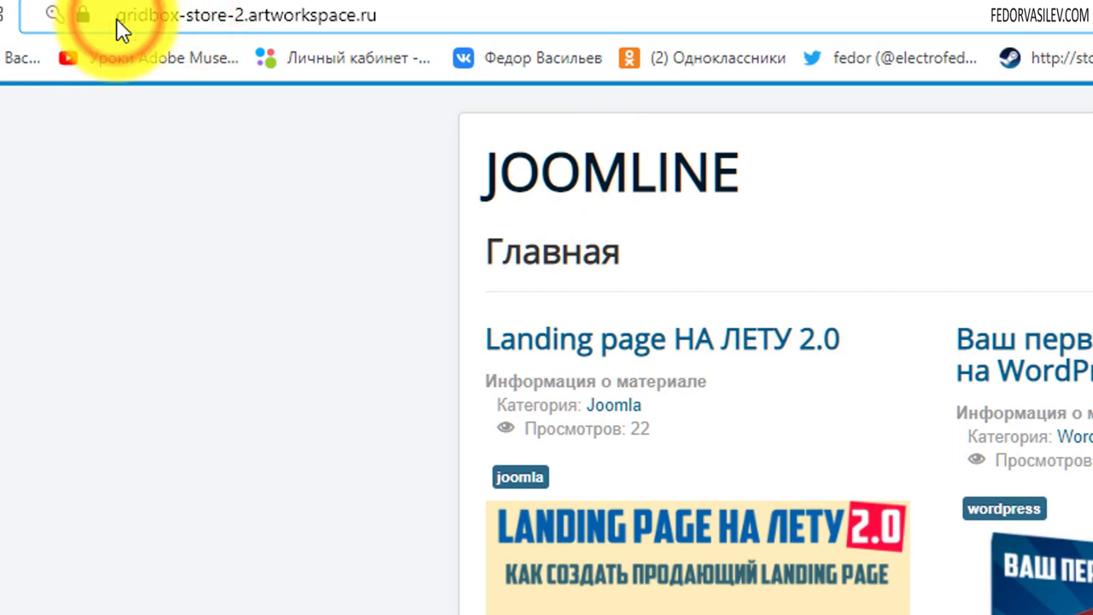
type("www/")
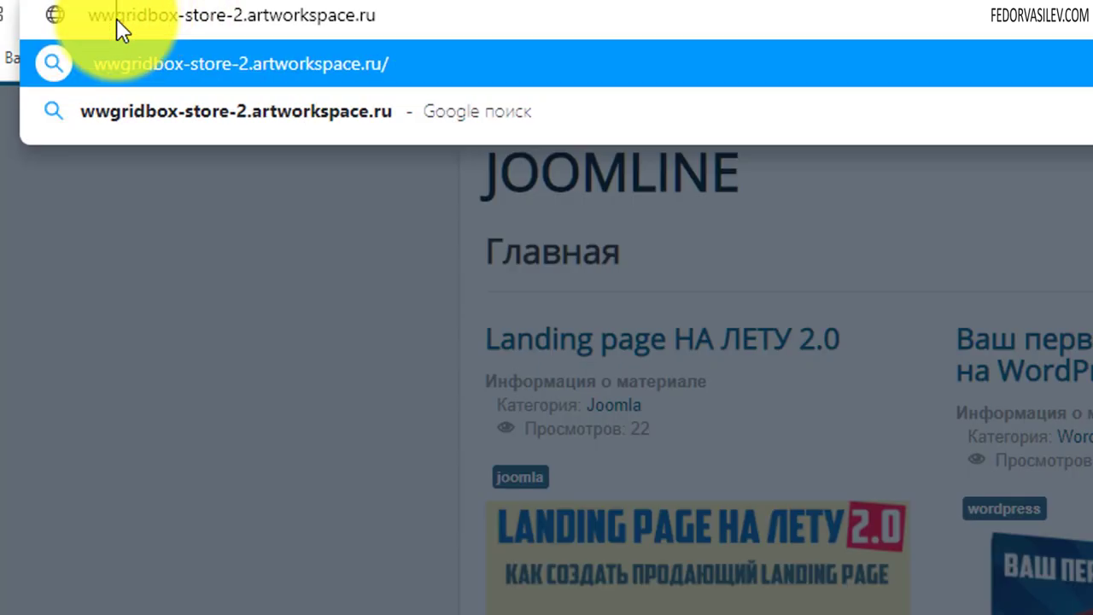
key("BackSpace")
type(".")
key("Return")
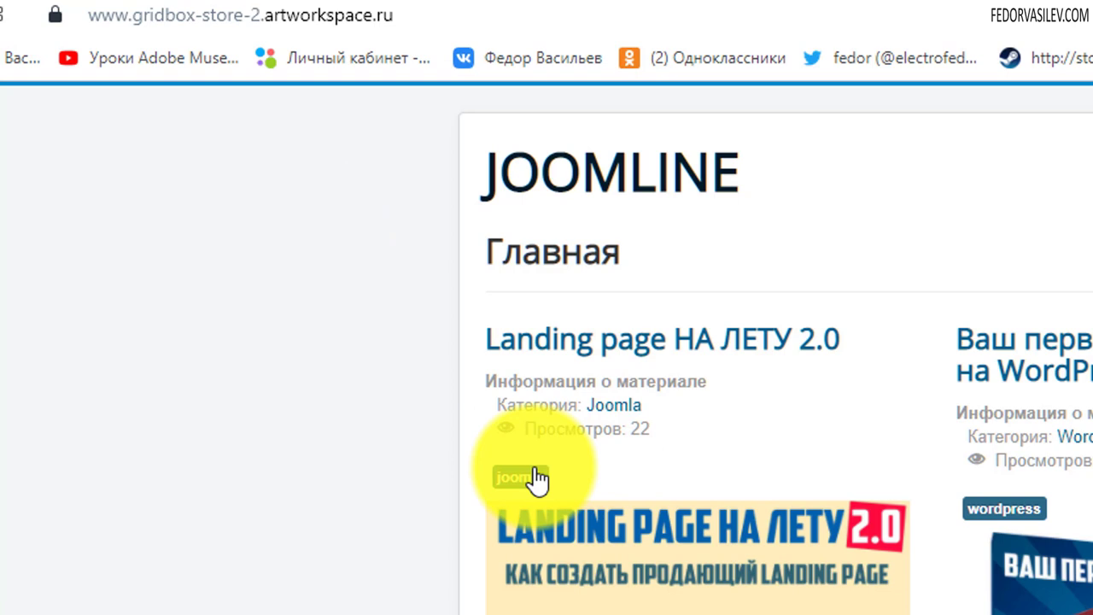
left_click_drag(140, 17, 78, 17)
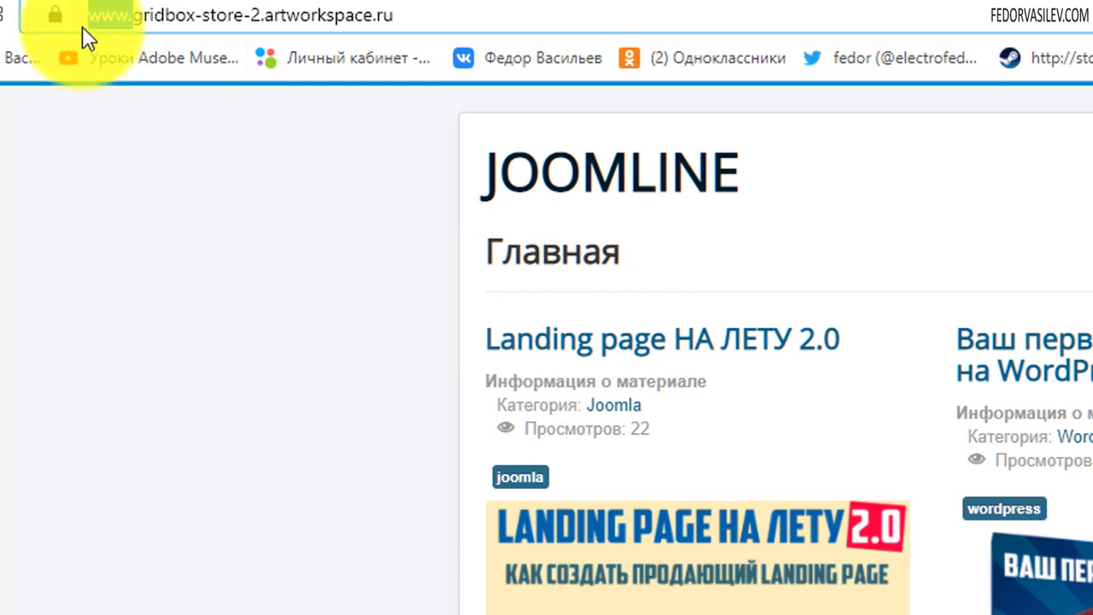
left_click(410, 19)
left_click(415, 19)
right_click(415, 20)
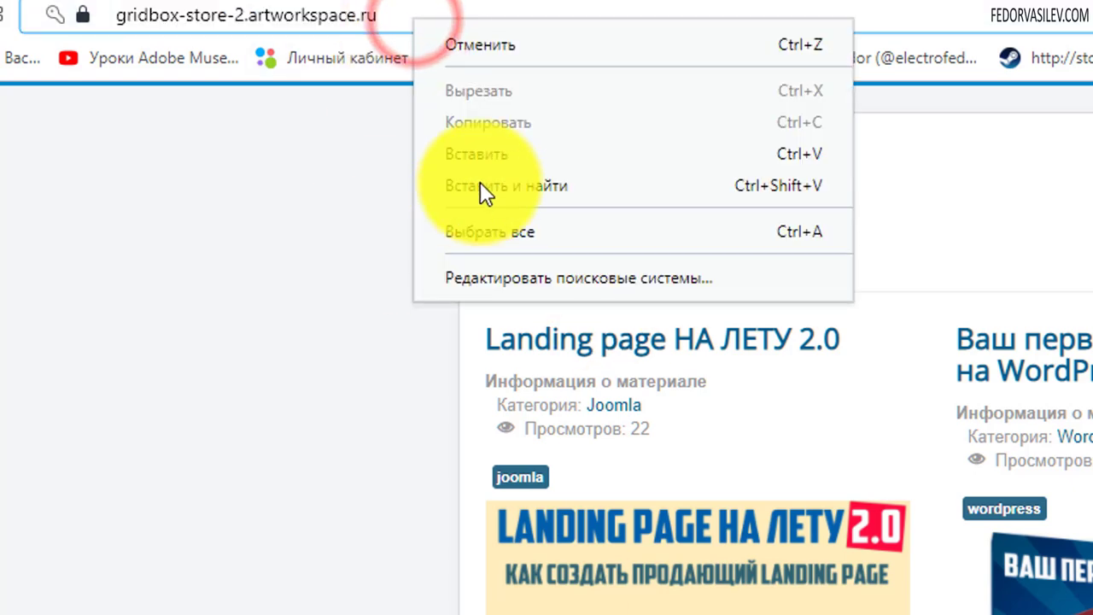
left_click(487, 152)
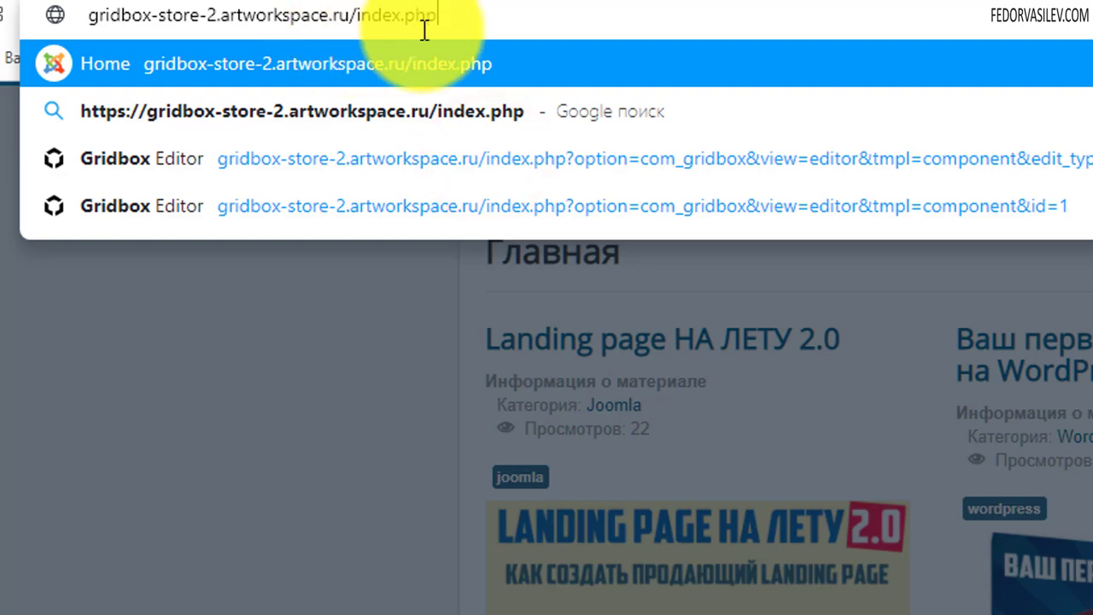
left_click(349, 369)
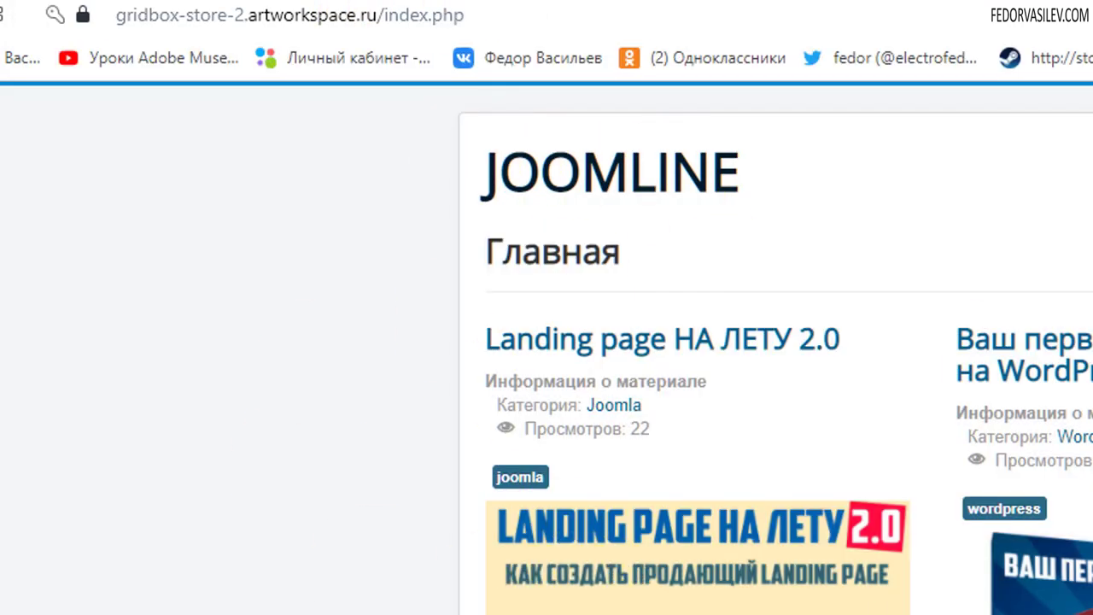
scroll(1008, 359, "down", 4)
scroll(546, 342, "up", 5)
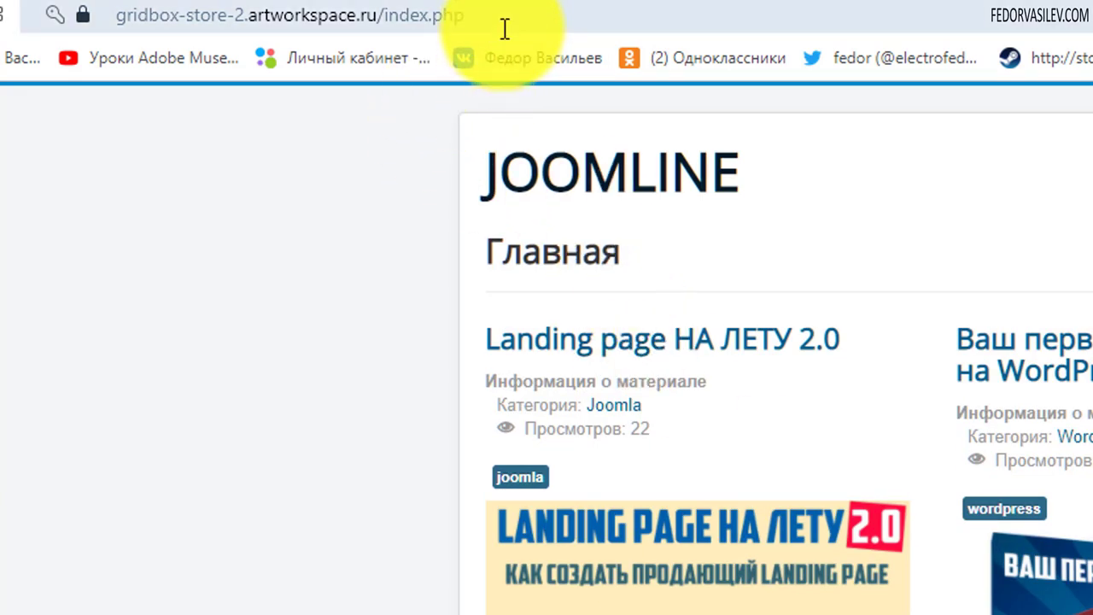
left_click(498, 21)
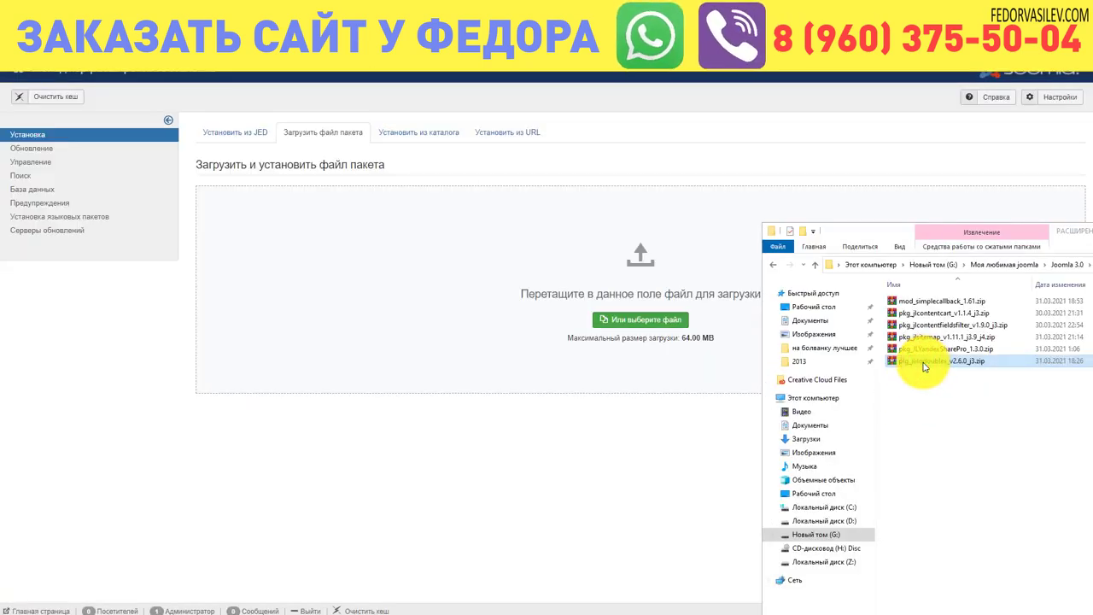
- Install the JL No Doubles v2.6.0 zip package in Joomla's extension installer
left_click_drag(924, 365, 359, 254)
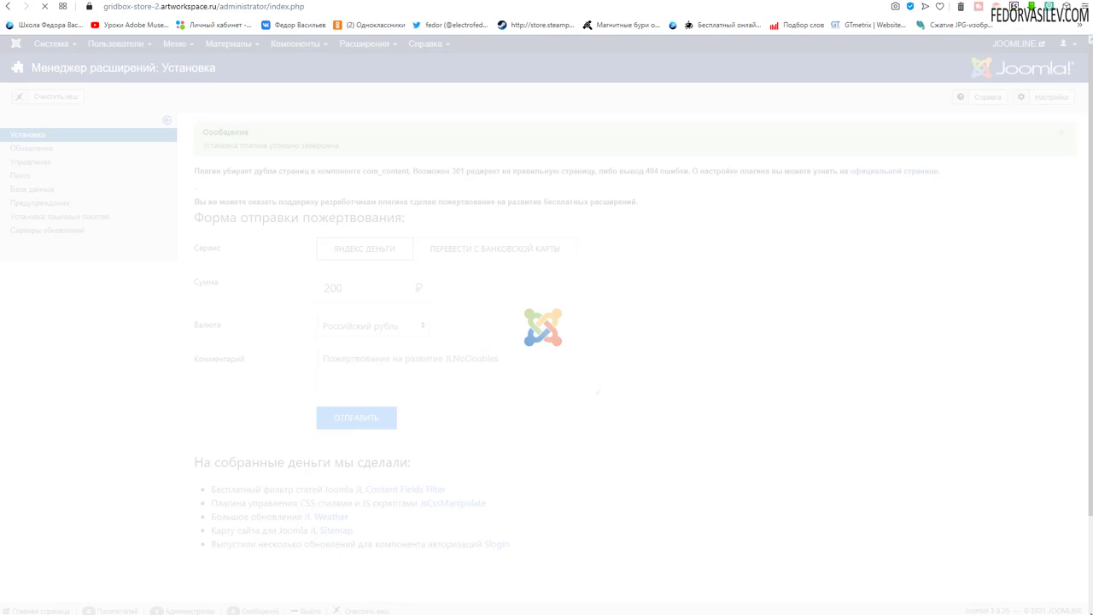
- Sort the plugin list by descending ID, enable the JL No Doubles plugin and open its settings
left_click(364, 44)
left_click(367, 97)
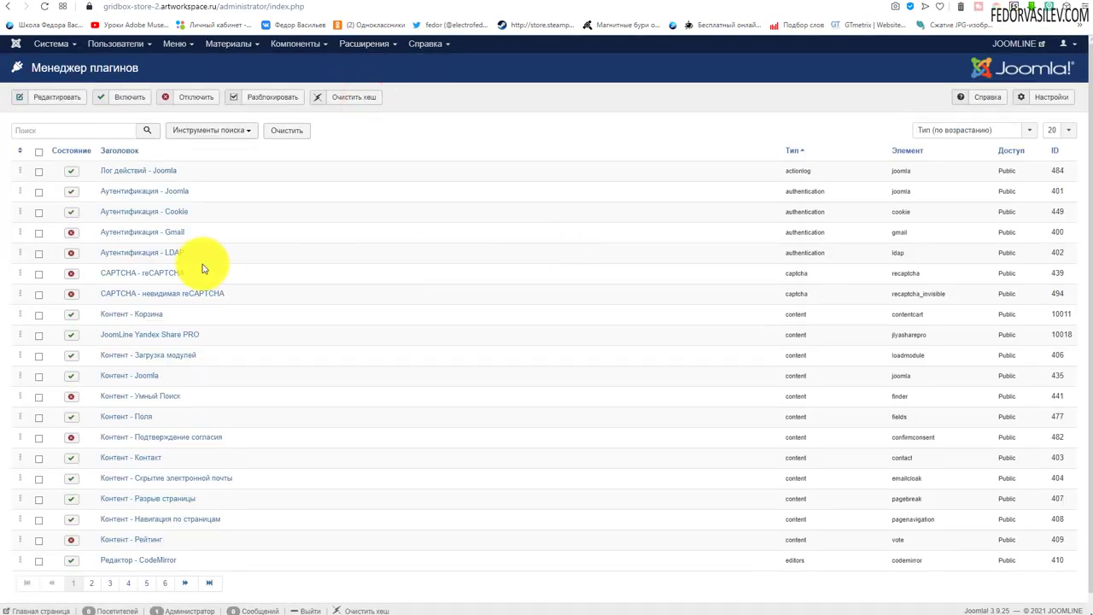
left_click(1055, 151)
left_click(1060, 151)
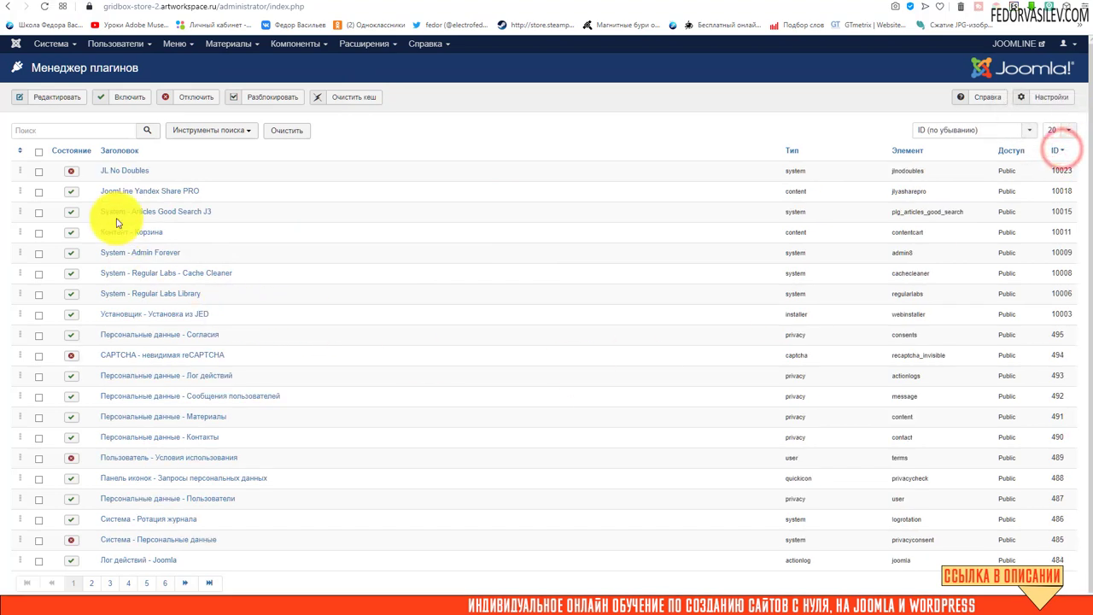
left_click(72, 171)
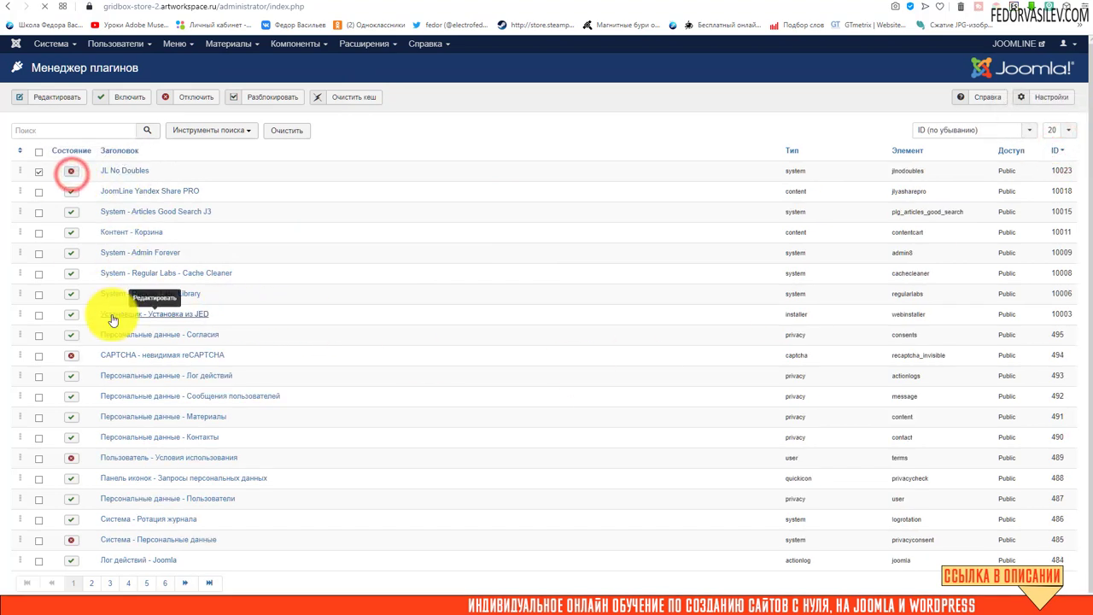
left_click(119, 227)
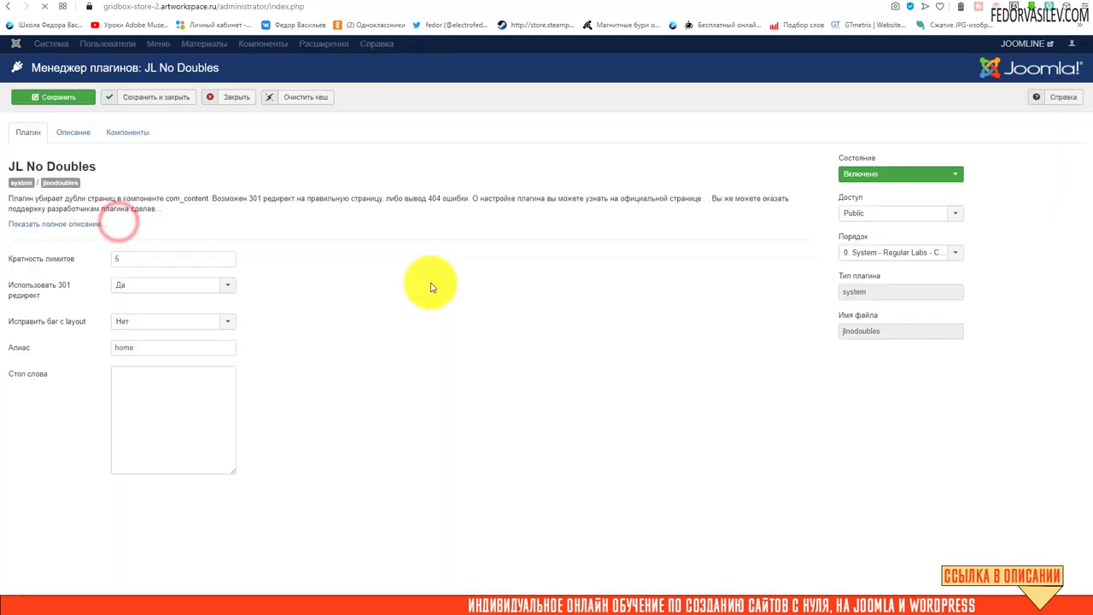
- Review the 301 redirect option and set the plugin's layout bug fix (Исправить баг с layout) to Да
mouse_move(86, 297)
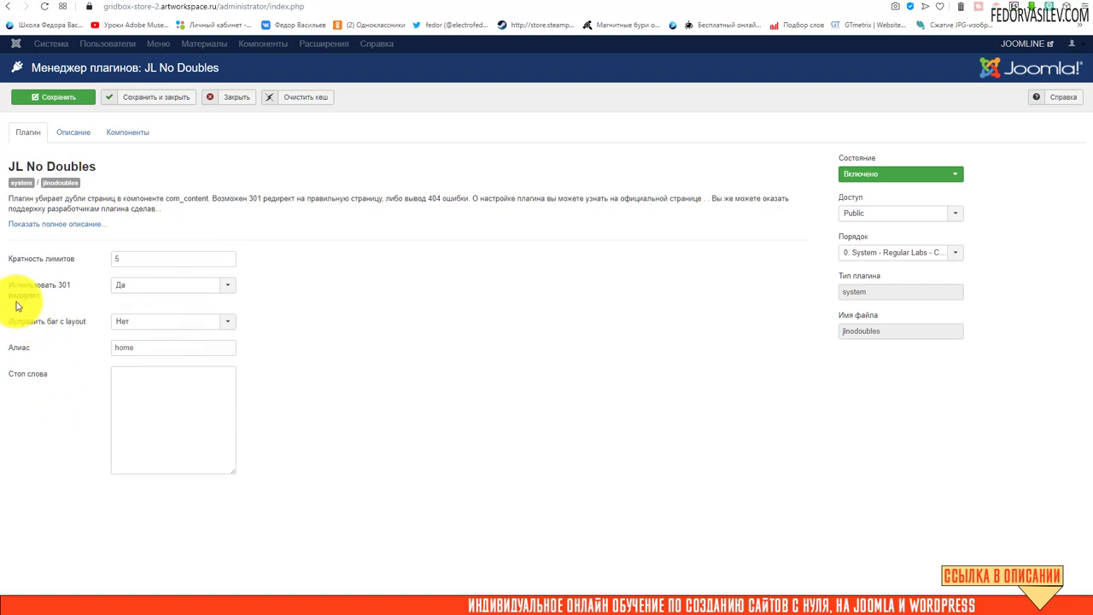
left_click(141, 287)
left_click(318, 278)
mouse_move(40, 293)
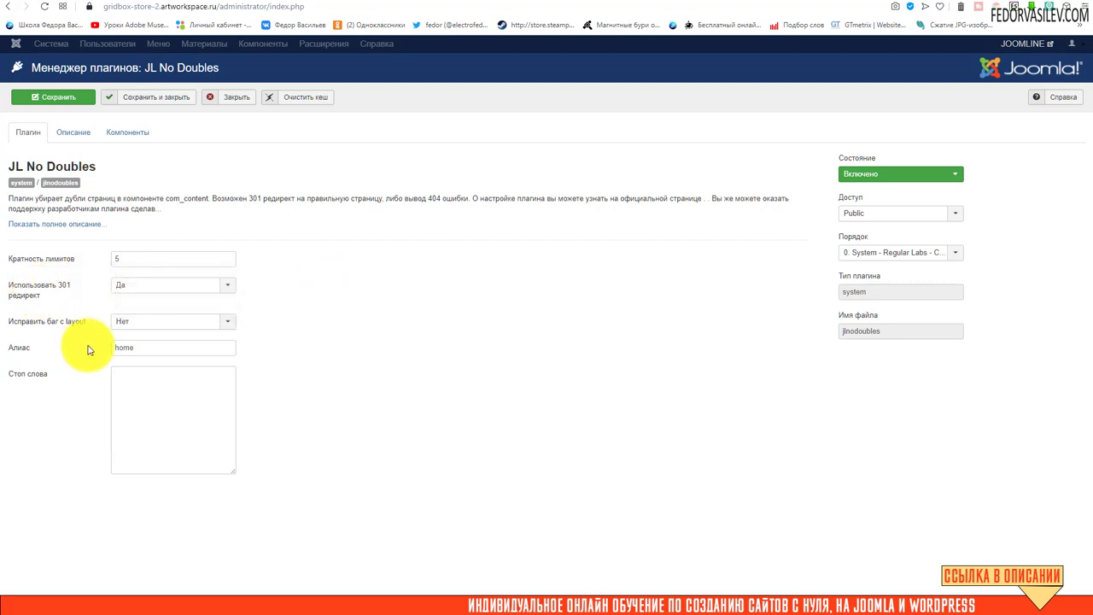
mouse_move(47, 331)
left_click(151, 321)
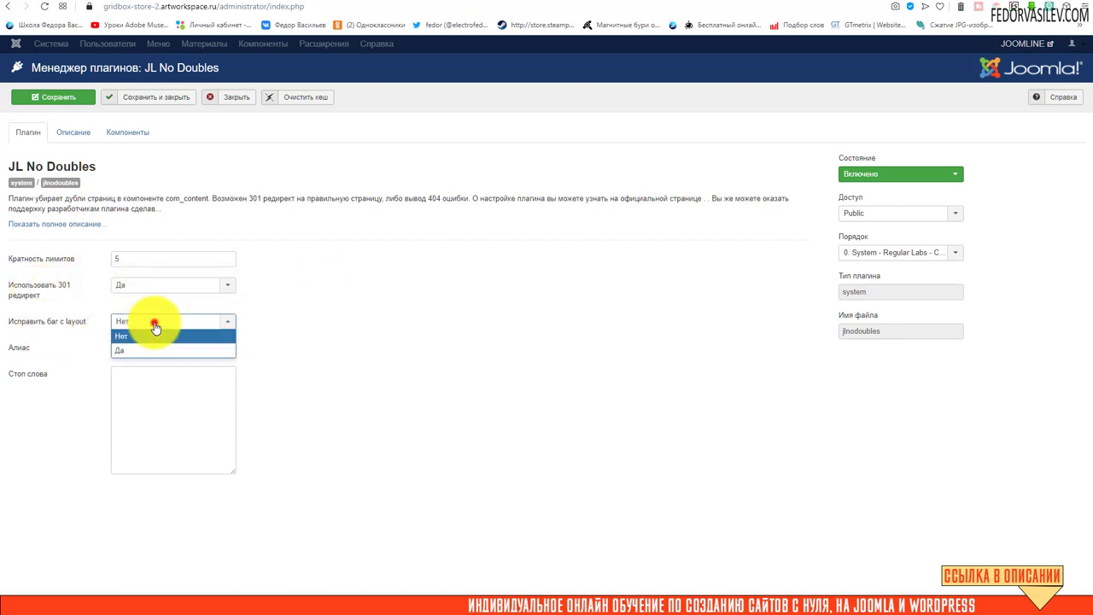
left_click(139, 349)
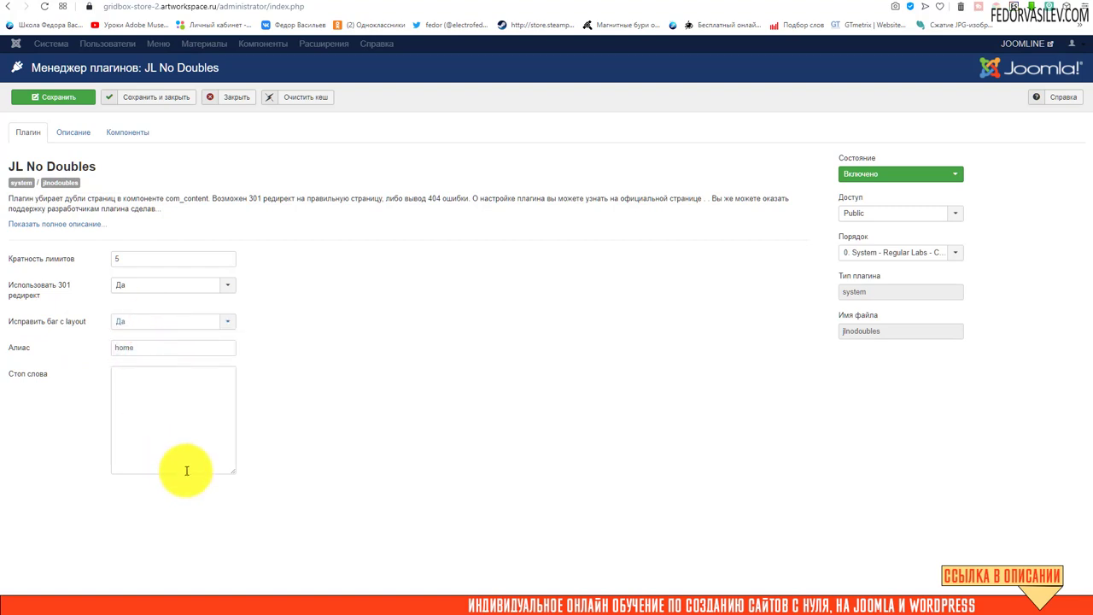
- Review the plugin's component variables and save the JL No Doubles settings
left_click(116, 132)
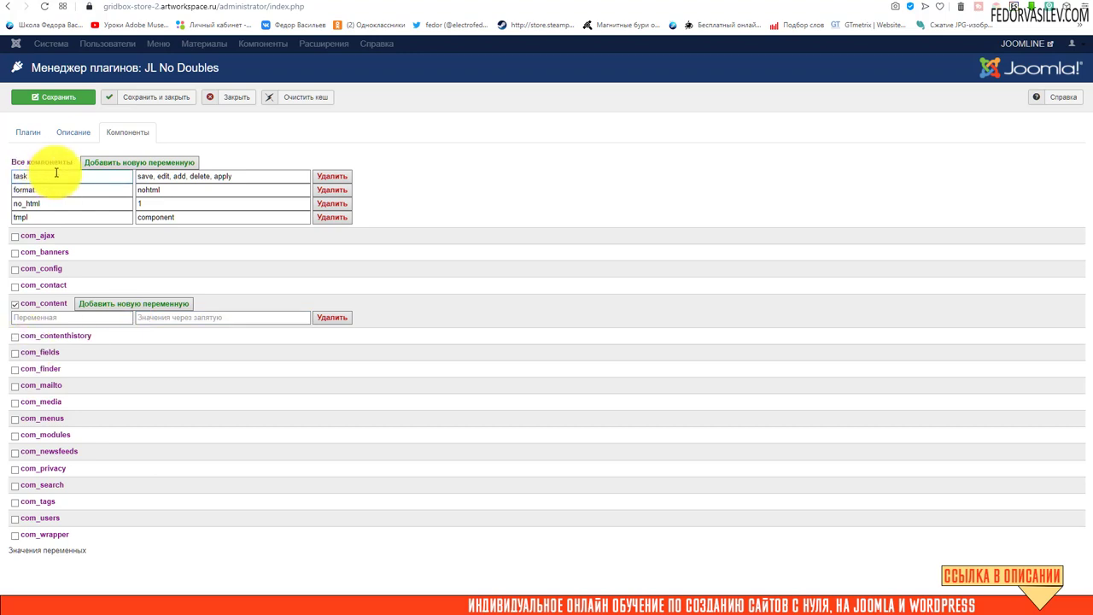
left_click(19, 135)
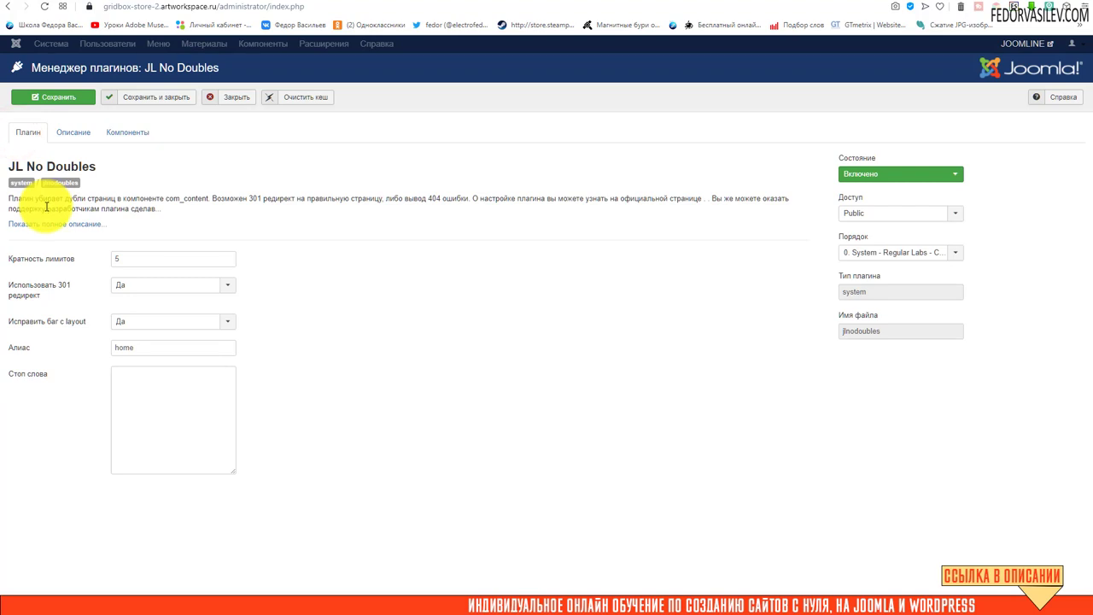
left_click(62, 100)
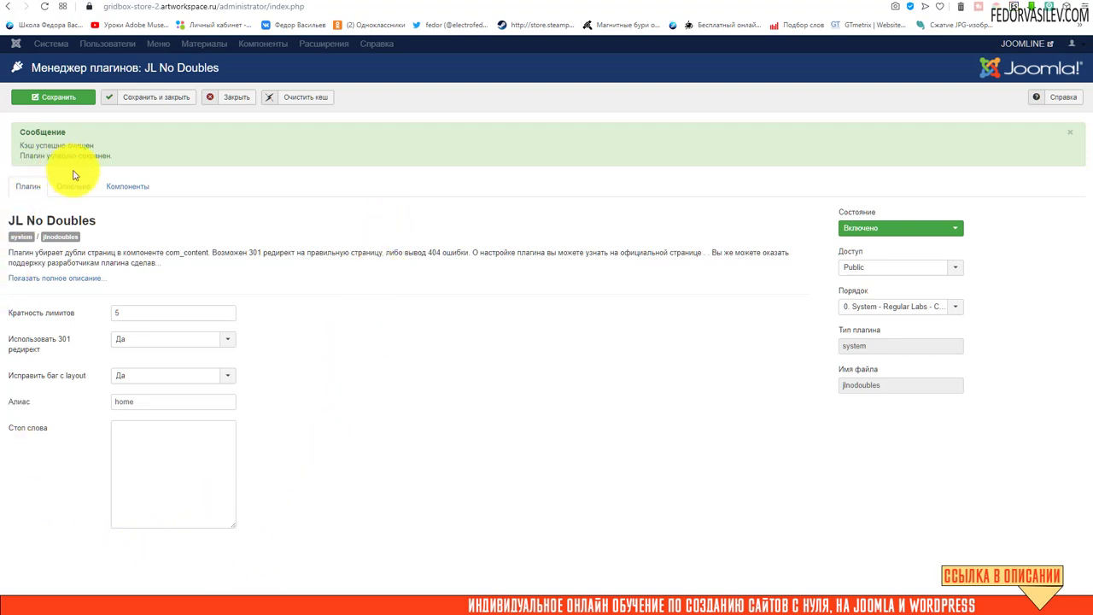
left_click(231, 525)
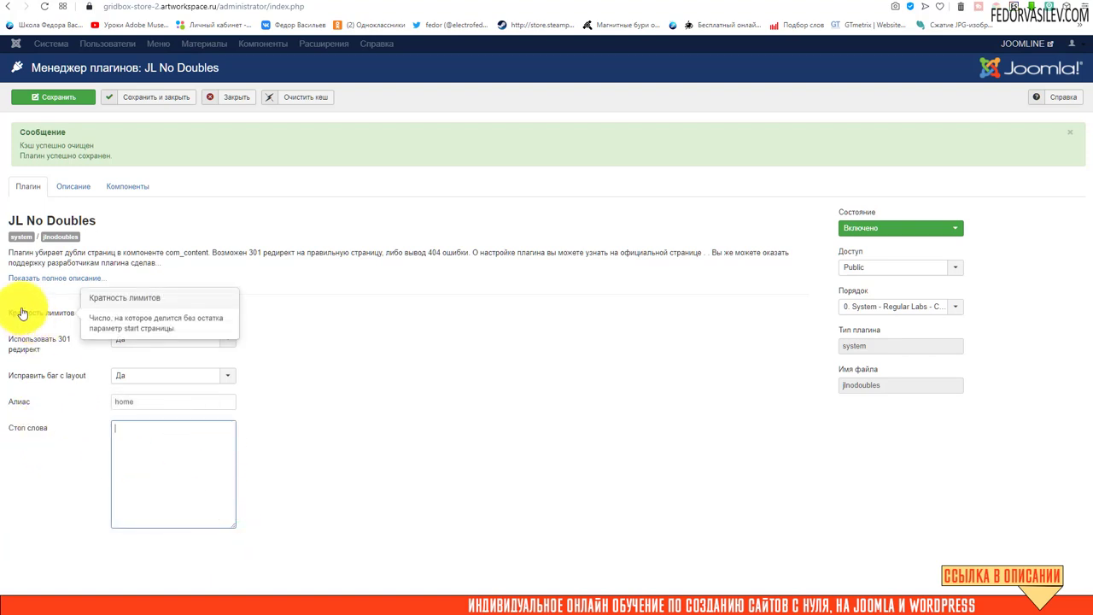
- Return to the site's front end and load the home page address with index.php removed
left_click(662, 2)
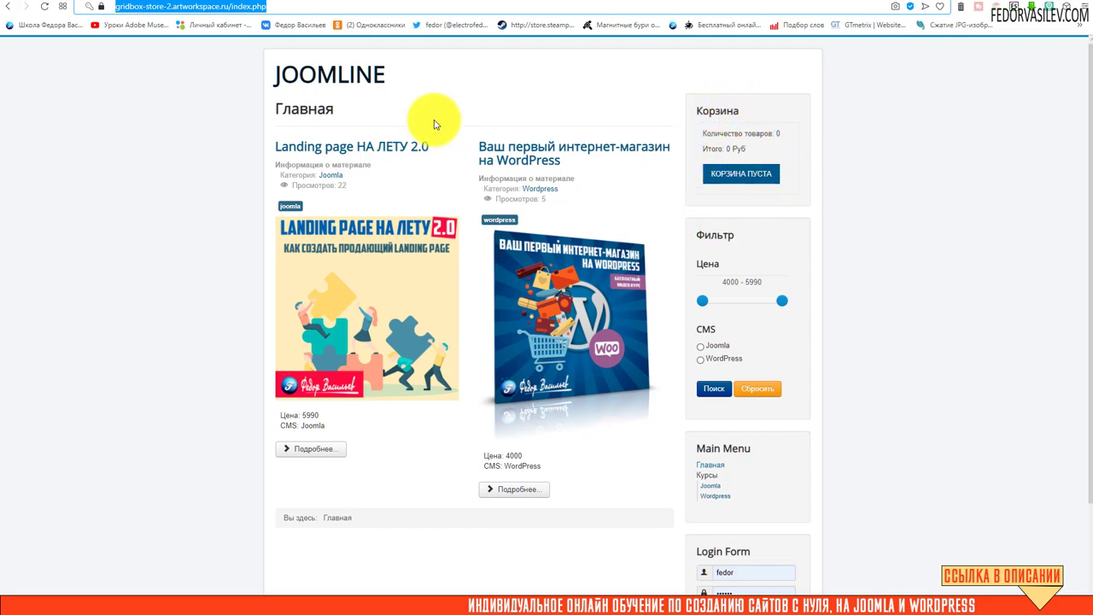
left_click(205, 7)
left_click_drag(231, 7, 279, 7)
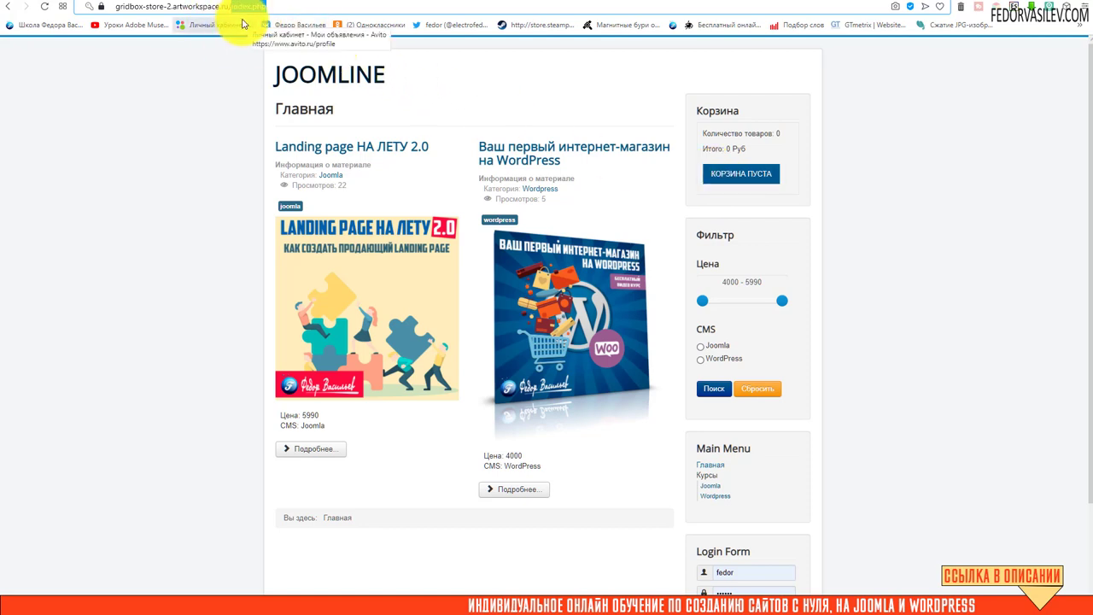
left_click_drag(267, 7, 230, 6)
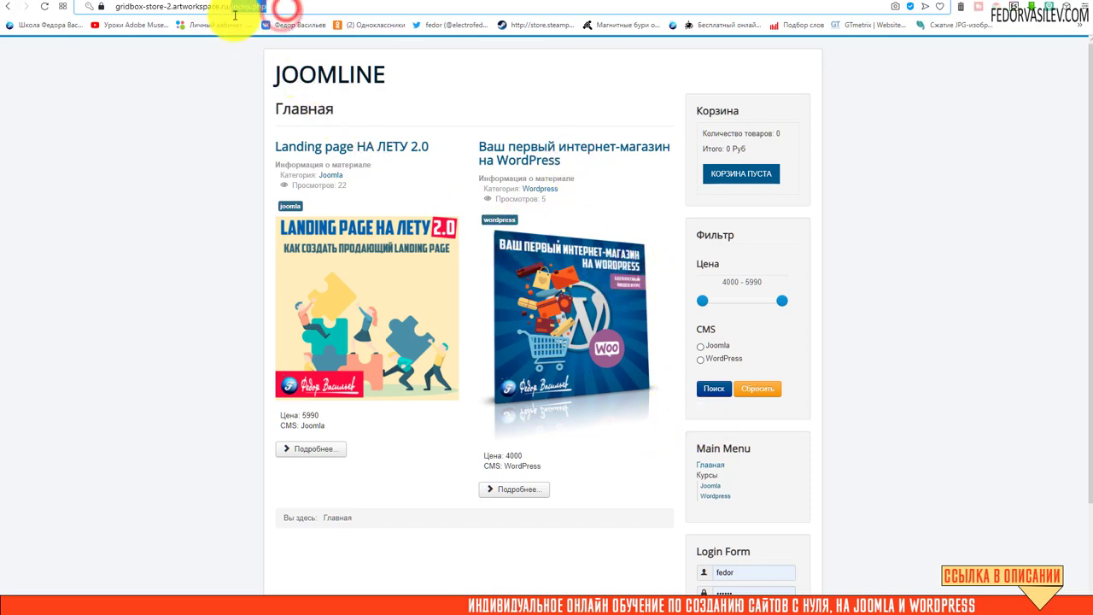
key("BackSpace")
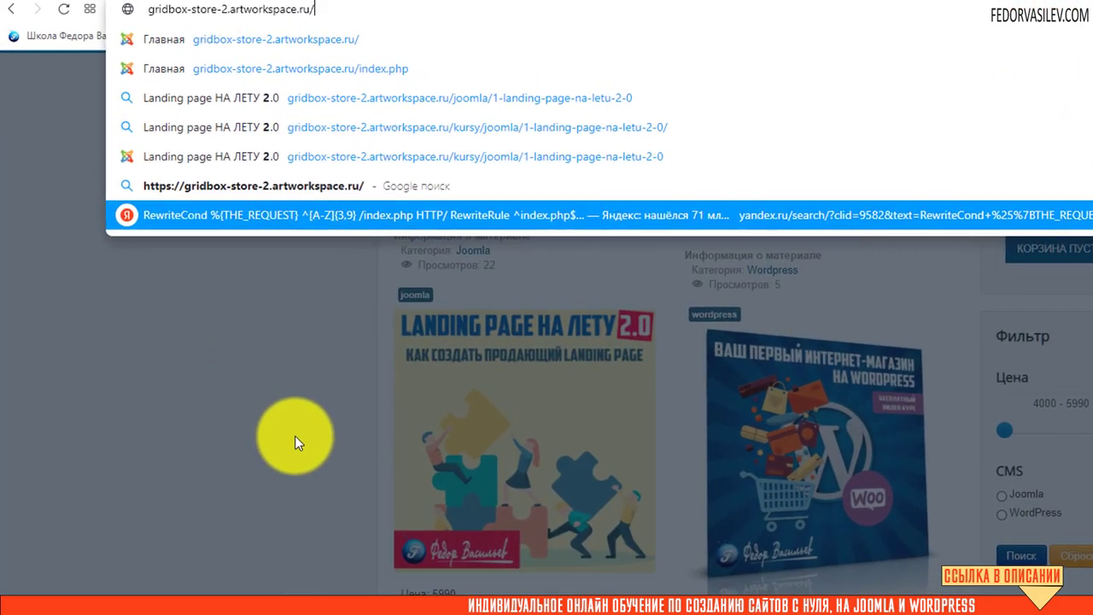
key("Return")
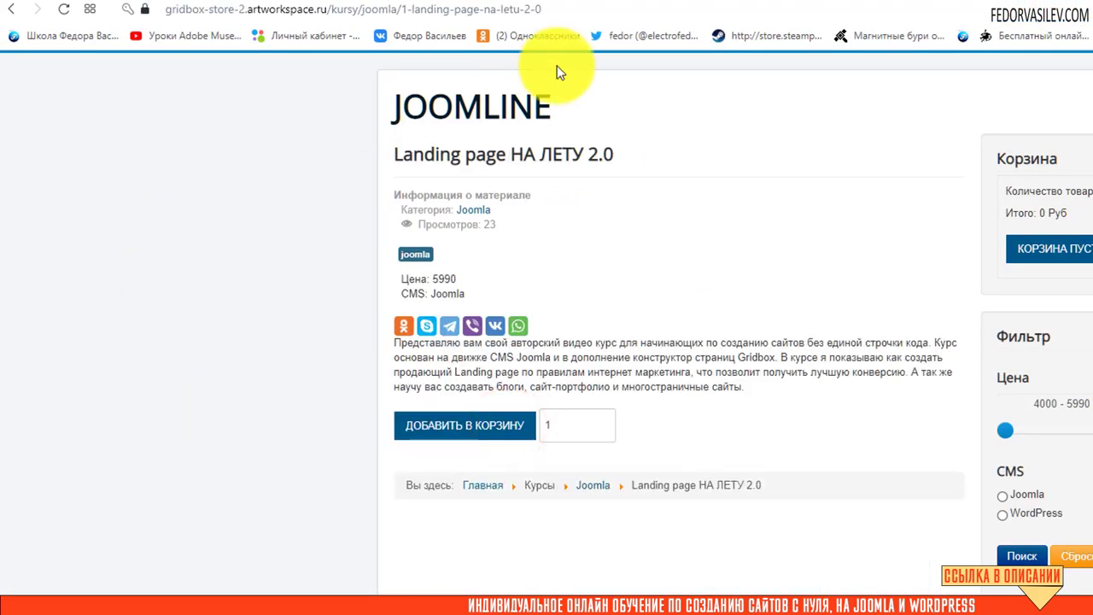
- Check the plugin settings again and reload the Landing page НА ЛЕТУ 2.0 article to examine its address for duplicates
left_click(560, 10)
left_click(579, 10)
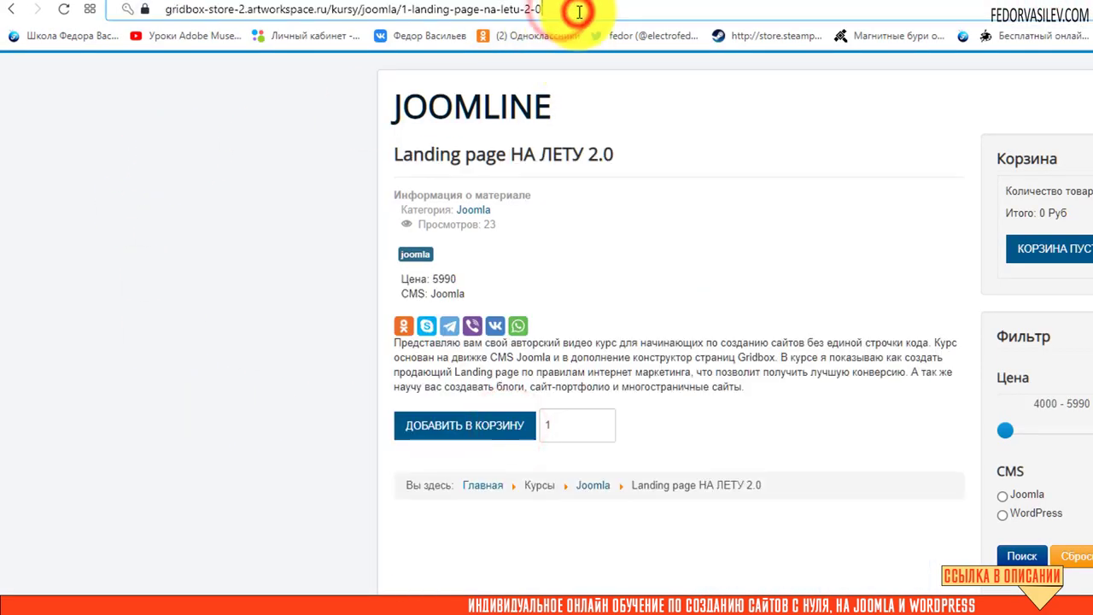
left_click(854, 2)
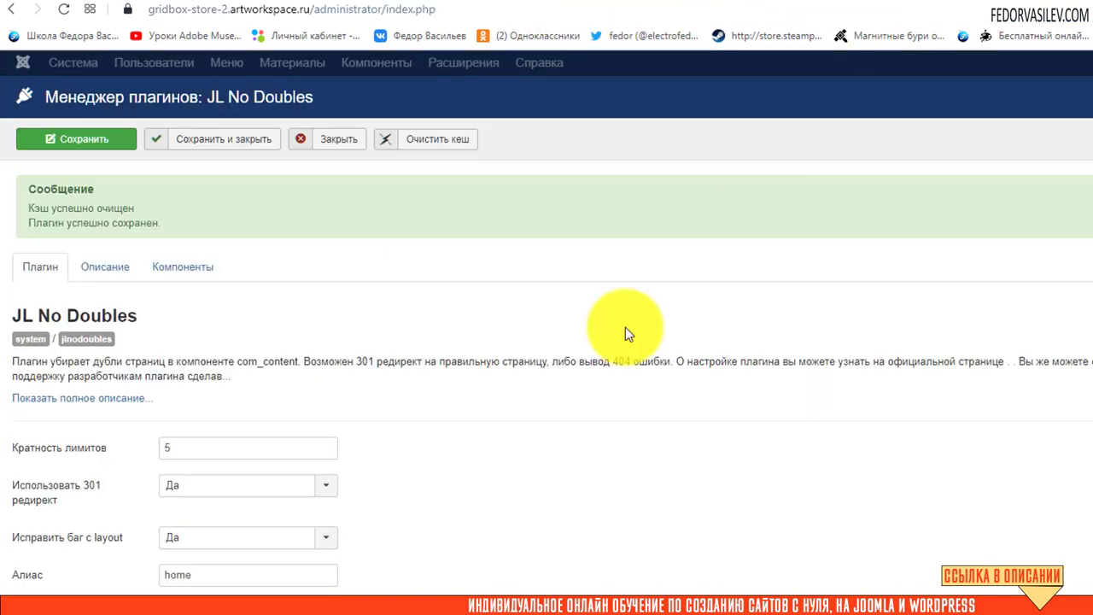
left_click(927, 3)
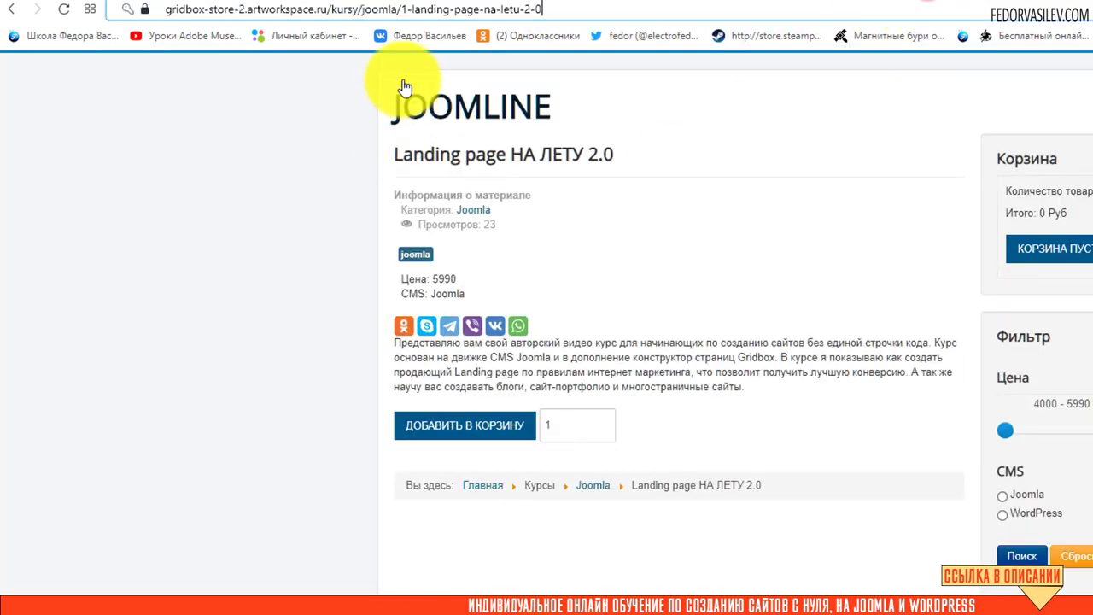
left_click(545, 12)
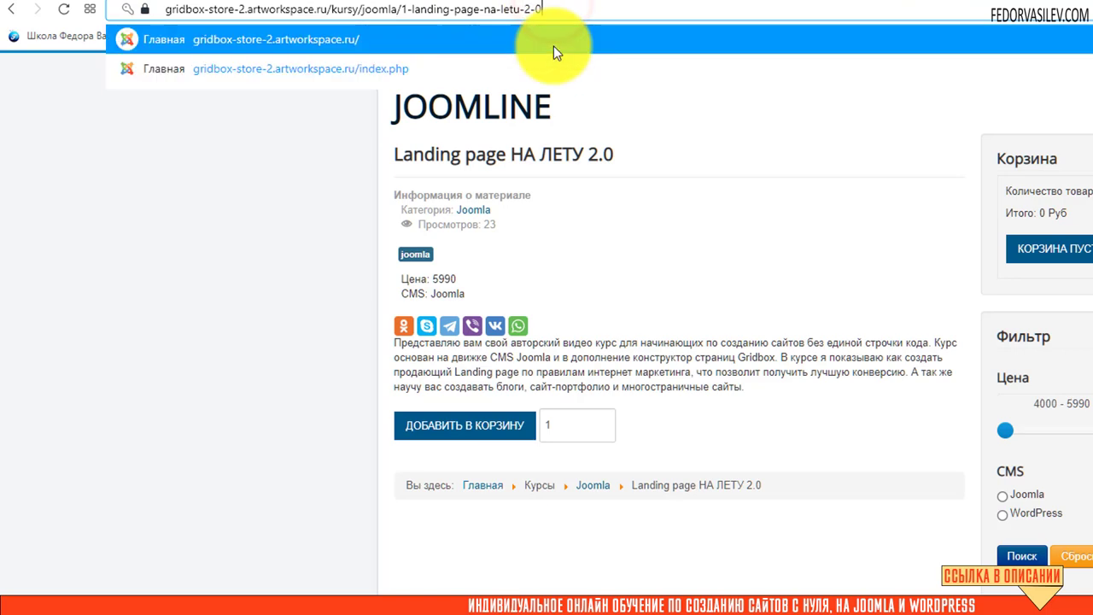
left_click(553, 46)
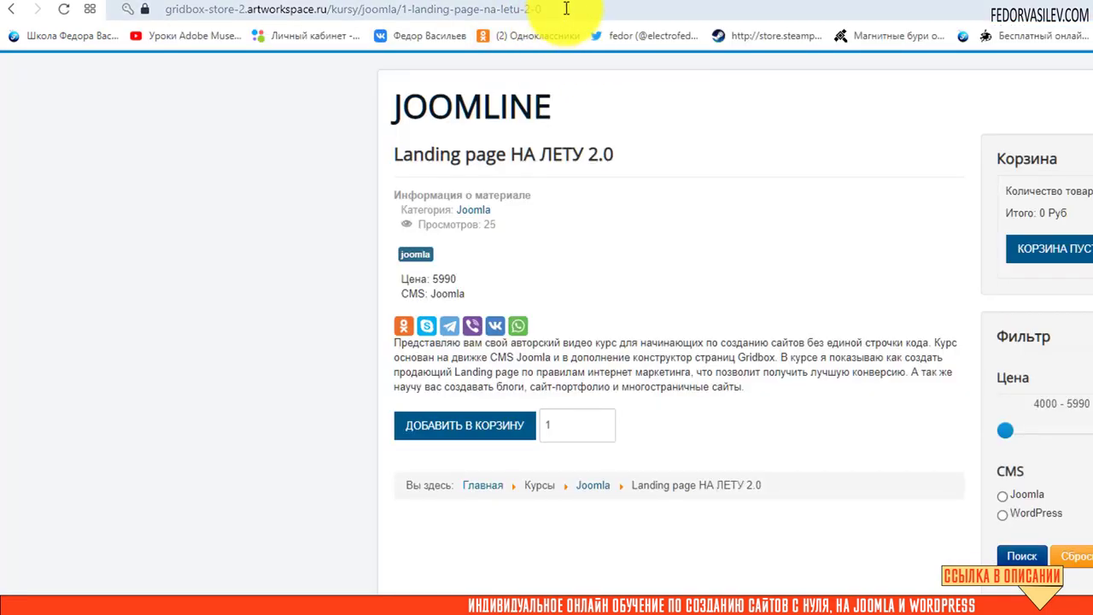
left_click(566, 9)
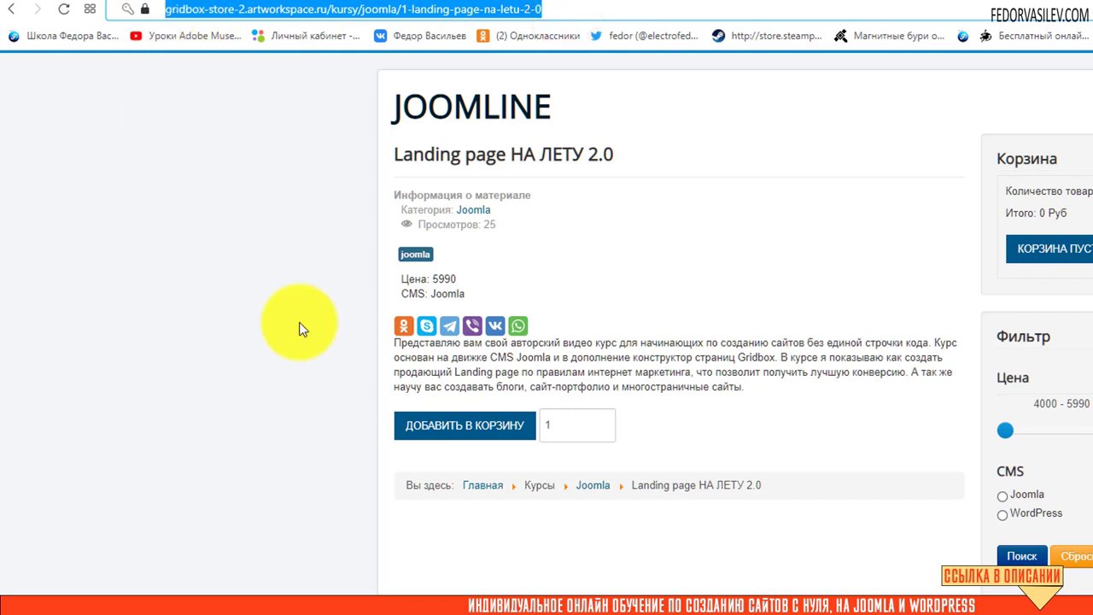
- Load the Landing page НА ЛЕТУ 2.0 article with html appended to its address and check the resulting URL
left_click(547, 9)
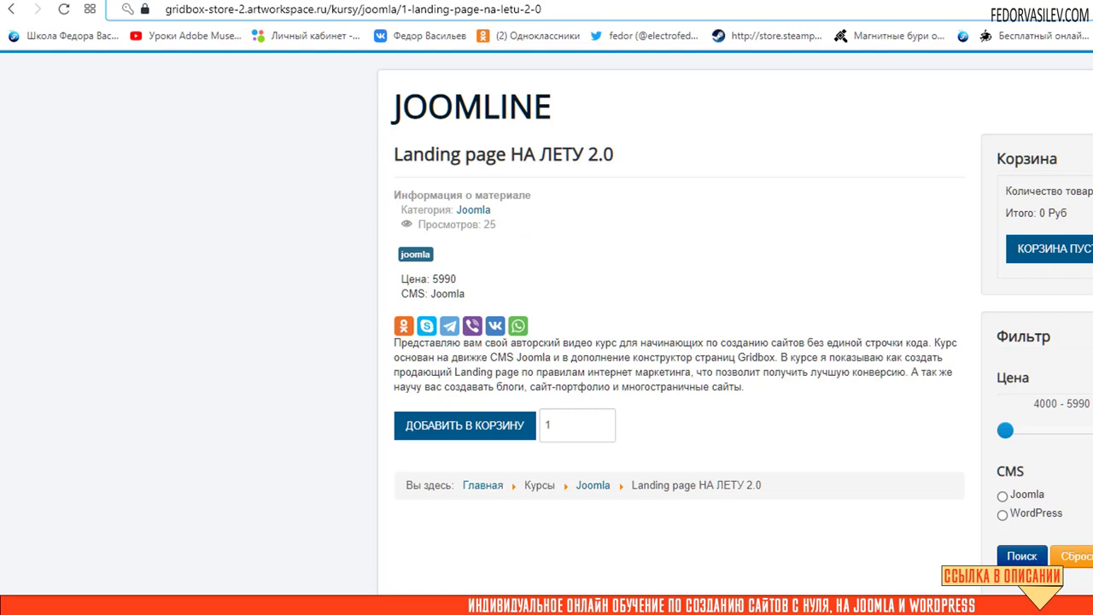
left_click(571, 10)
type(".html")
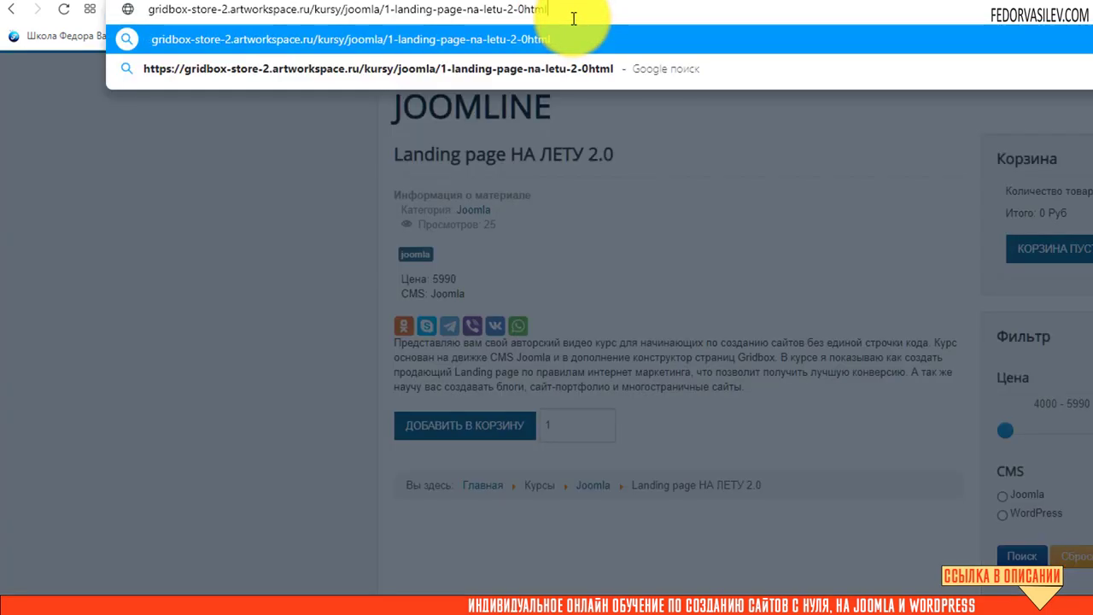
key("Return")
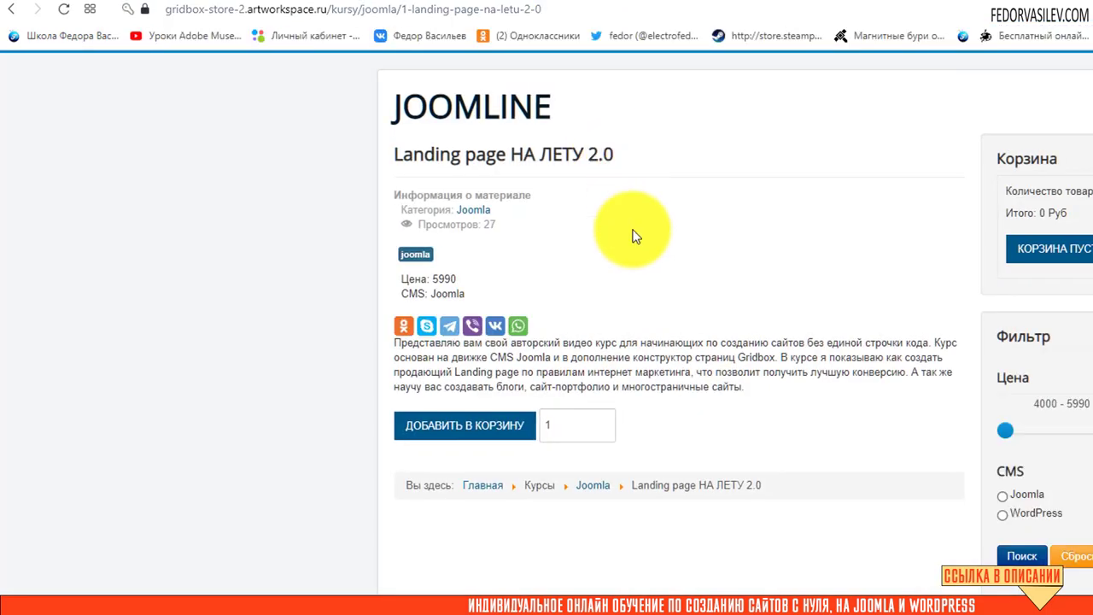
left_click(560, 9)
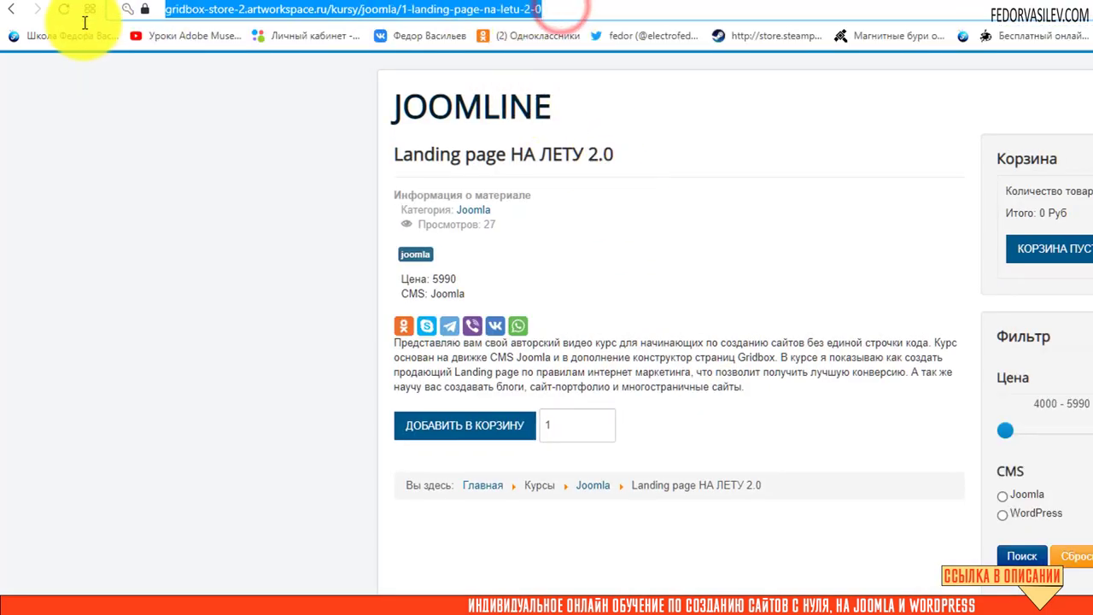
- Load the article address with the /kursy segment removed and check that part of the resulting URL
left_click(542, 9)
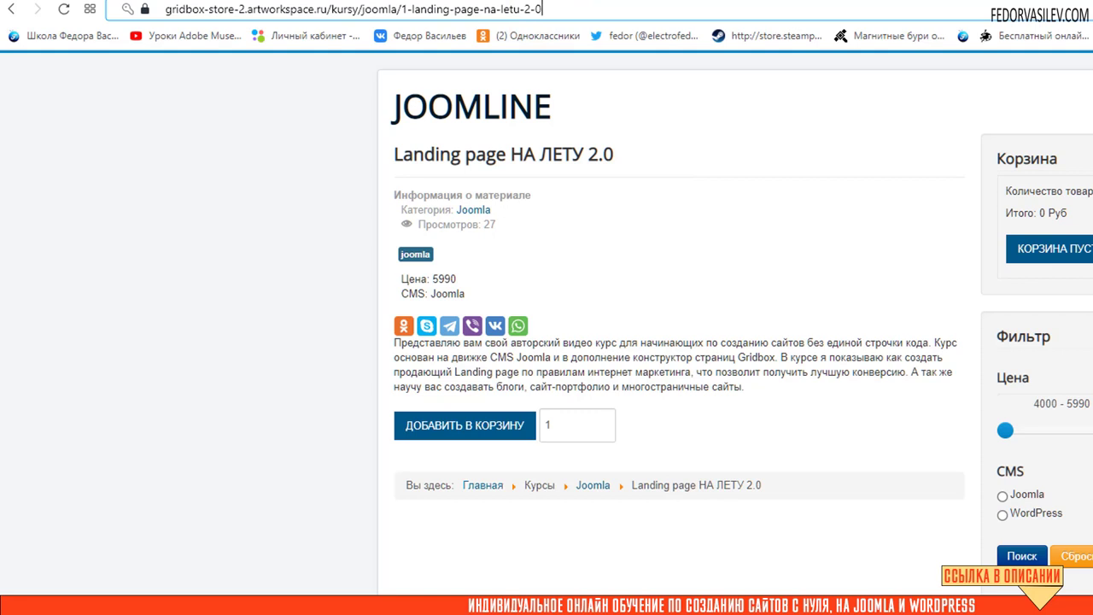
left_click(317, 12)
left_click(359, 11)
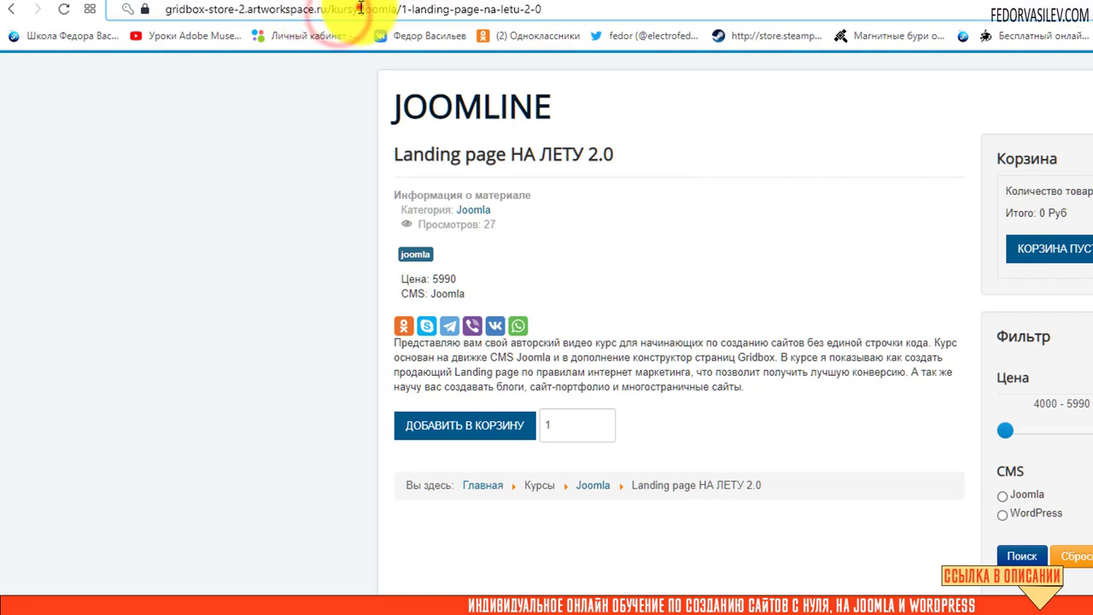
key("BackSpace")
key("BackSpace")
key("BackSpace")
key("BackSpace")
key("BackSpace")
key("BackSpace")
key("Return")
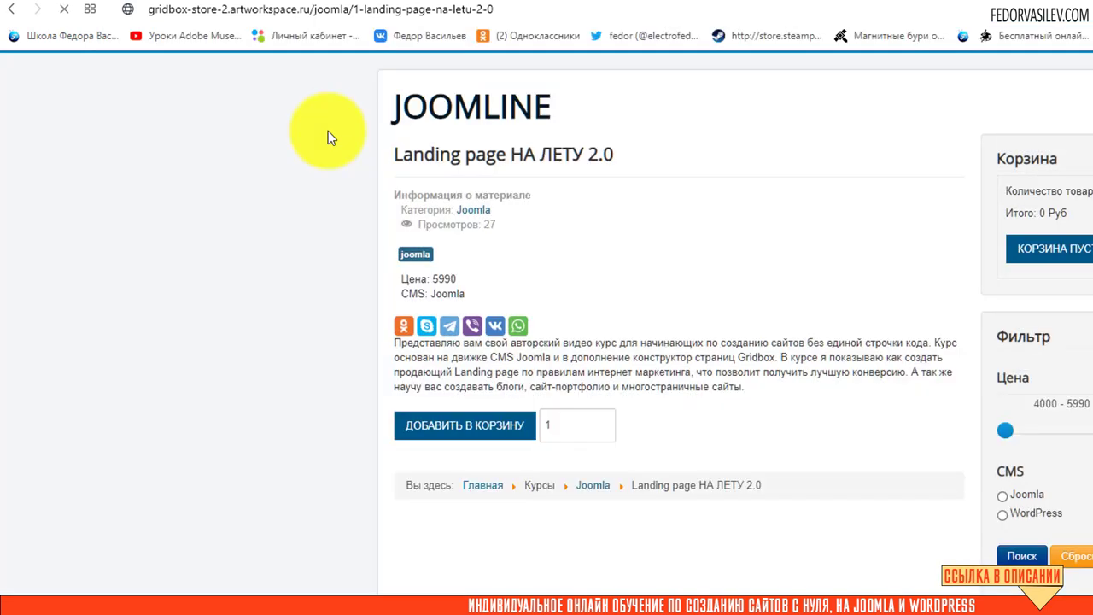
double_click(360, 12)
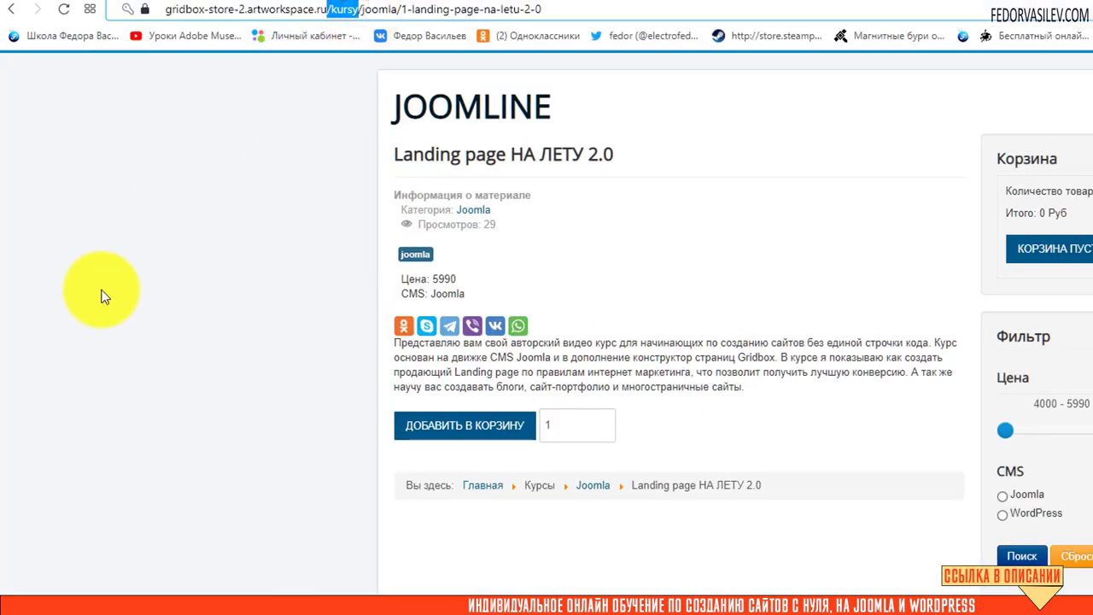
- Close the JL No Doubles plugin and open Joomla's Общие настройки to review the SEO parameters
left_click(948, 3)
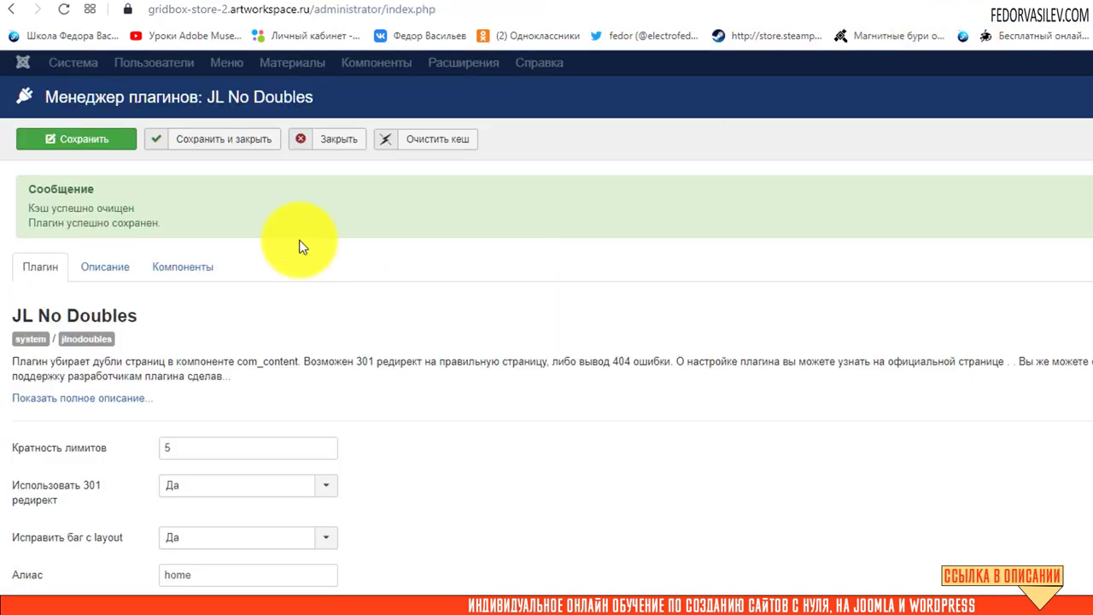
left_click(345, 139)
left_click(85, 63)
left_click(90, 124)
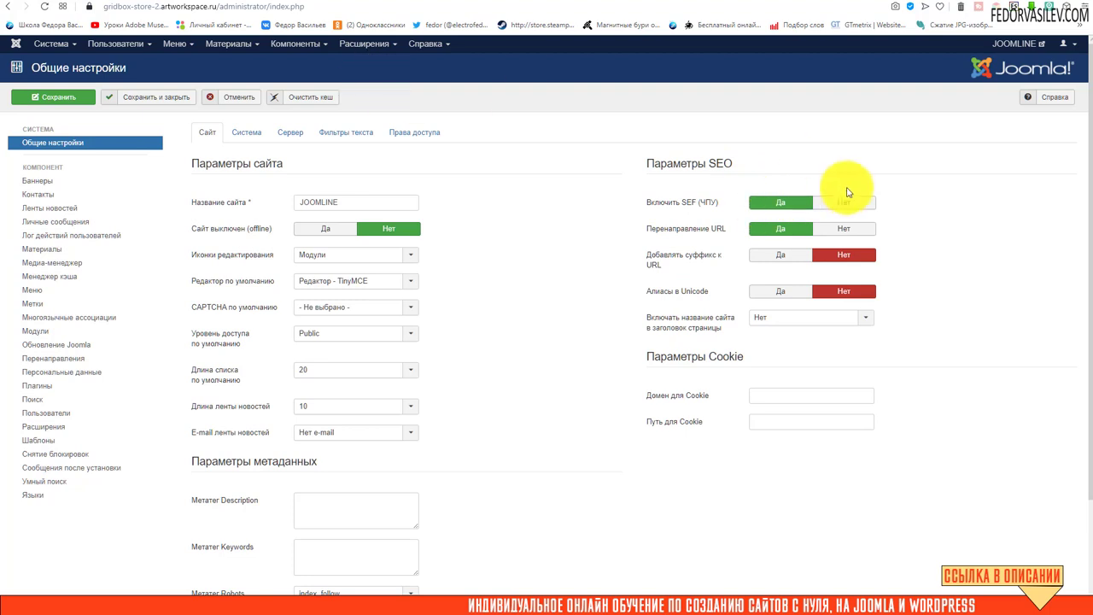
mouse_move(698, 231)
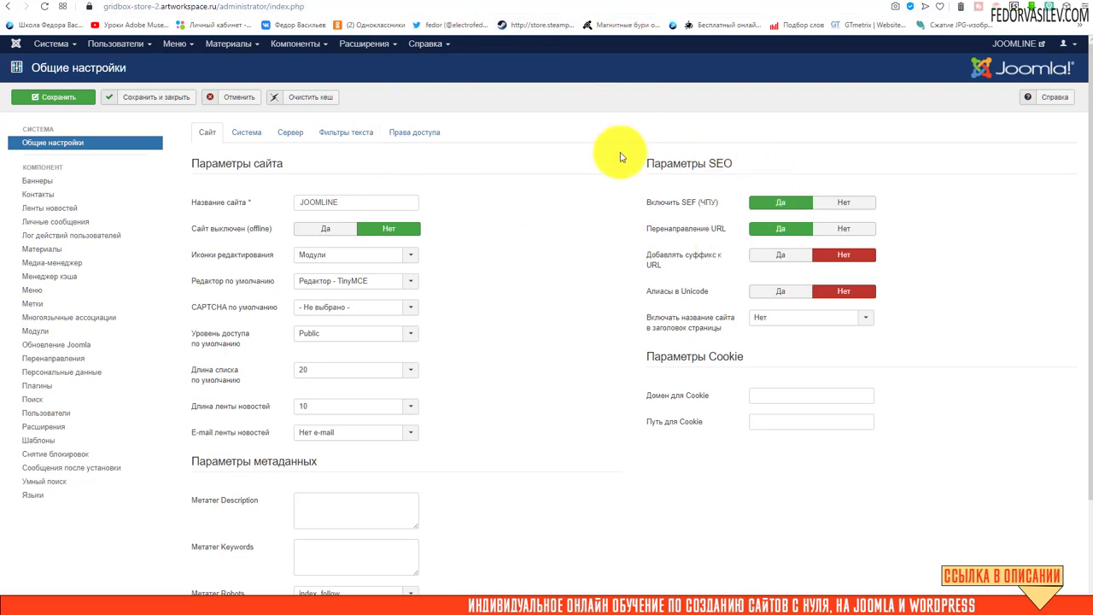
left_click(765, 203)
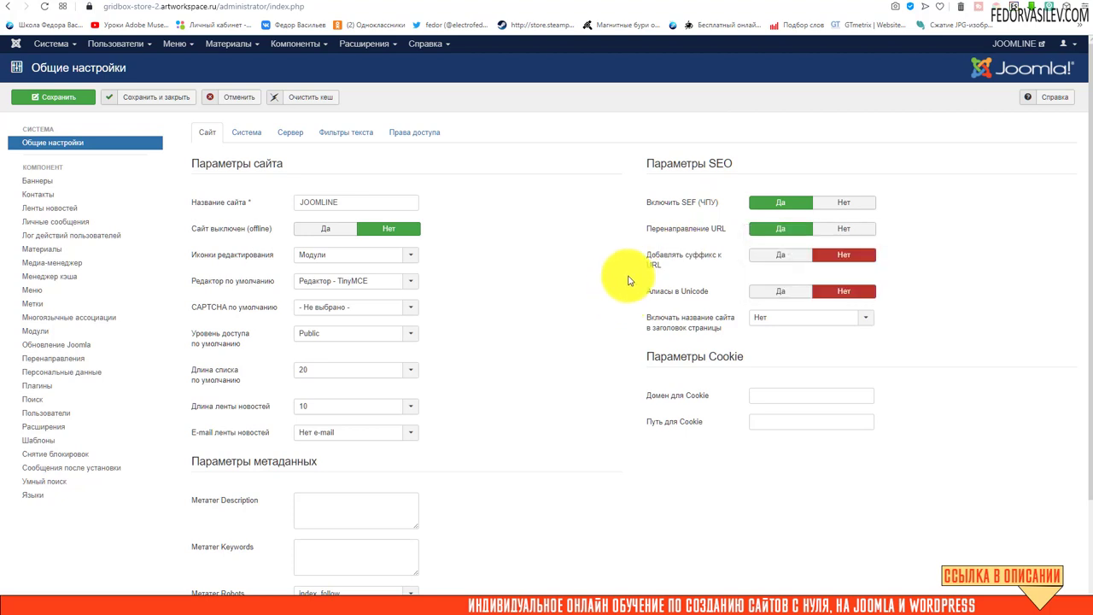
left_click(101, 7)
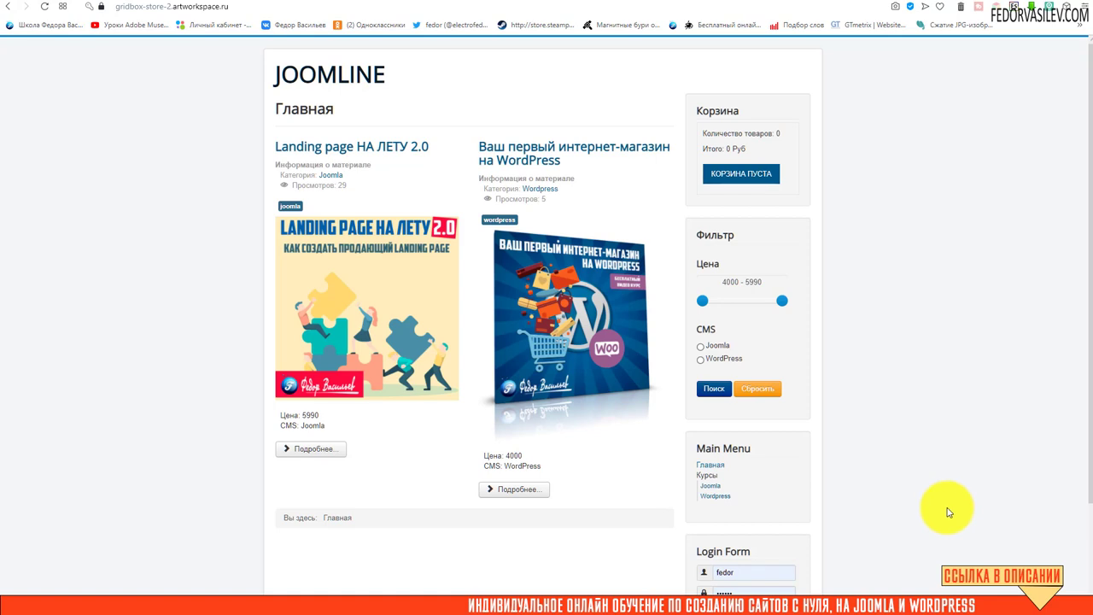
left_click(118, 6)
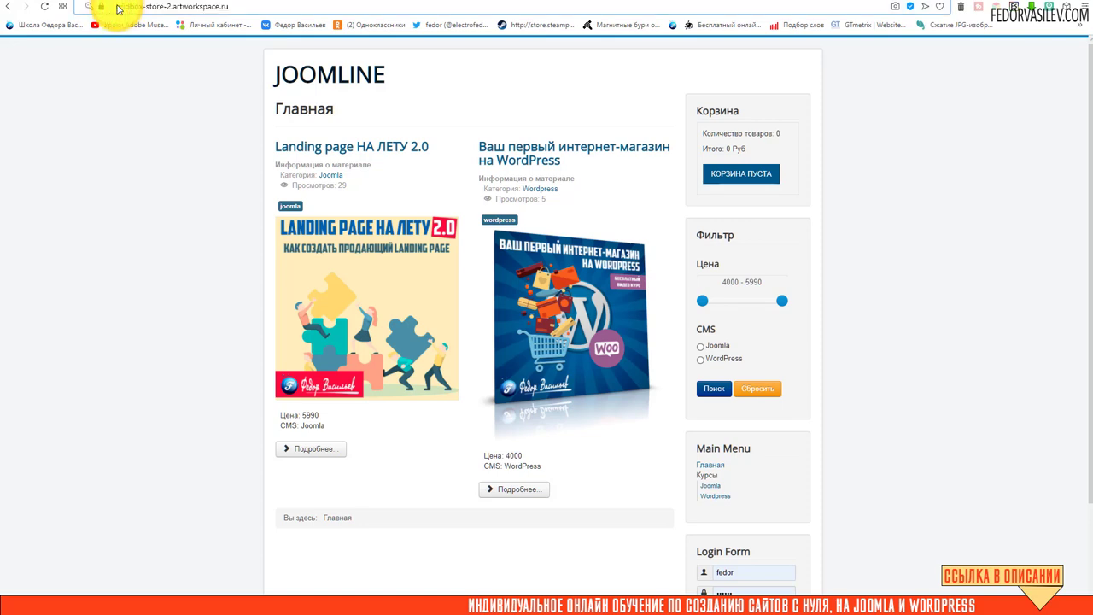
type("www")
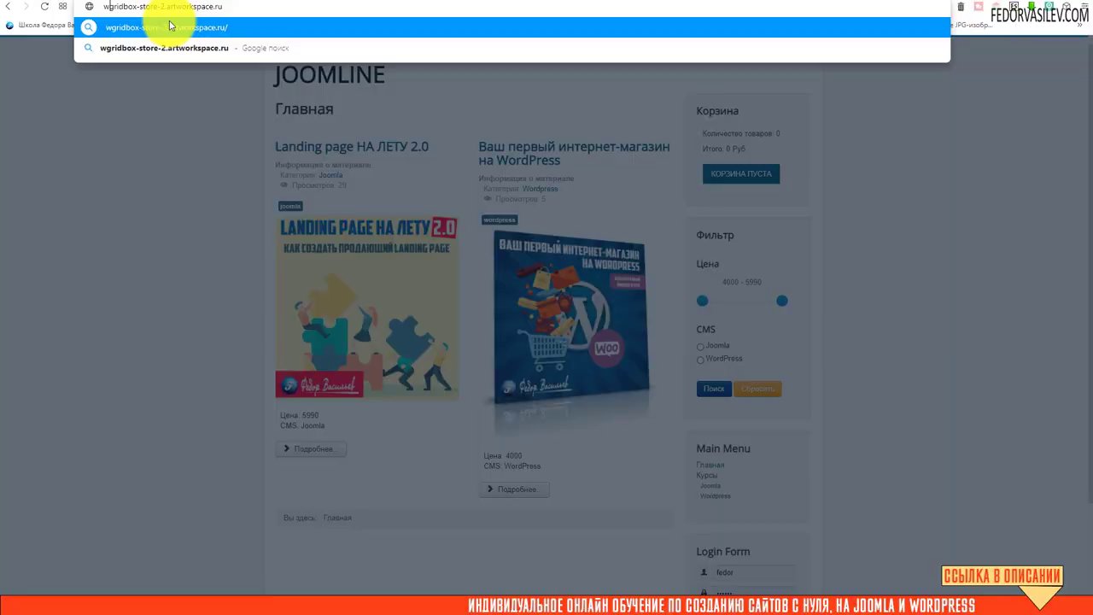
type(".")
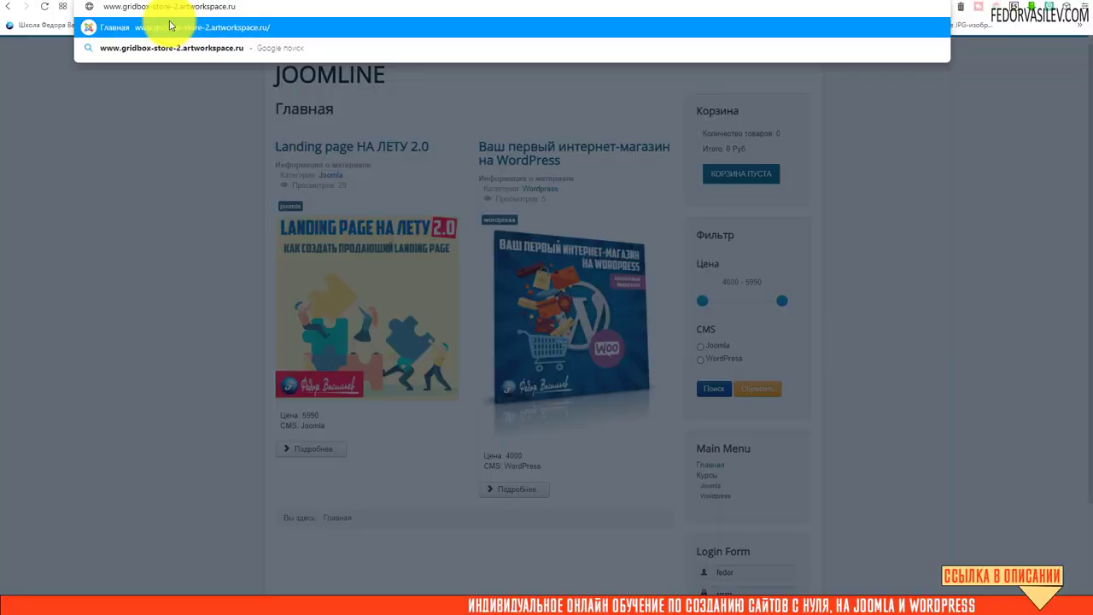
key("Return")
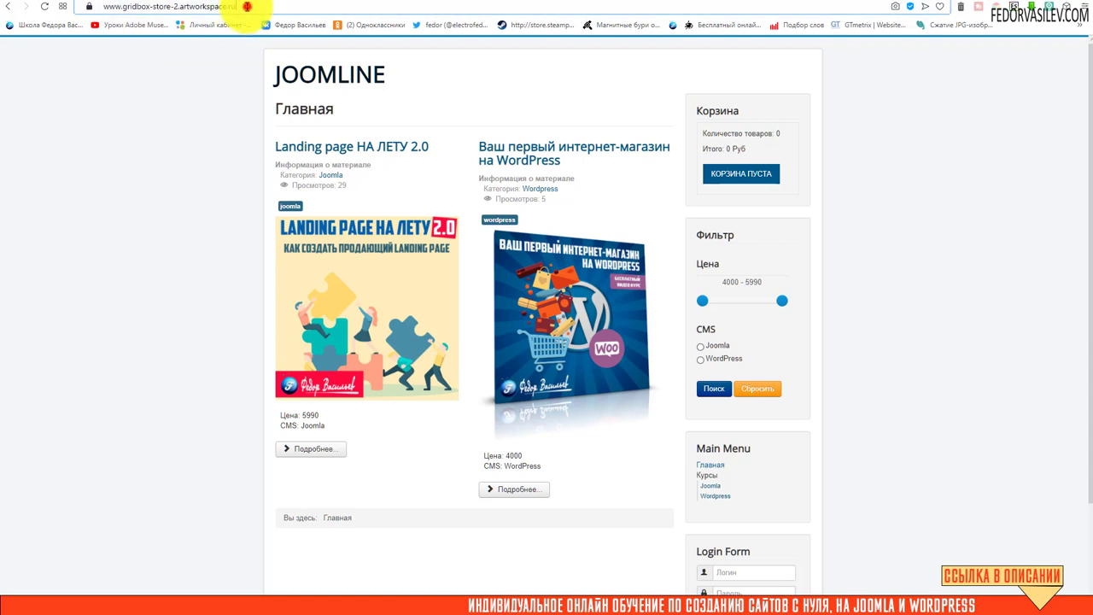
left_click(109, 8)
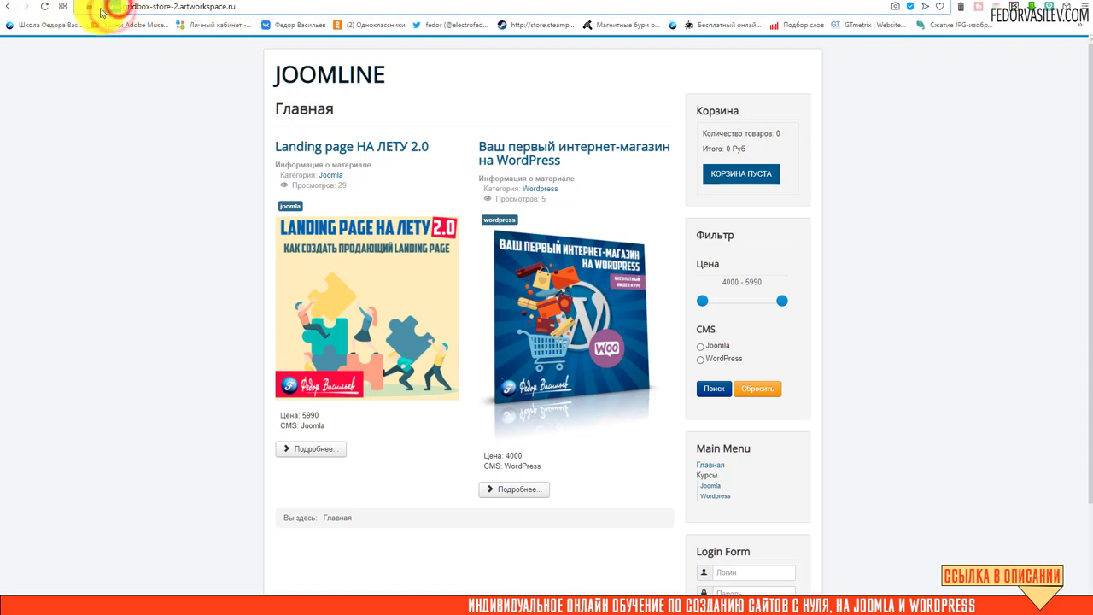
left_click(236, 8)
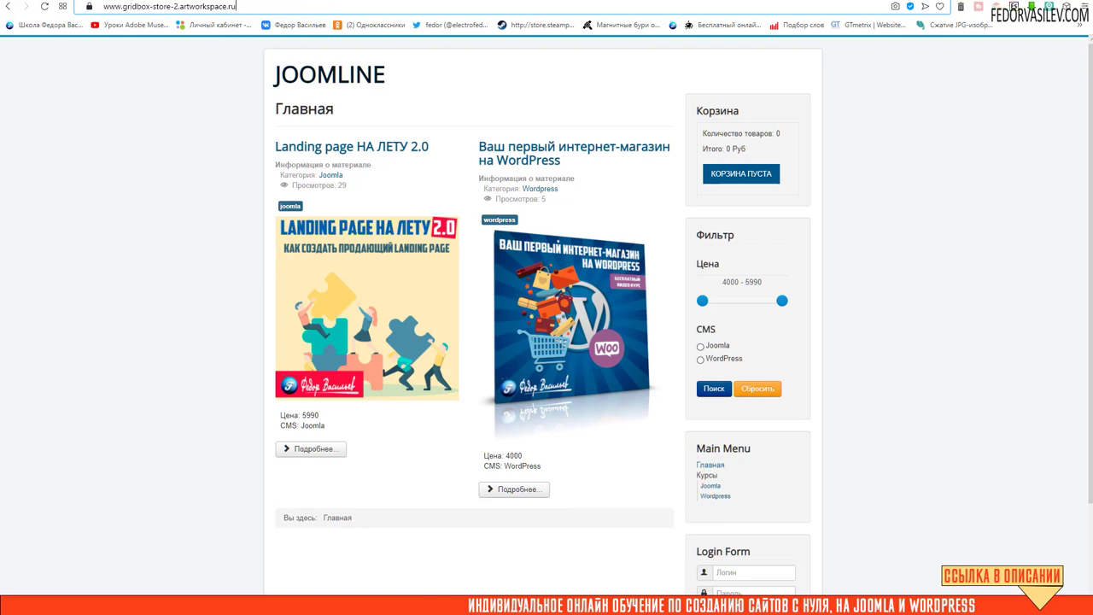
- Switch to редирект.txt in Notepad and review the redirect rules for www and index.php
key("alt+Tab")
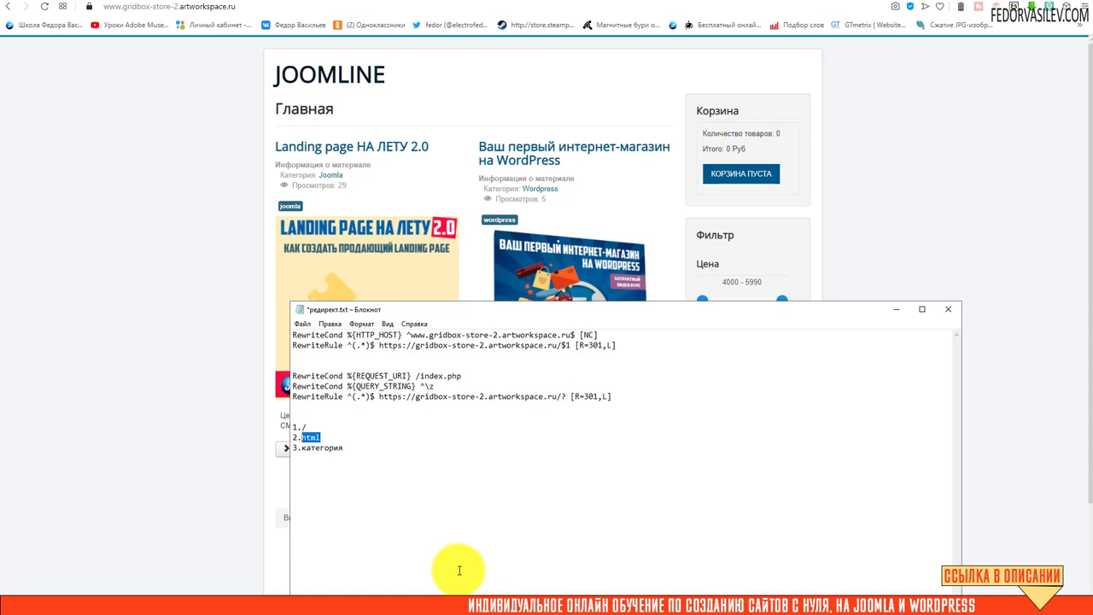
left_click_drag(613, 396, 289, 334)
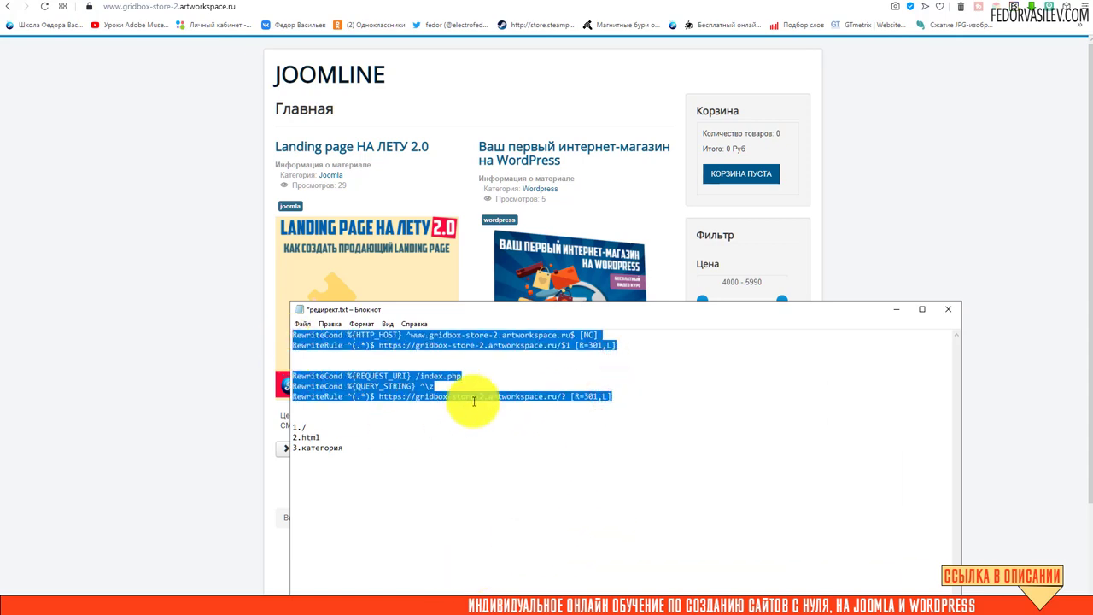
left_click(405, 398)
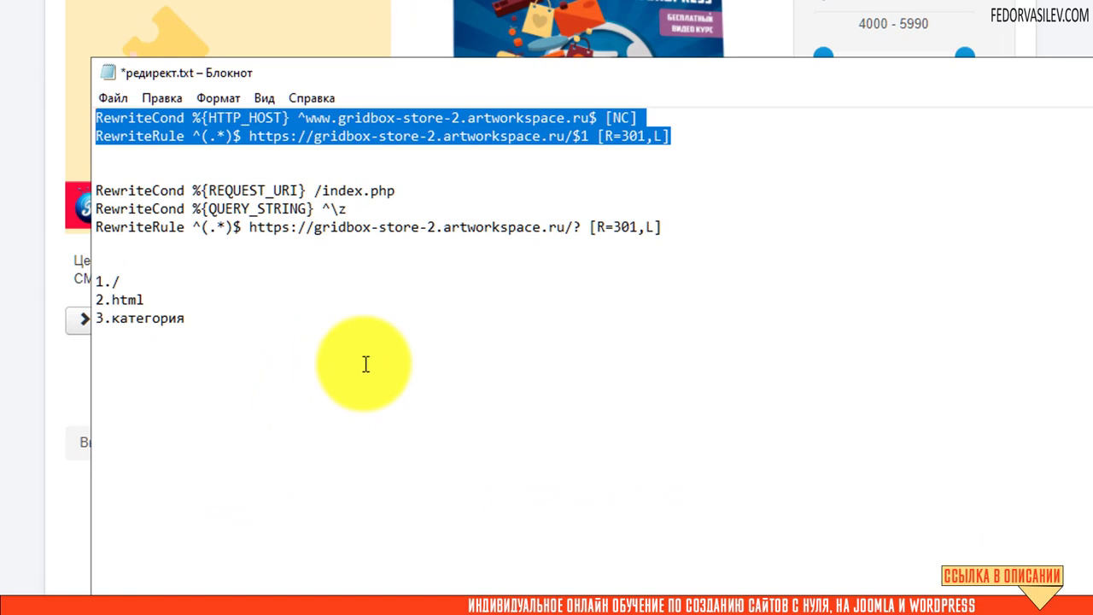
left_click_drag(661, 226, 94, 192)
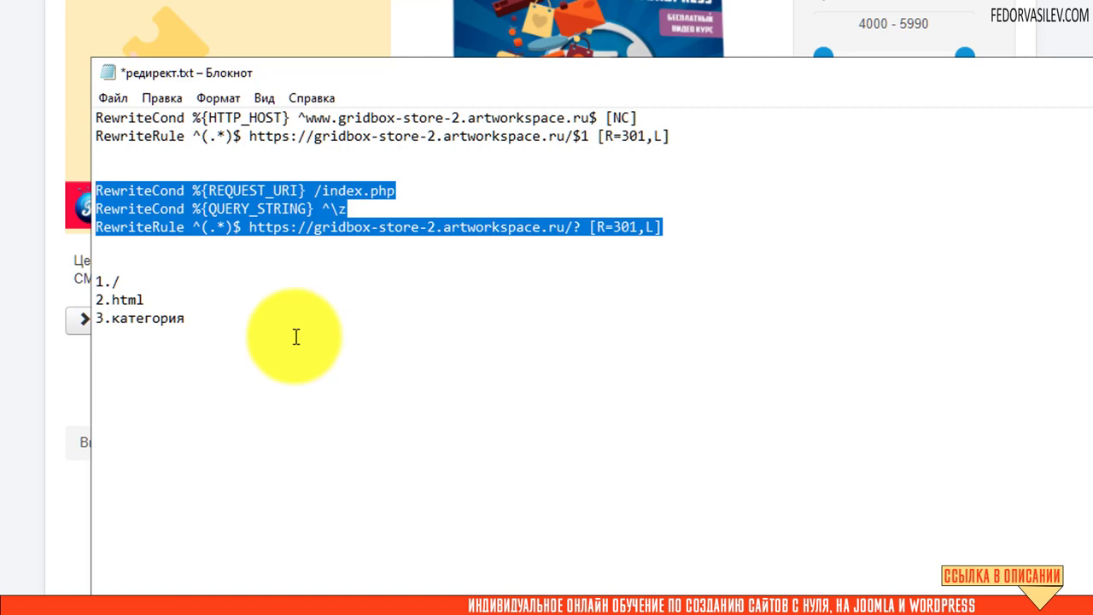
left_click(573, 229)
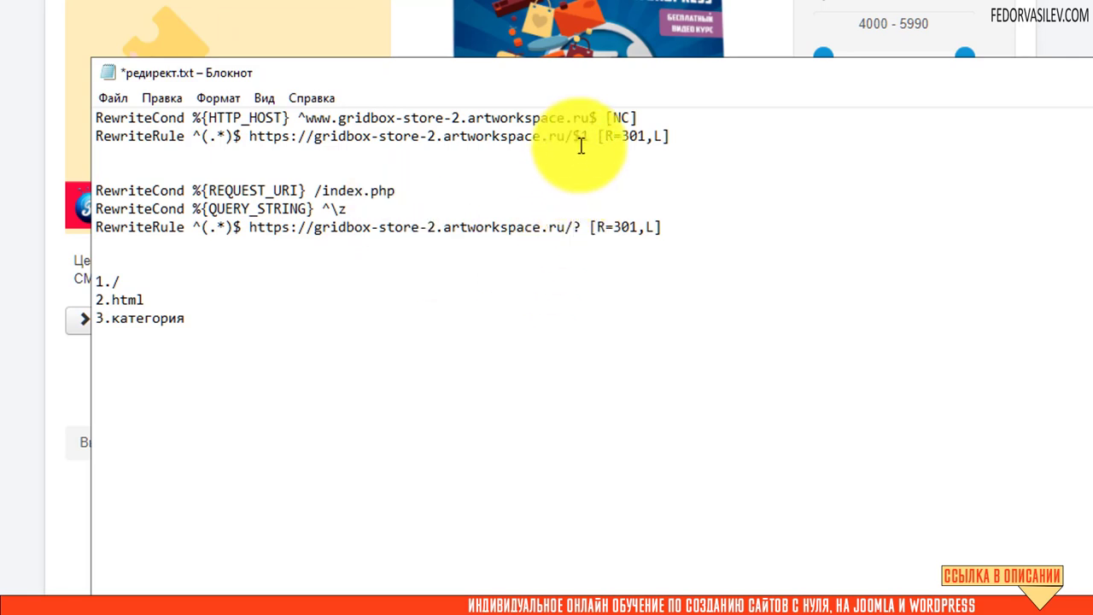
left_click_drag(585, 117, 339, 118)
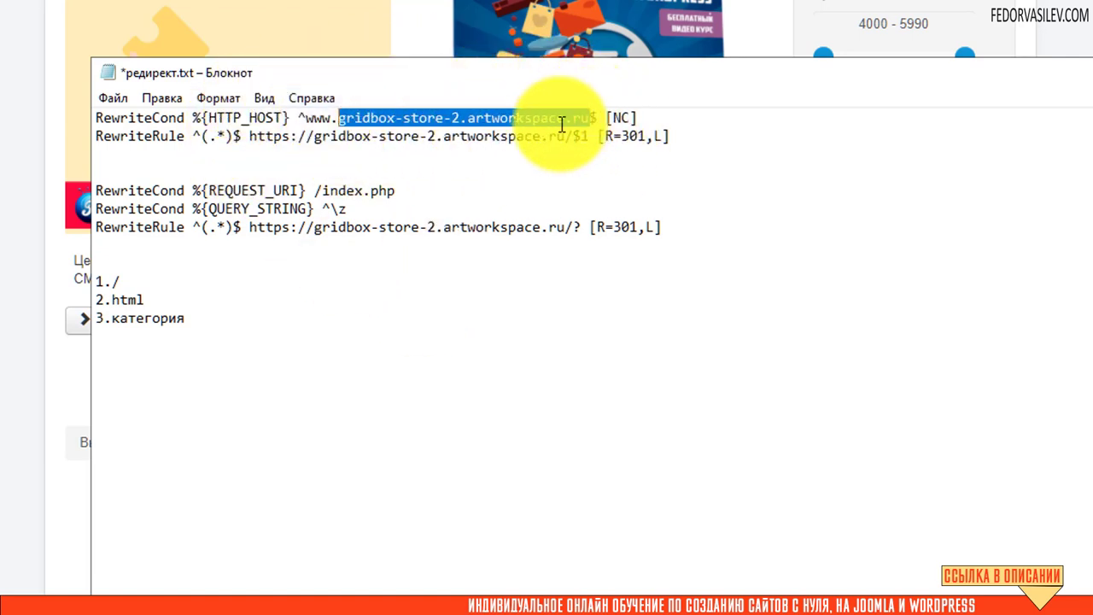
left_click_drag(298, 117, 598, 118)
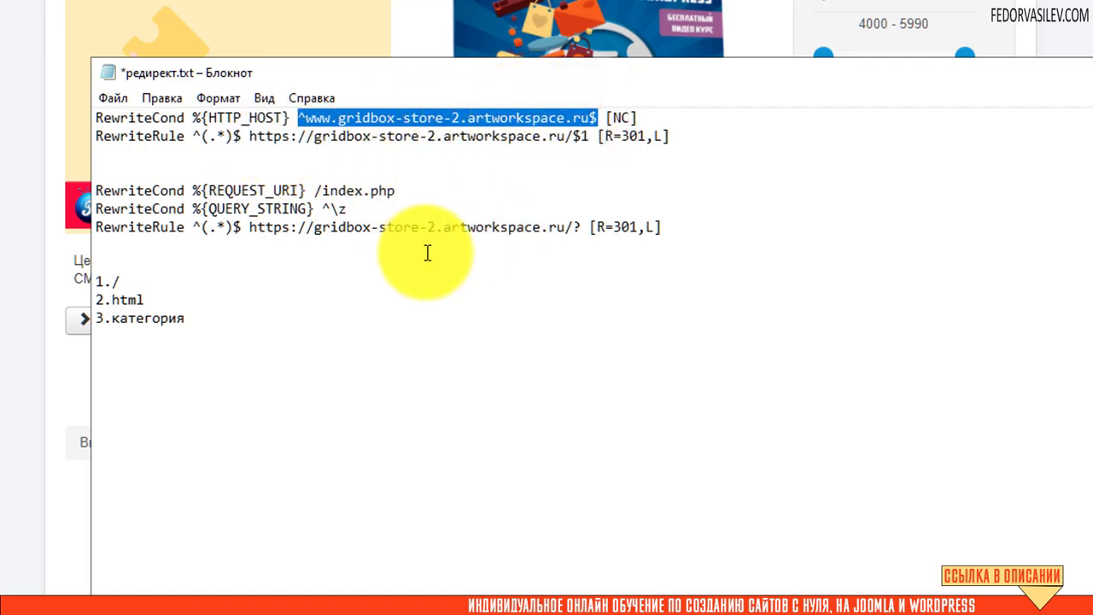
mouse_move(248, 136)
left_mouse_down()
mouse_move(574, 137)
mouse_move(252, 140)
mouse_move(315, 139)
left_mouse_up()
left_click(549, 167)
left_click(271, 139)
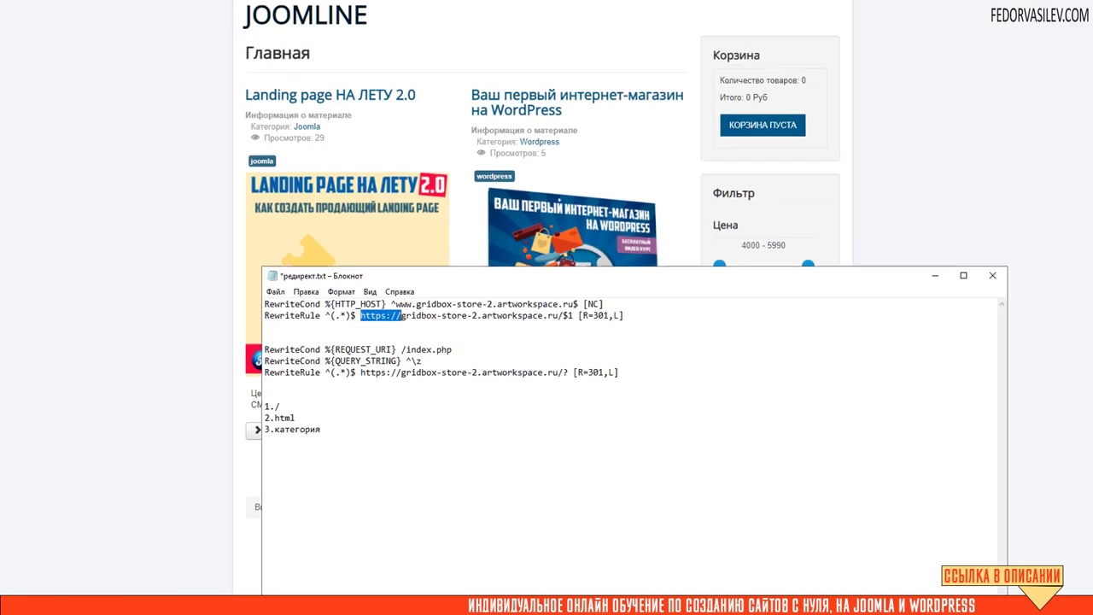
- Check the site's connection security information in the browser and return to the redirect notes in Notepad
left_click(89, 7)
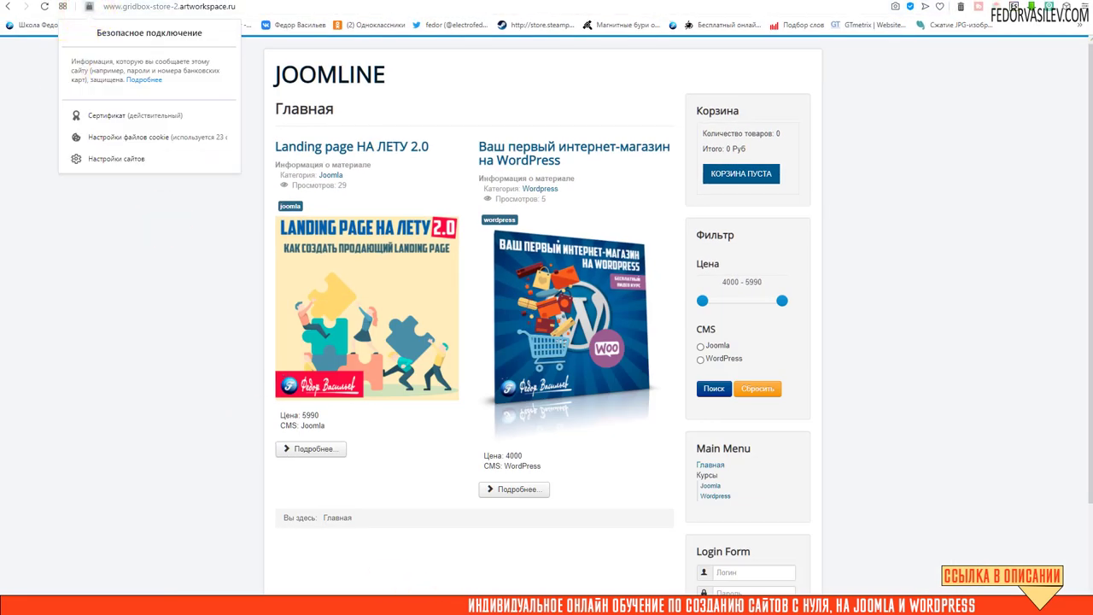
key("alt+Tab")
left_click(354, 419)
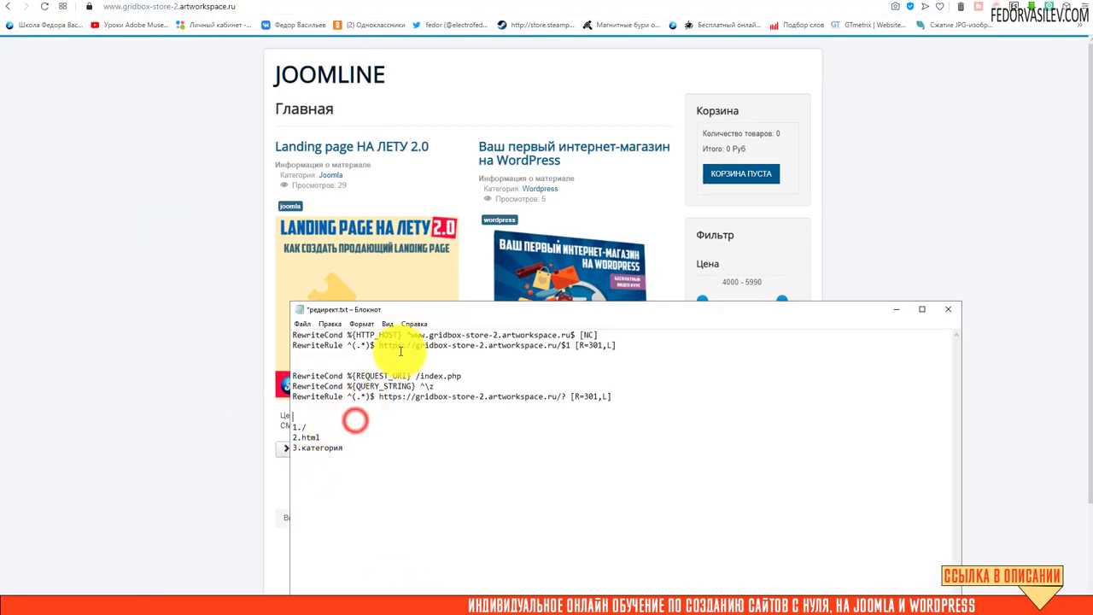
- Try the www redirect rule's target address with http, and restore its https protocol
left_click(400, 345)
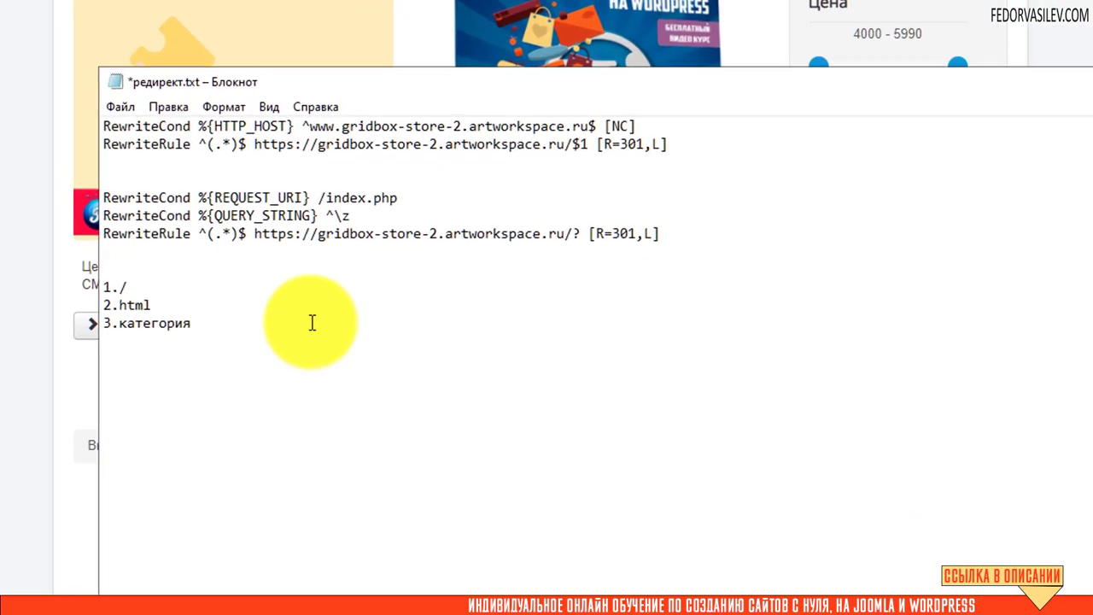
key("BackSpace")
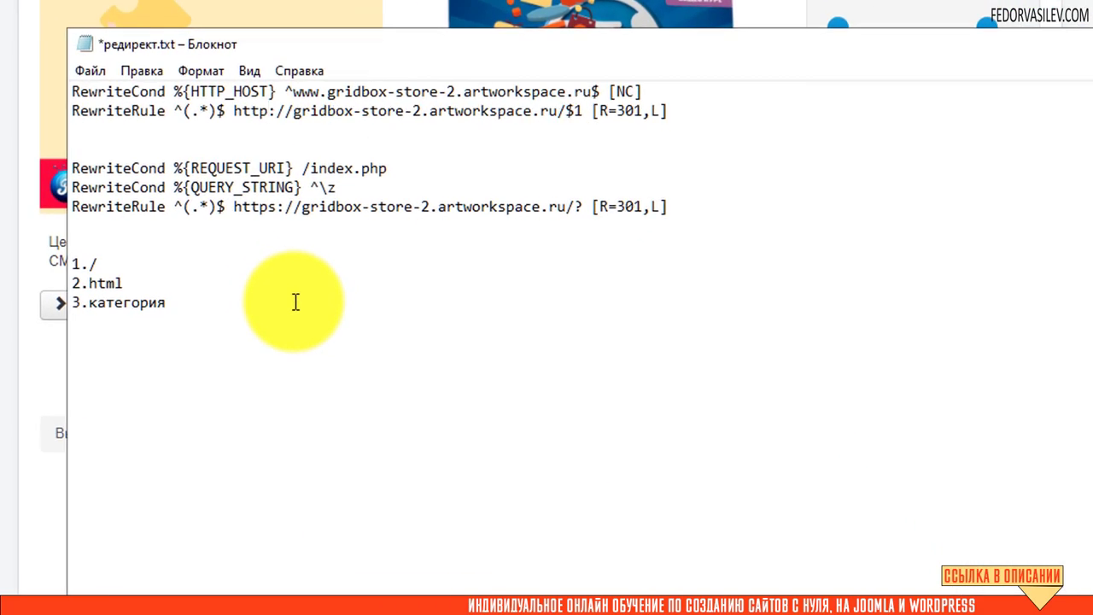
type("s")
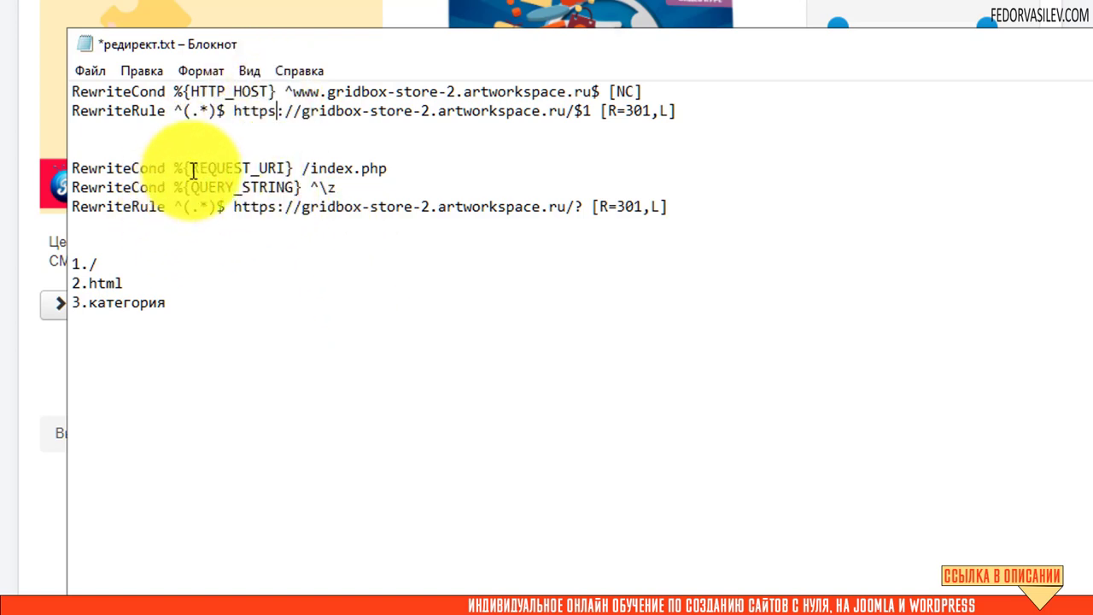
- Examine the index.php redirect rule and its target address in the notes
left_click_drag(96, 162, 378, 205)
left_click(337, 267)
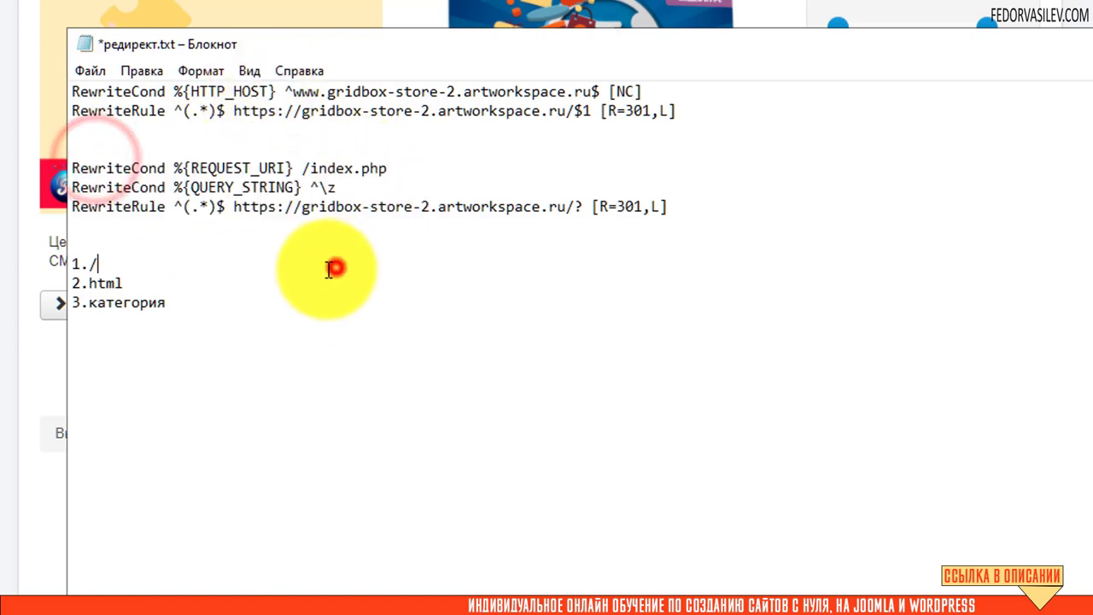
left_click_drag(565, 206, 233, 207)
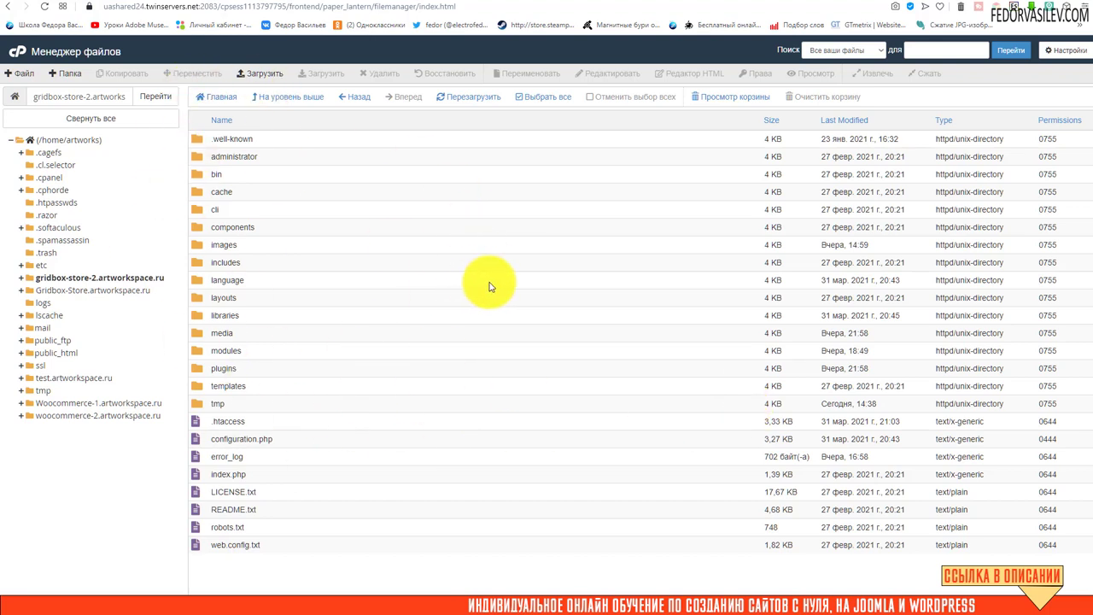
- Open the .htaccess file in the gridbox-store-2.artworkspace.ru folder for editing
left_click(226, 425)
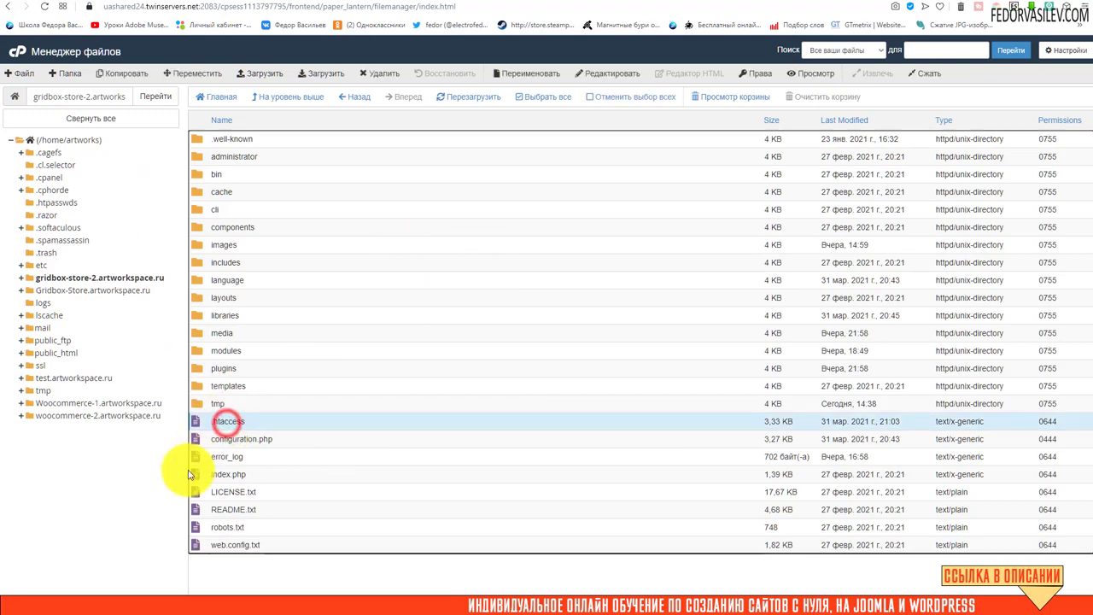
right_click(196, 423)
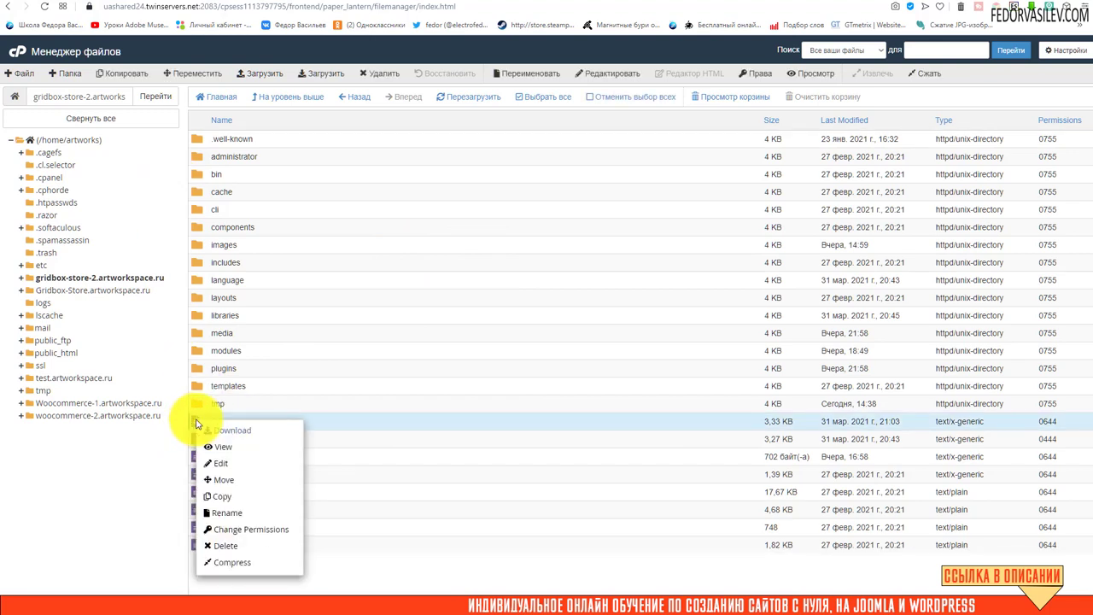
left_click(229, 464)
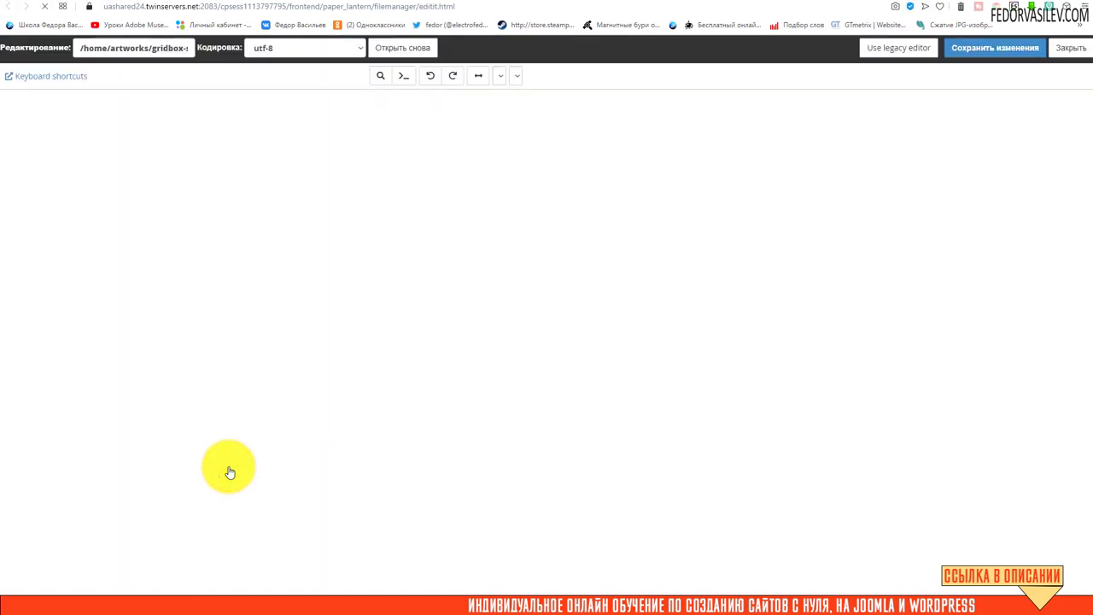
- Insert an empty line directly below the RewriteEngine On directive in .htaccess
scroll(246, 269, "down", 2)
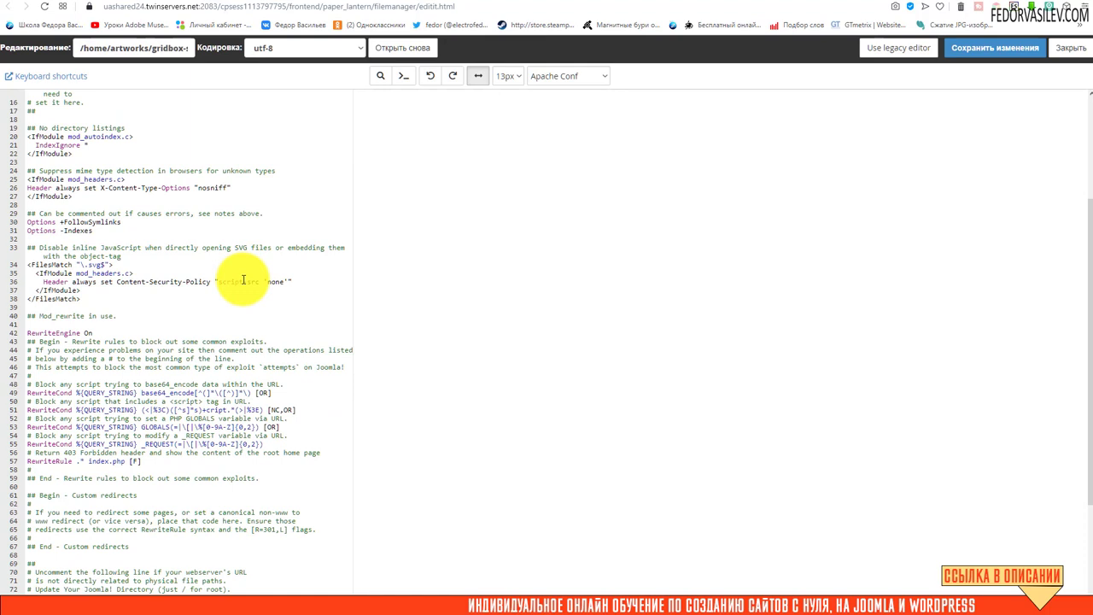
scroll(34, 316, "down", 1)
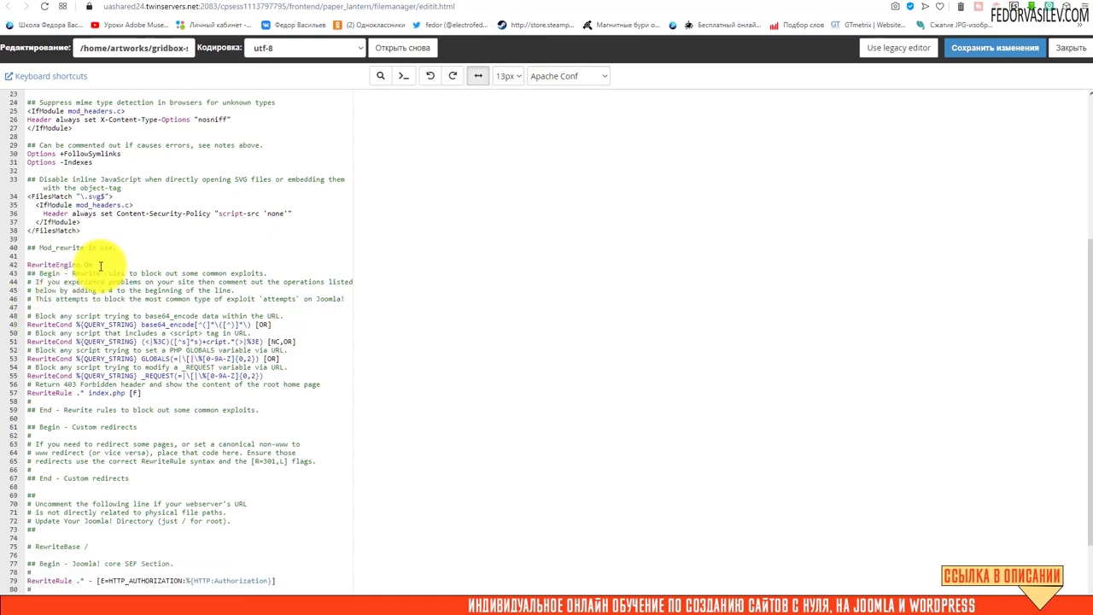
left_click_drag(96, 266, 17, 262)
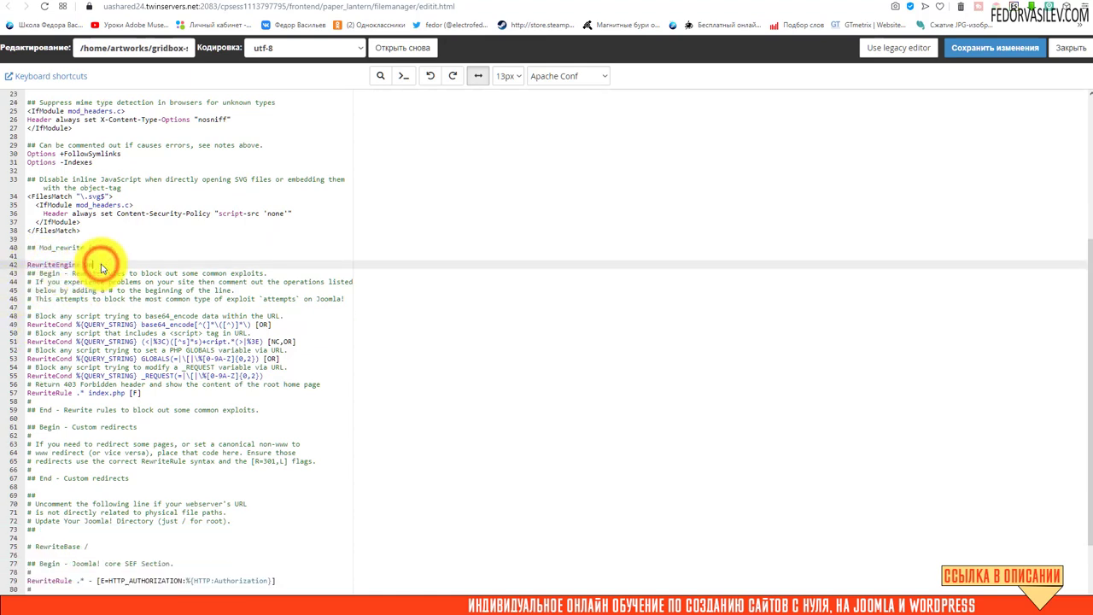
key("Return")
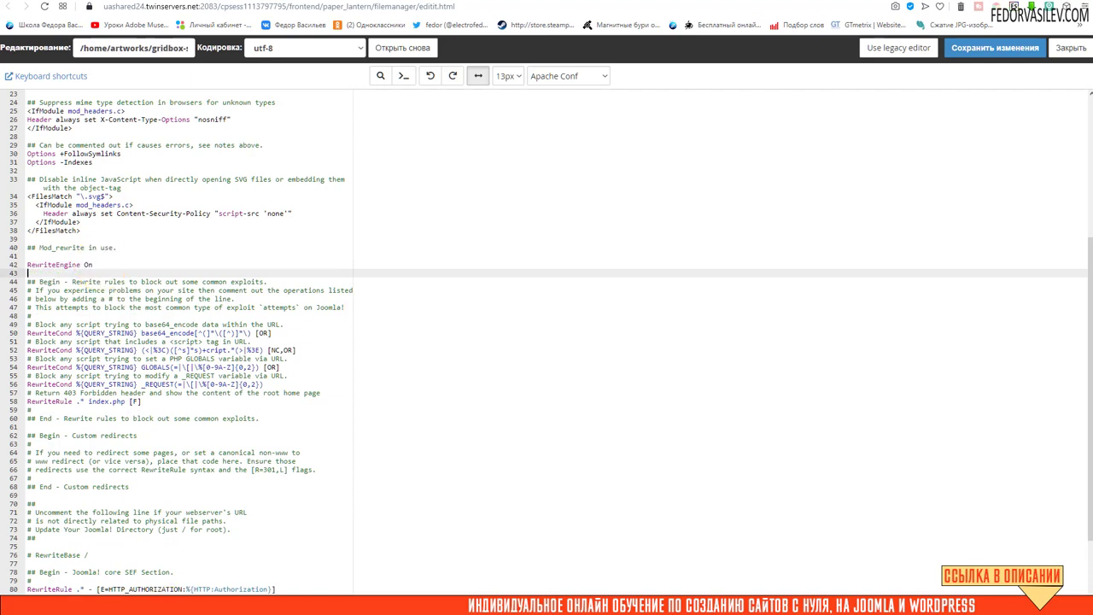
- Switch to Notepad, copy the www and index.php redirect rules together, and return to the .htaccess editor
key("alt+Tab")
left_click_drag(617, 396, 284, 334)
right_click(305, 340)
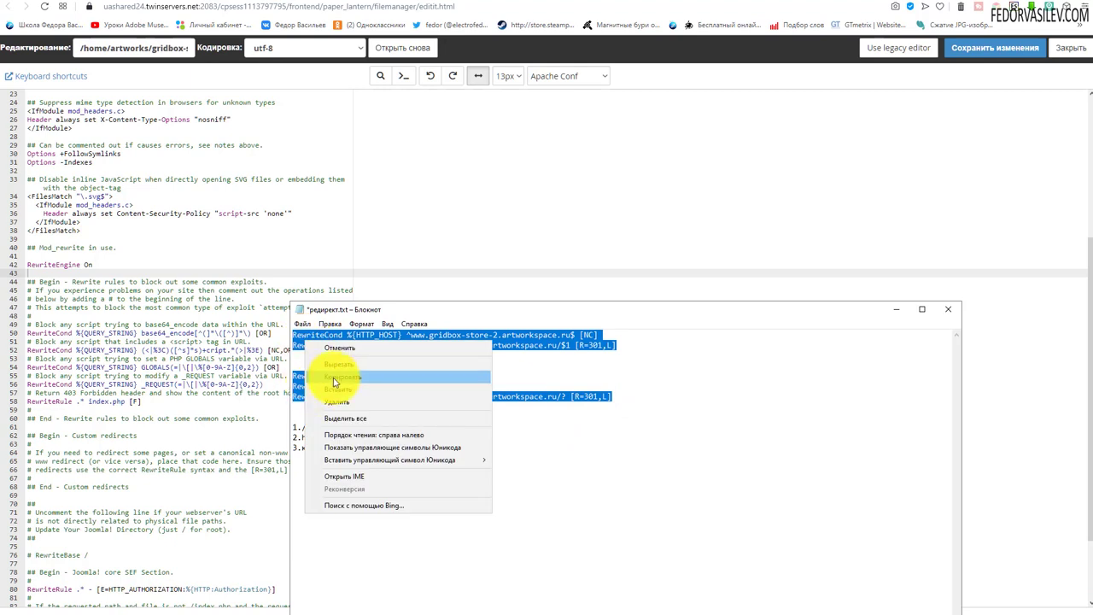
left_click(335, 384)
left_click(895, 309)
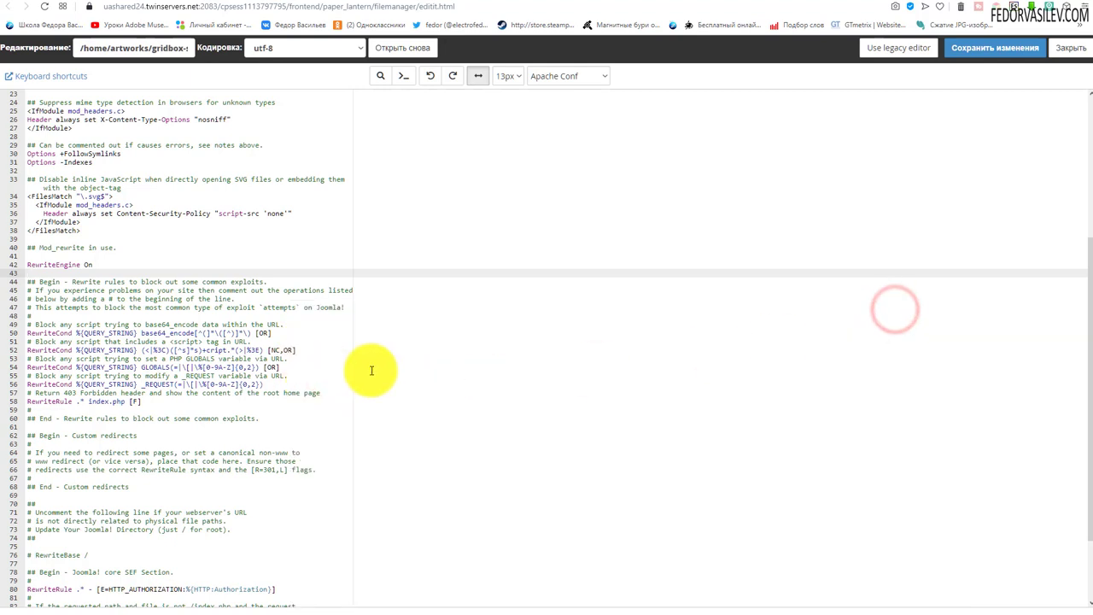
- Paste the copied redirect rules below RewriteEngine On, separate them from the exploit-blocking section with an empty line, and save the file
key("ctrl+v")
left_click(100, 263)
left_click_drag(62, 266, 32, 265)
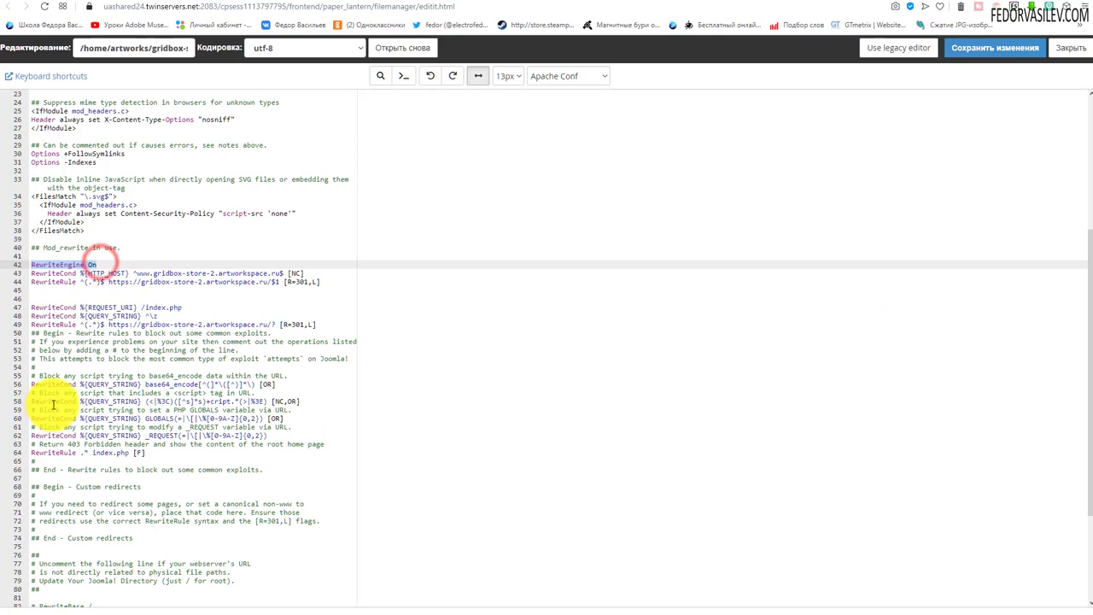
left_click(31, 333)
key("Return")
left_click(962, 60)
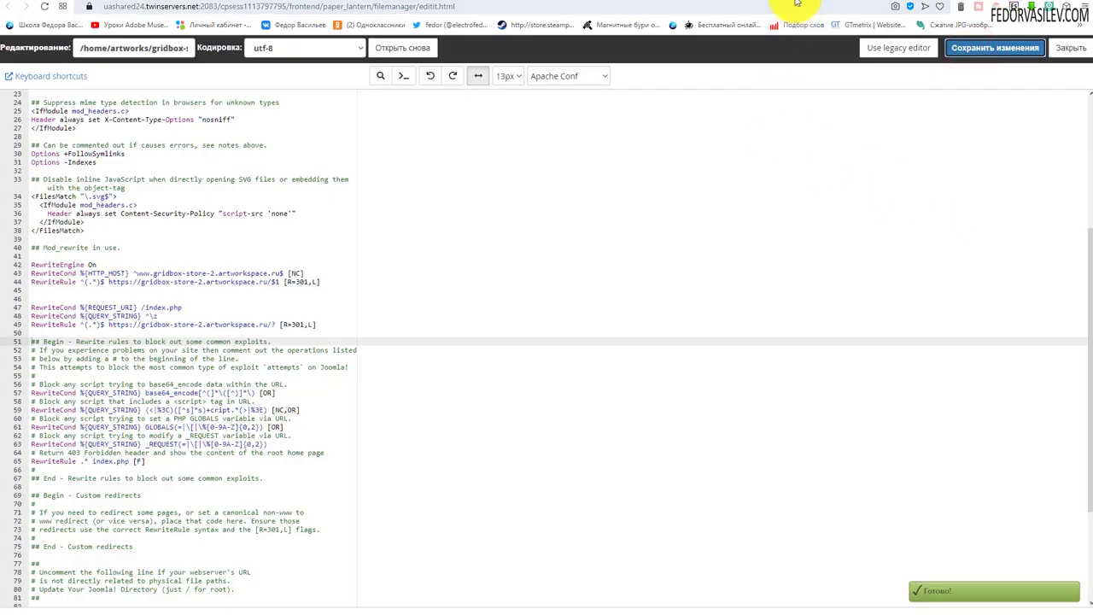
left_click(931, 4)
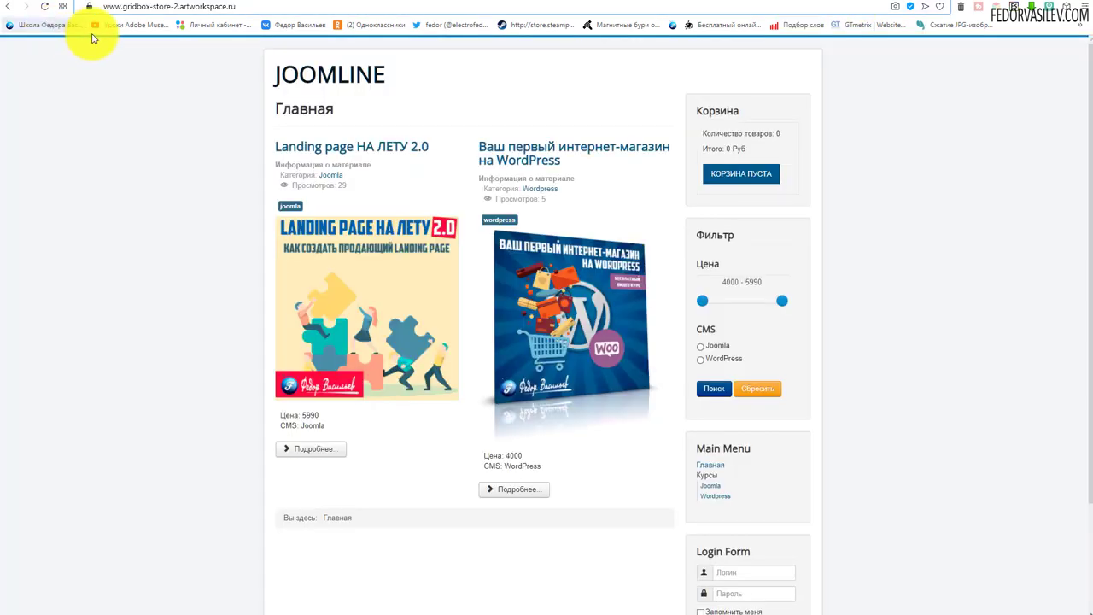
left_click(300, 75)
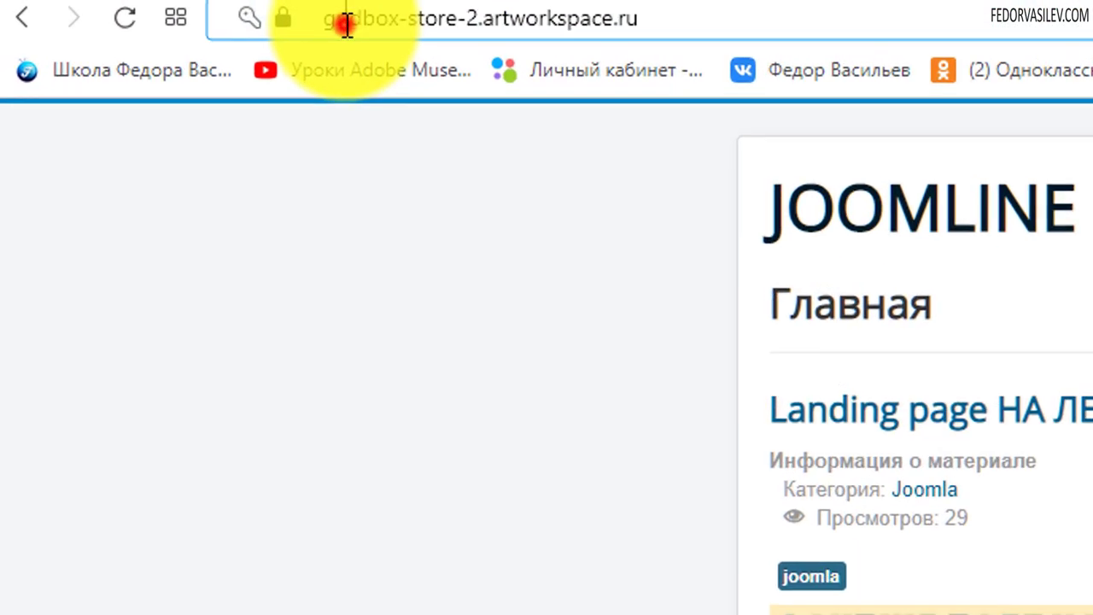
left_click(116, 8)
left_click(384, 27)
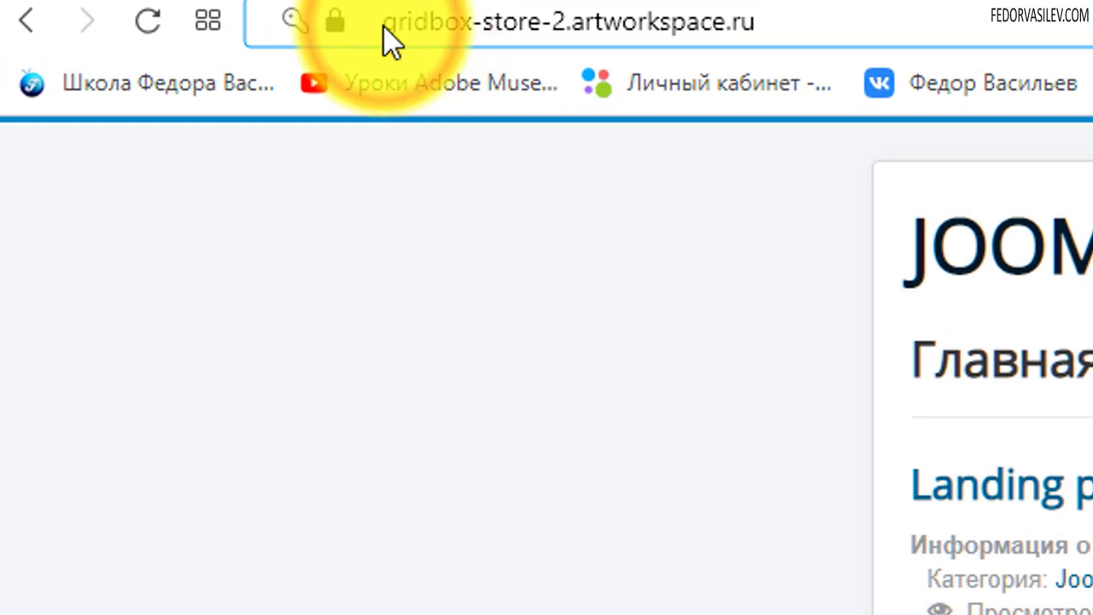
type("www/")
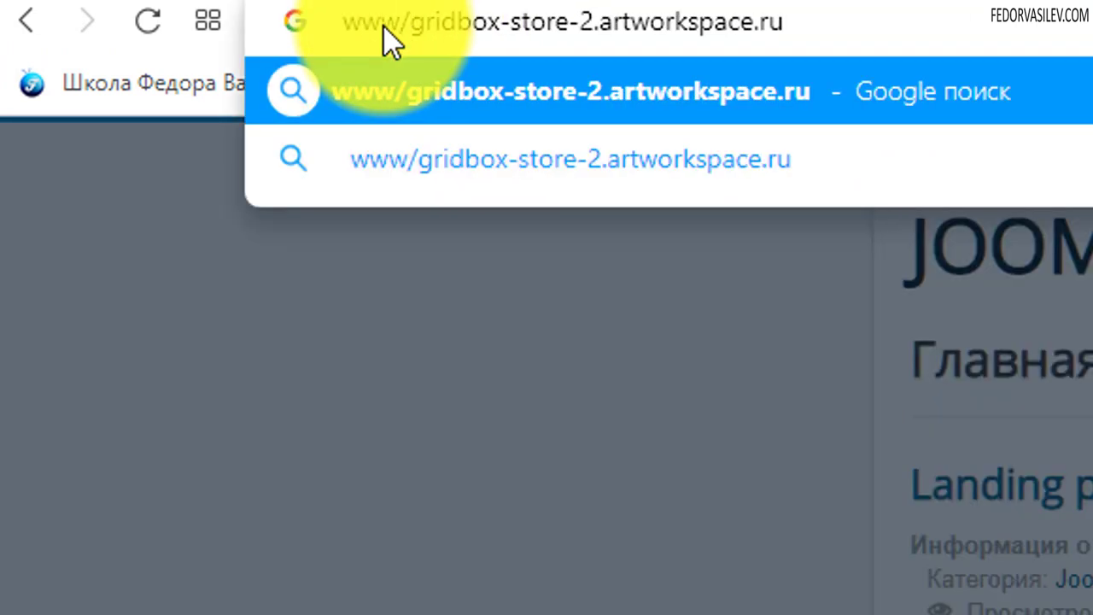
key("BackSpace")
type(".")
key("Return")
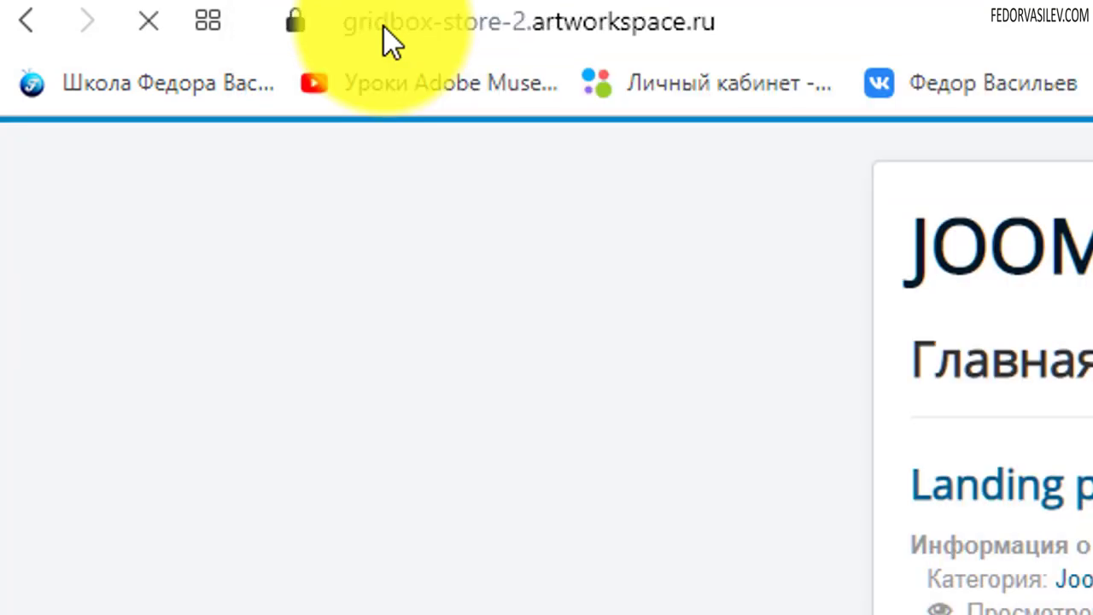
- Test the index.php redirect by loading gridbox-store-2.artworkspace.ru/index.php and check the resulting address
left_click_drag(865, 39, 239, 602)
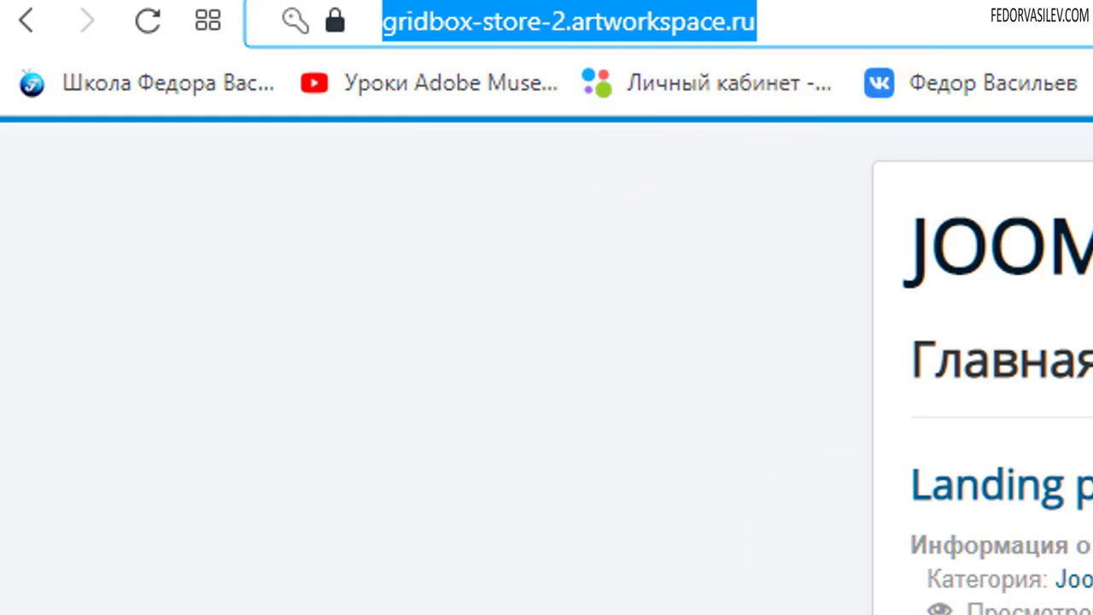
left_click(841, 27)
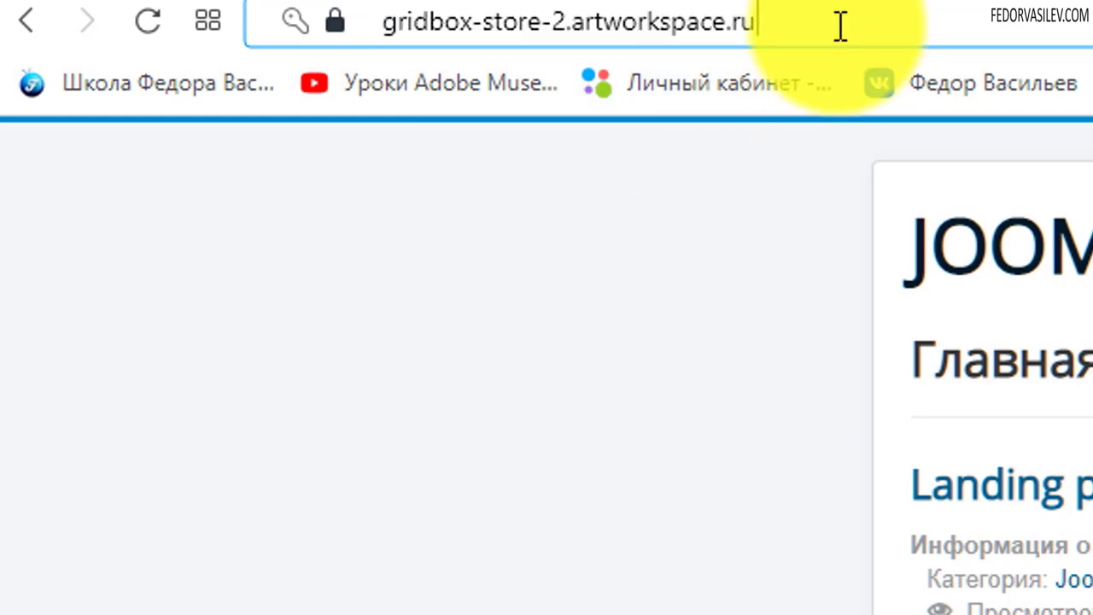
right_click(842, 27)
left_click(901, 221)
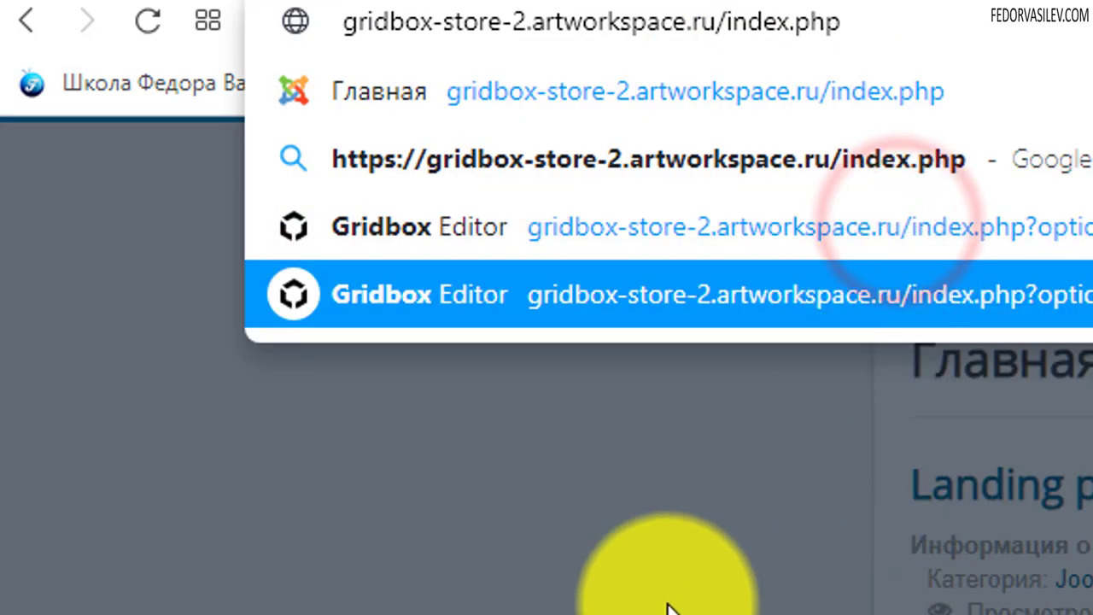
key("Return")
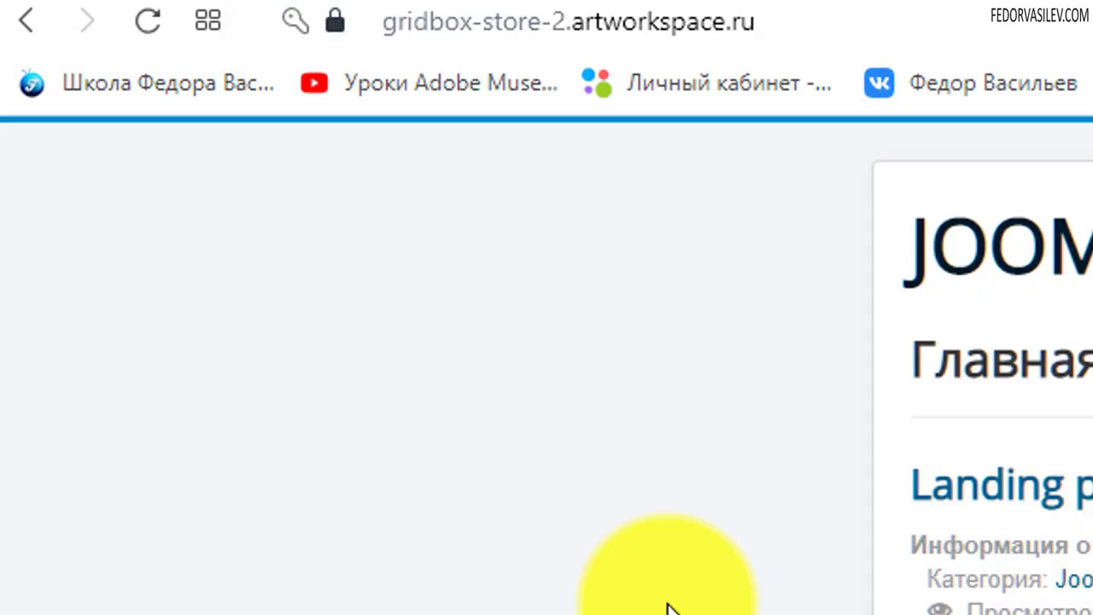
left_click_drag(897, 28, 350, 10)
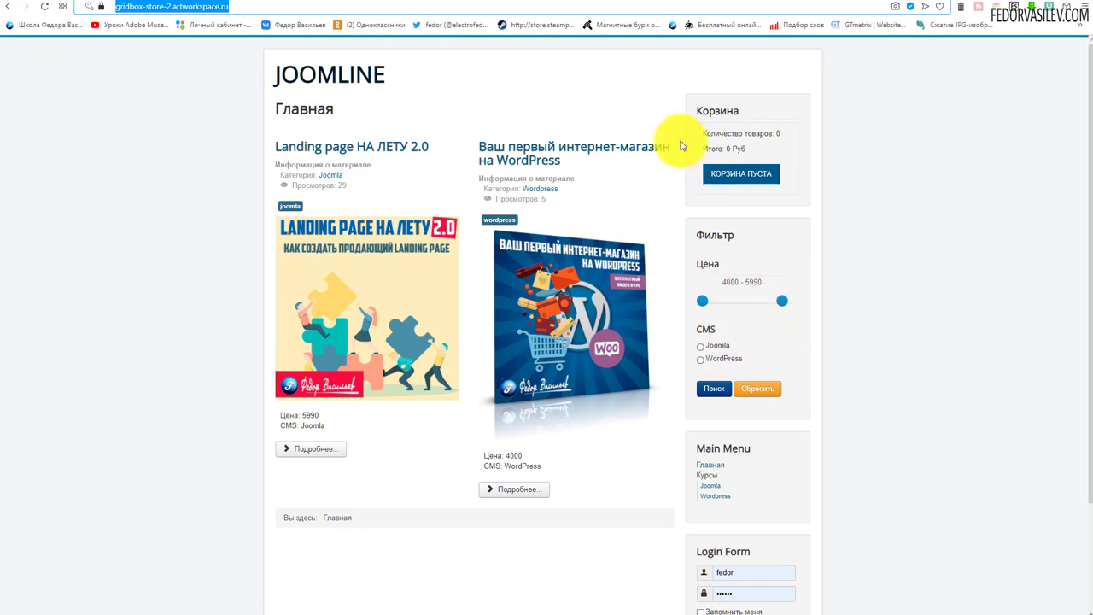
left_click(220, 7)
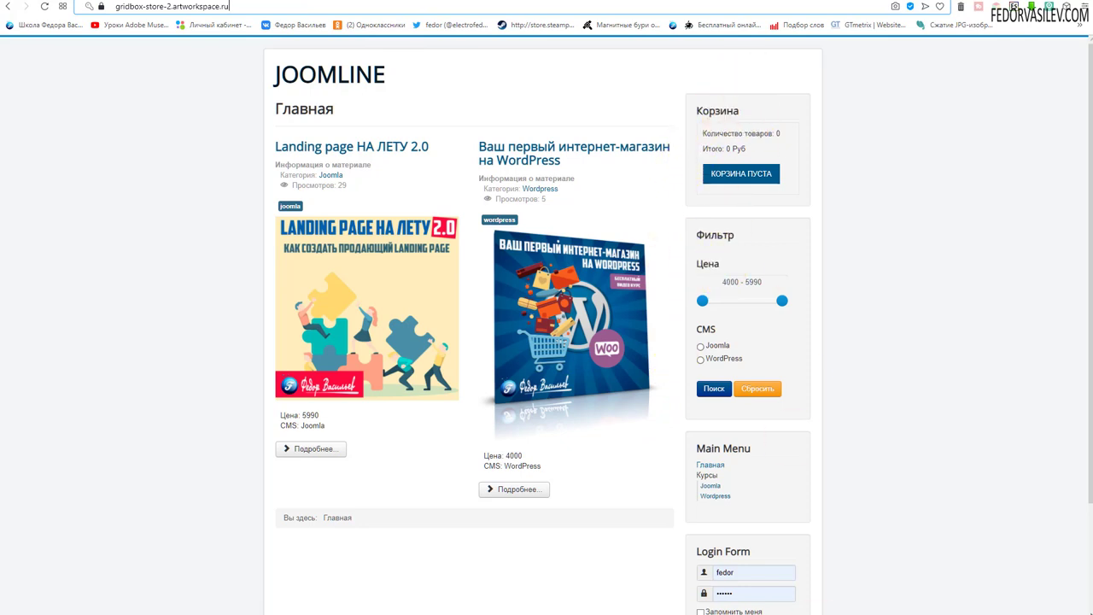
- Review the Content Cart page on JoomLine and open its general settings documentation down to the special instructions
key("ctrl+Tab")
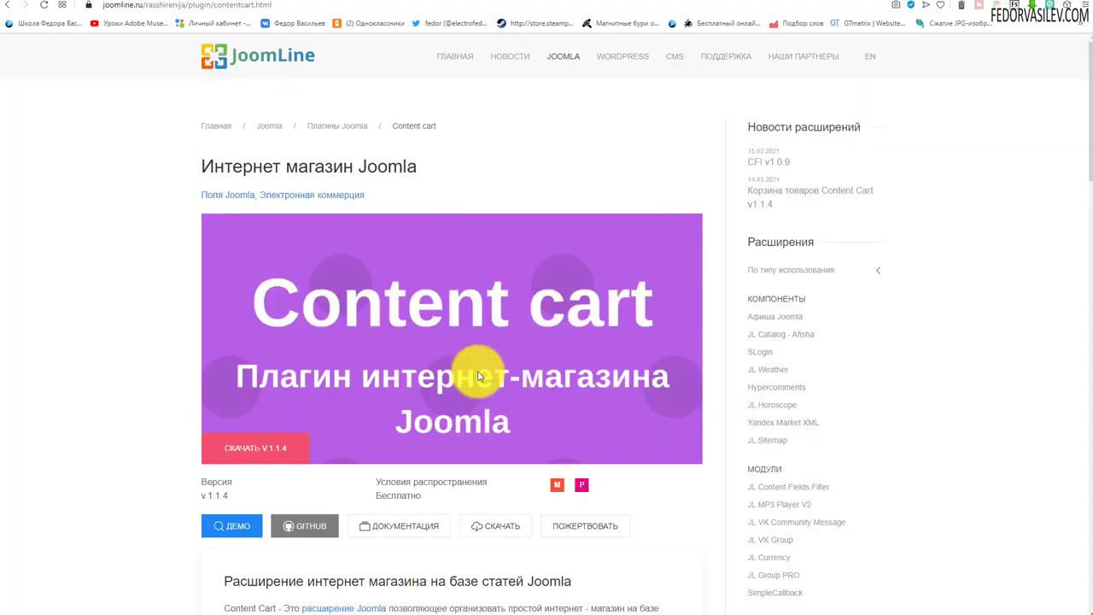
scroll(357, 269, "down", 3)
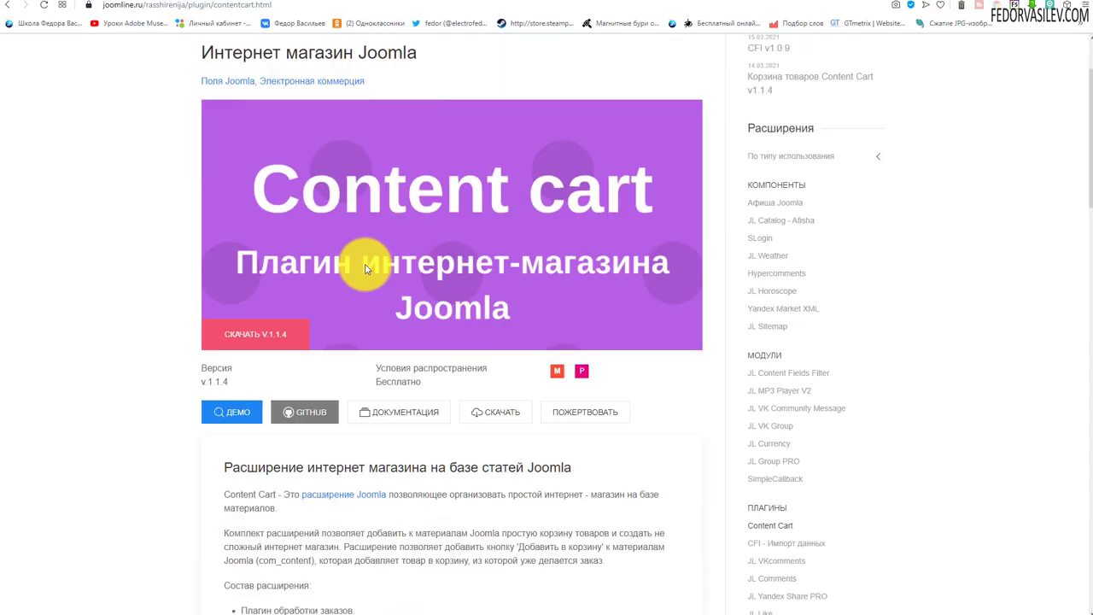
scroll(325, 418, "up", 3)
scroll(359, 251, "down", 10)
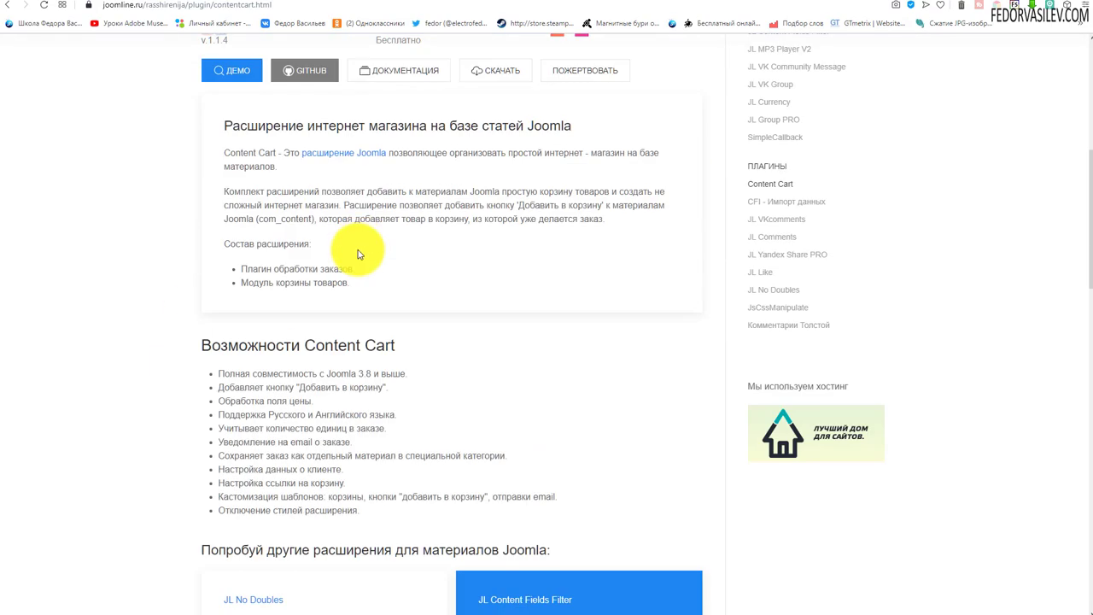
scroll(527, 259, "up", 15)
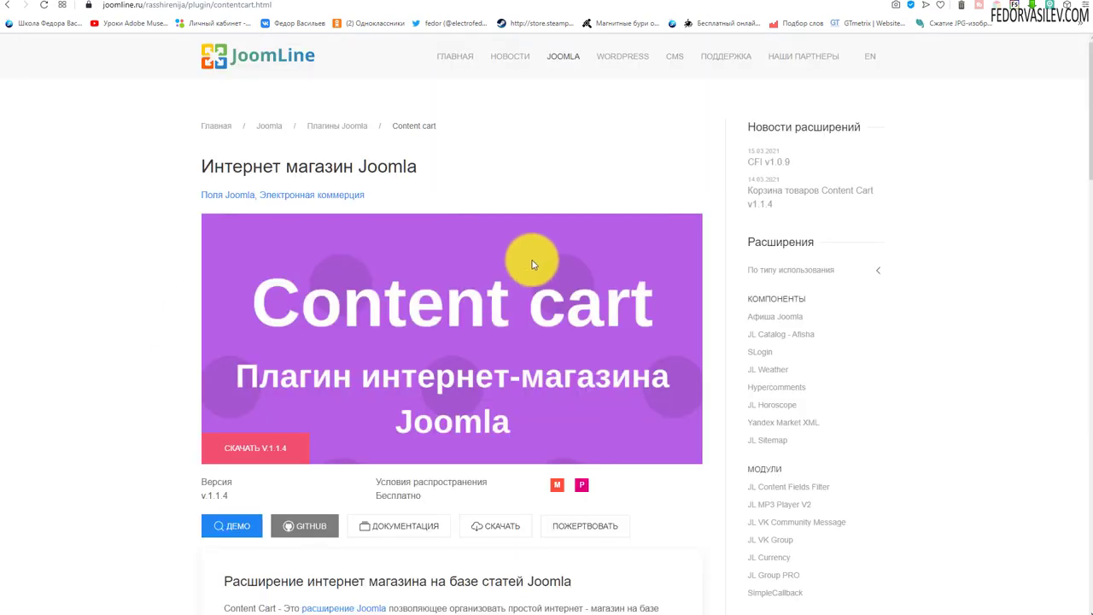
scroll(521, 264, "down", 4)
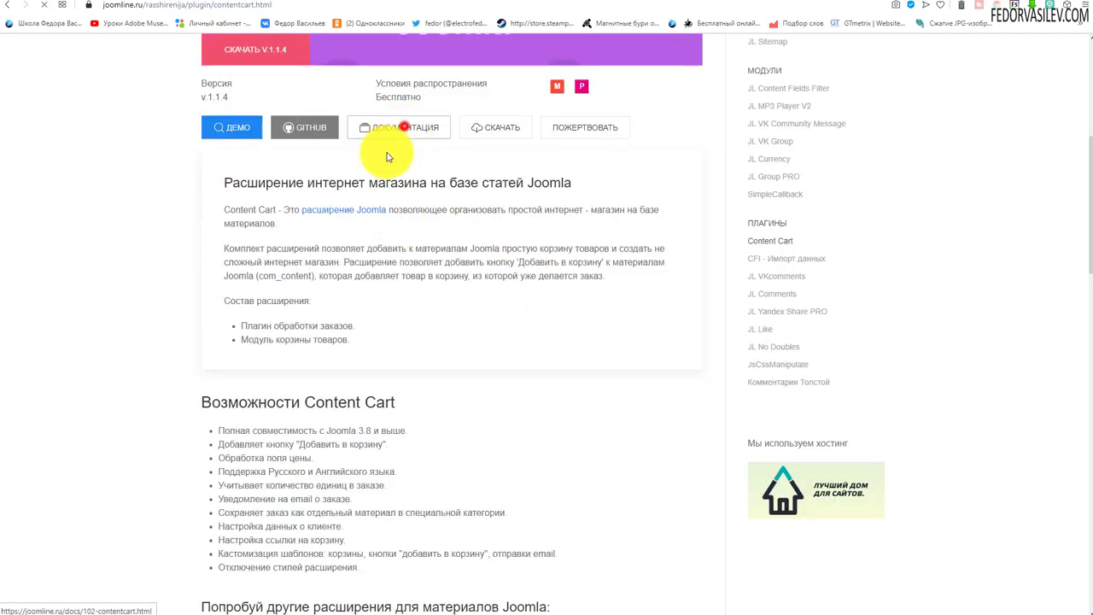
left_click(241, 270)
scroll(351, 212, "down", 3)
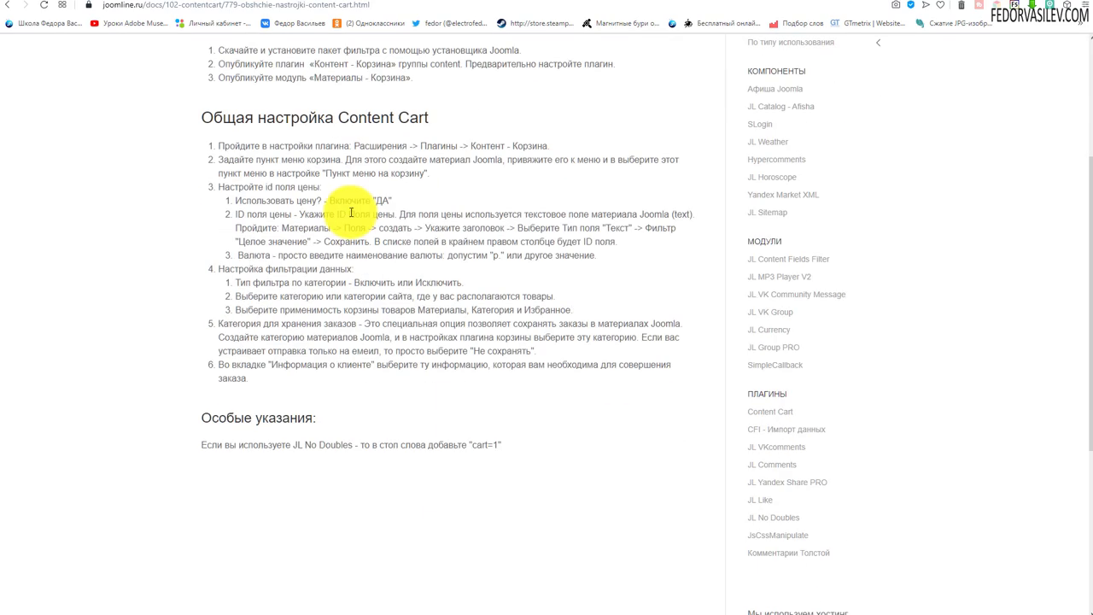
scroll(350, 213, "down", 2)
- Copy the cart=1 stop word from the JL No Doubles note in the Content Cart documentation
left_click_drag(353, 333, 285, 333)
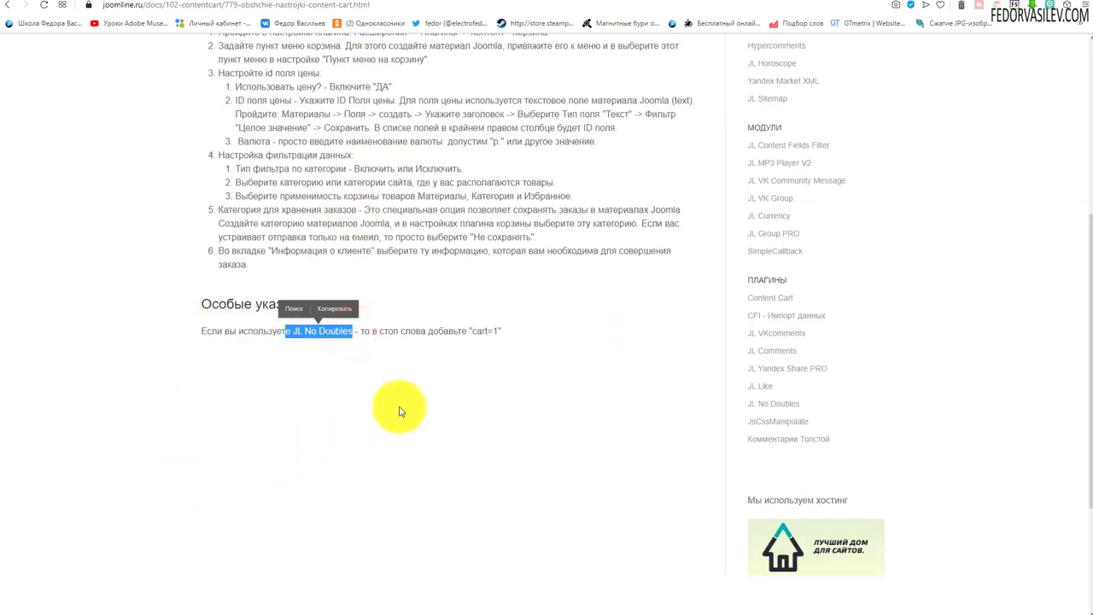
left_click_drag(499, 331, 471, 340)
key("ctrl+c")
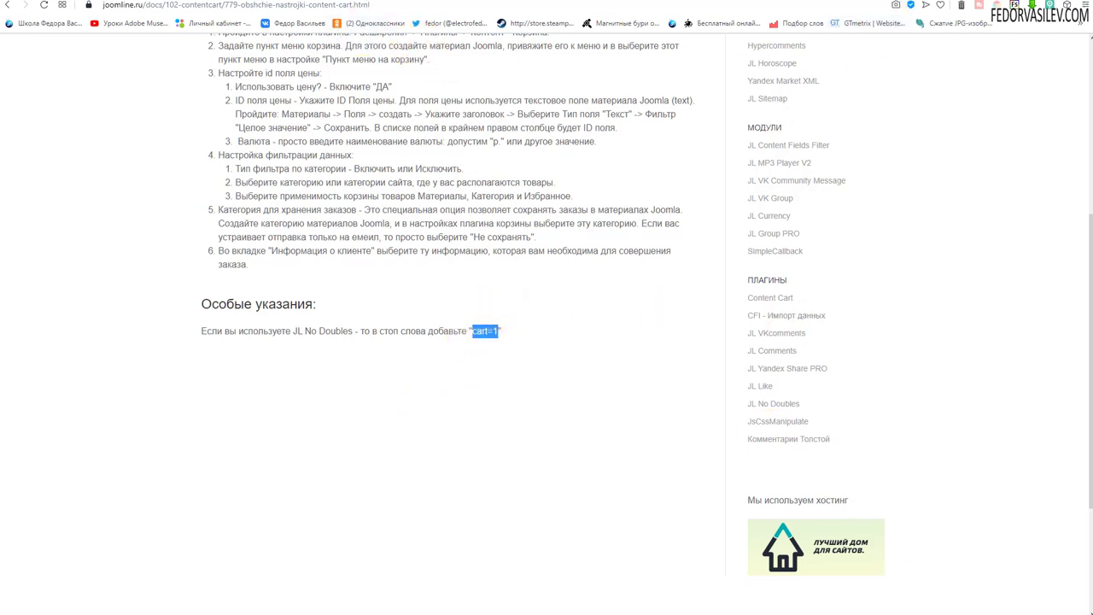
- Add cart=1 to the stop words of the JL No Doubles plugin in the Joomla administrator and save the plugin
key("ctrl+Tab")
left_click(187, 396)
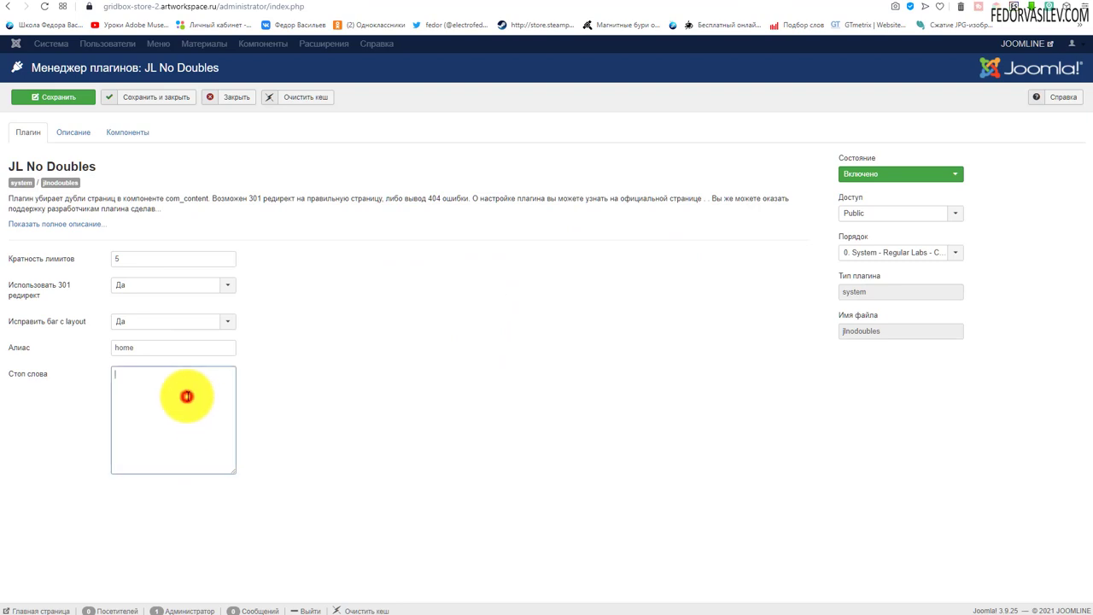
right_click(186, 395)
left_click(215, 481)
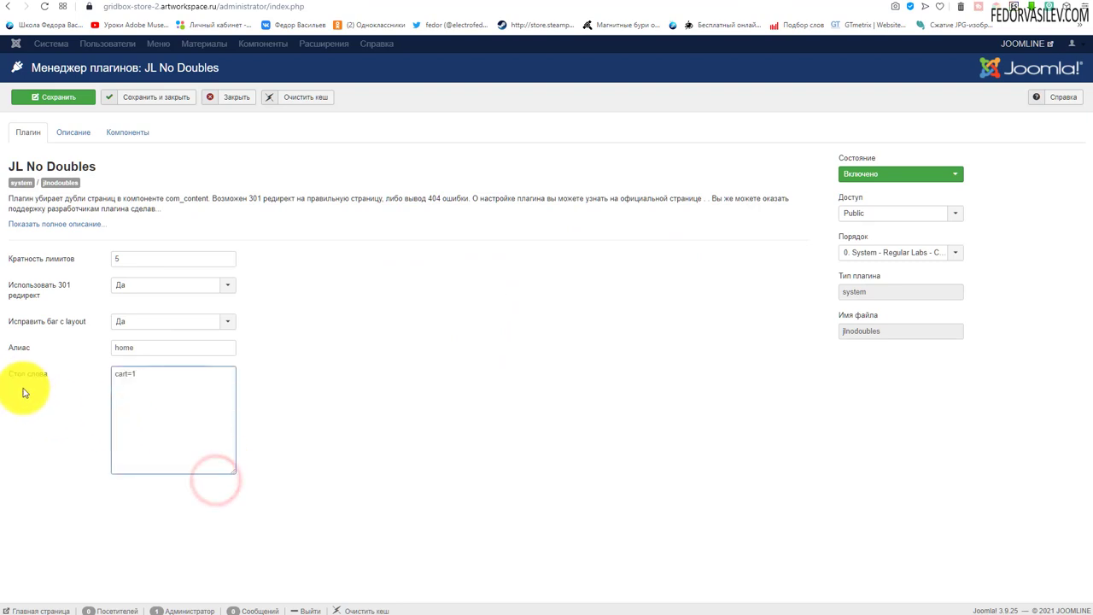
mouse_move(21, 382)
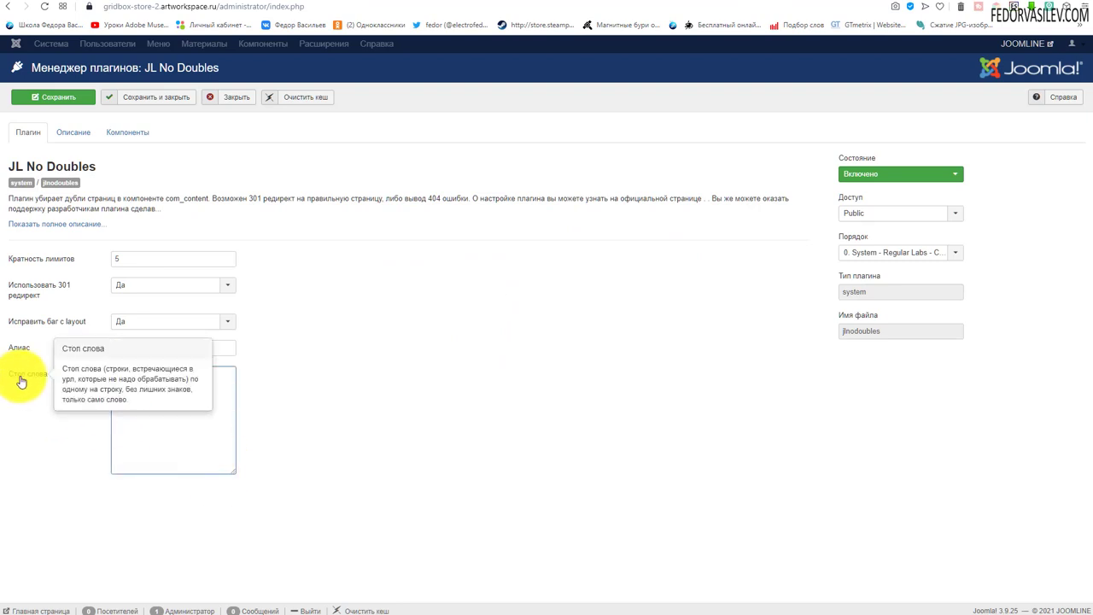
left_click(76, 95)
- Test the CMS filter on the store's home page with Joomla and with WordPress while JL No Doubles is enabled
left_click(630, 5)
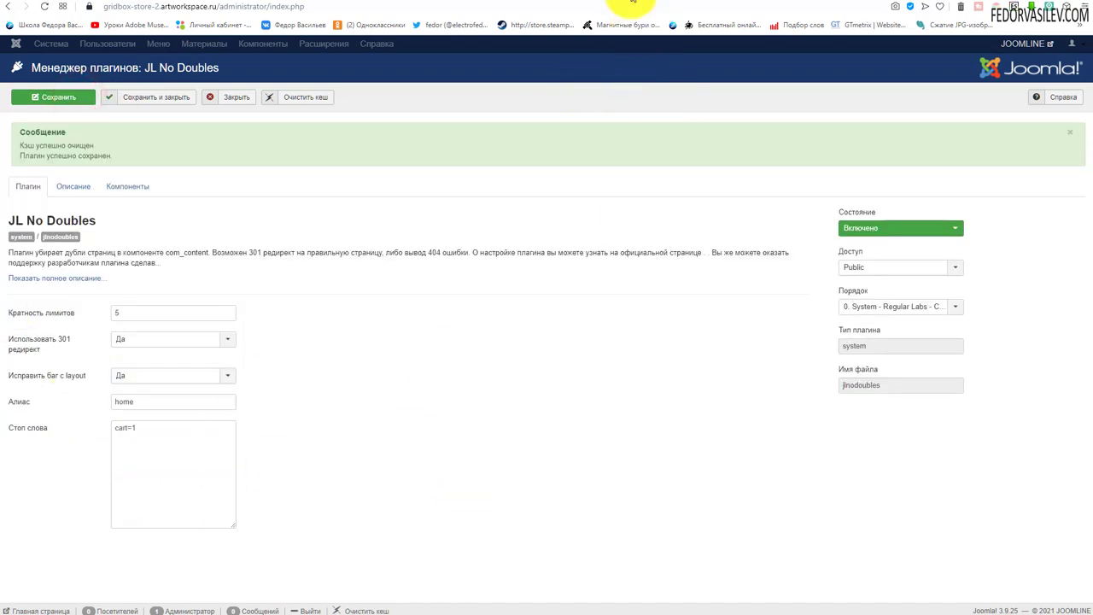
key("Return")
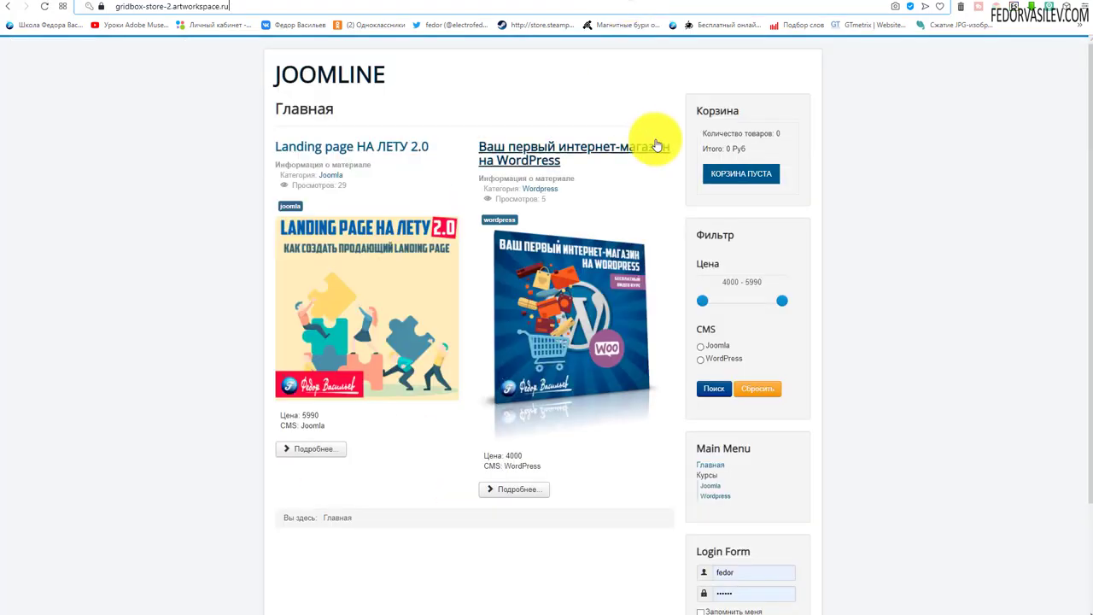
left_click(700, 345)
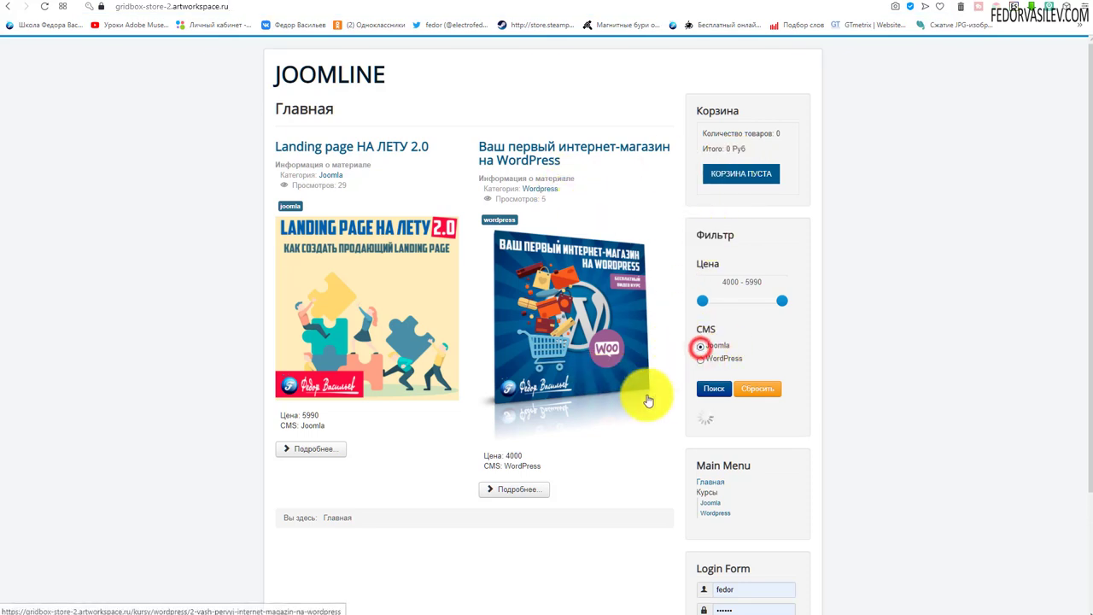
scroll(572, 263, "down", 2)
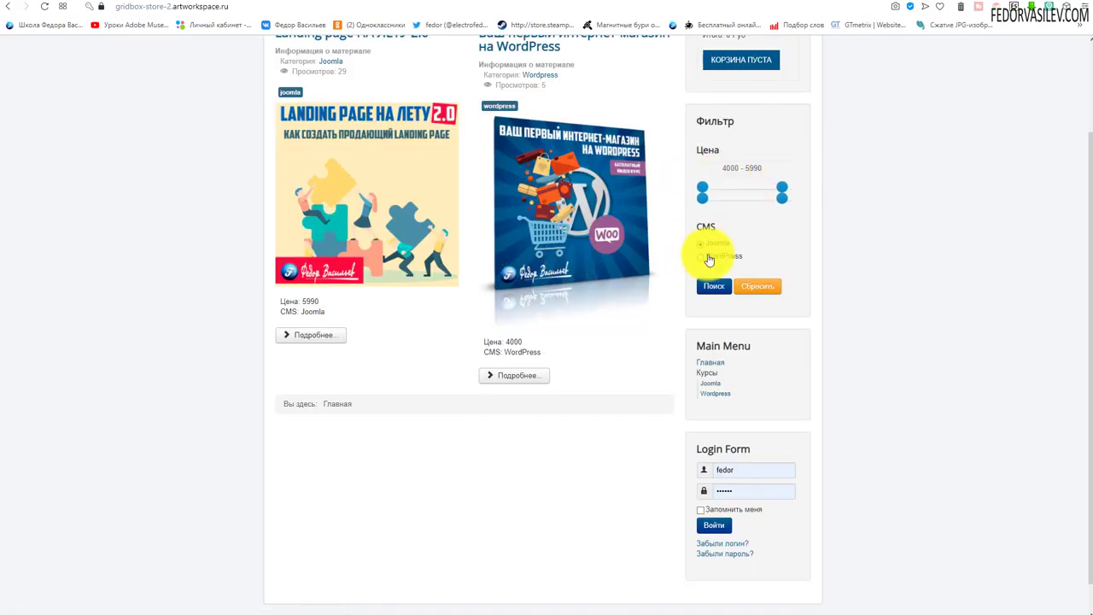
left_click(704, 286)
scroll(667, 231, "down", 3)
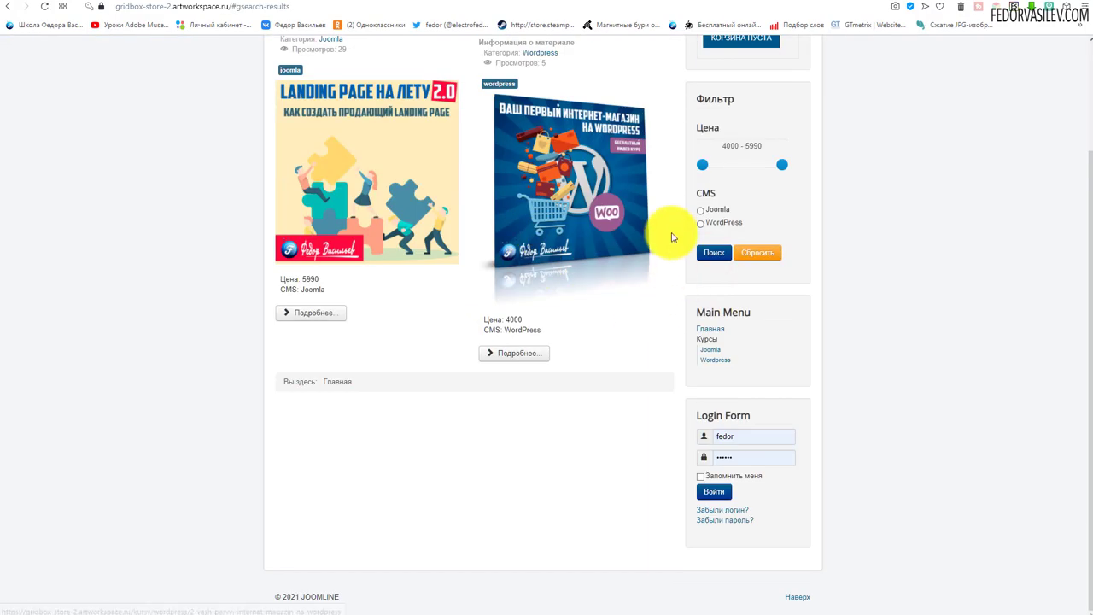
left_click(708, 223)
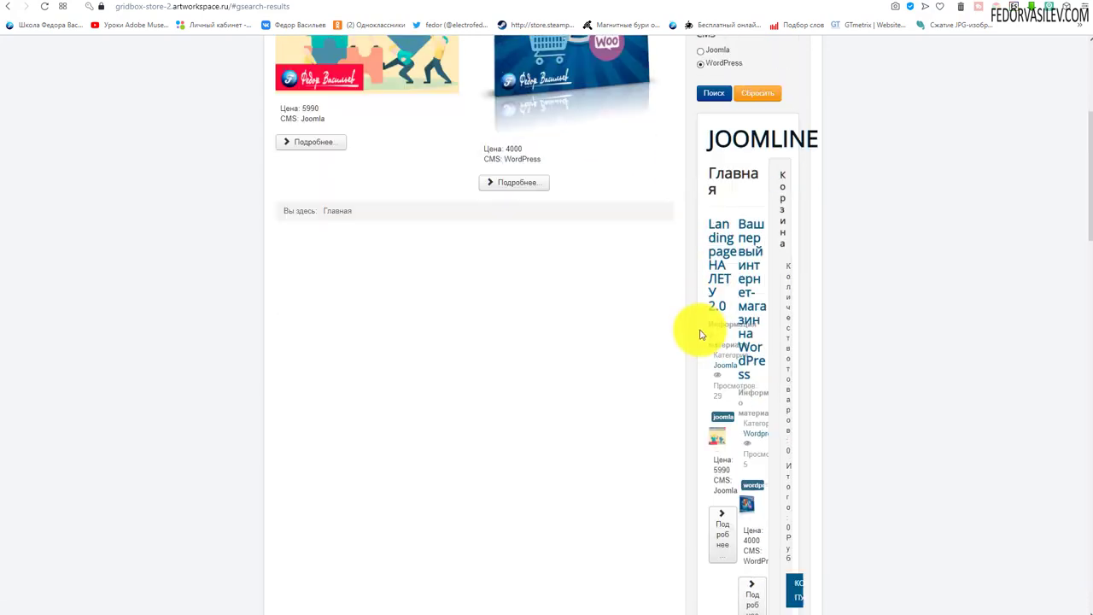
scroll(610, 322, "up", 2)
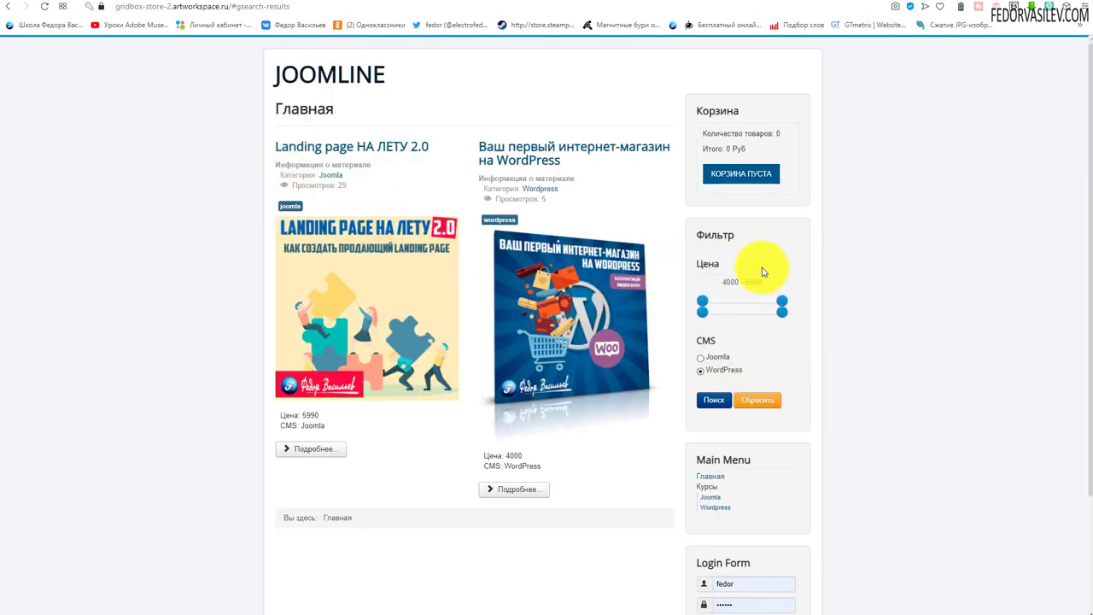
- Disable the JL No Doubles plugin in the Joomla administrator and save it
left_click(275, 7)
left_click(279, 7)
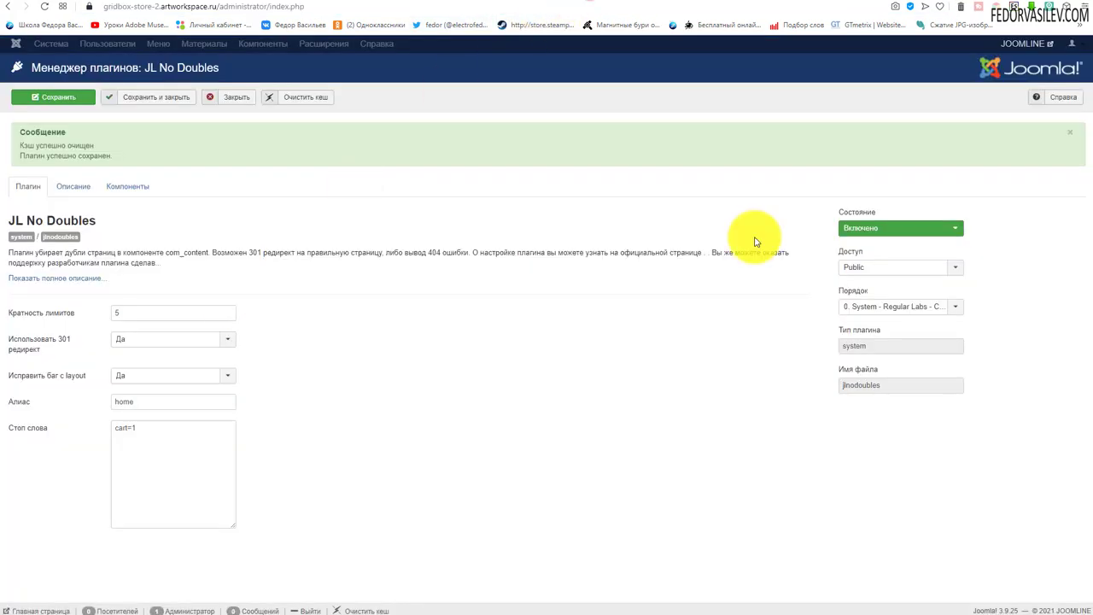
left_click(898, 227)
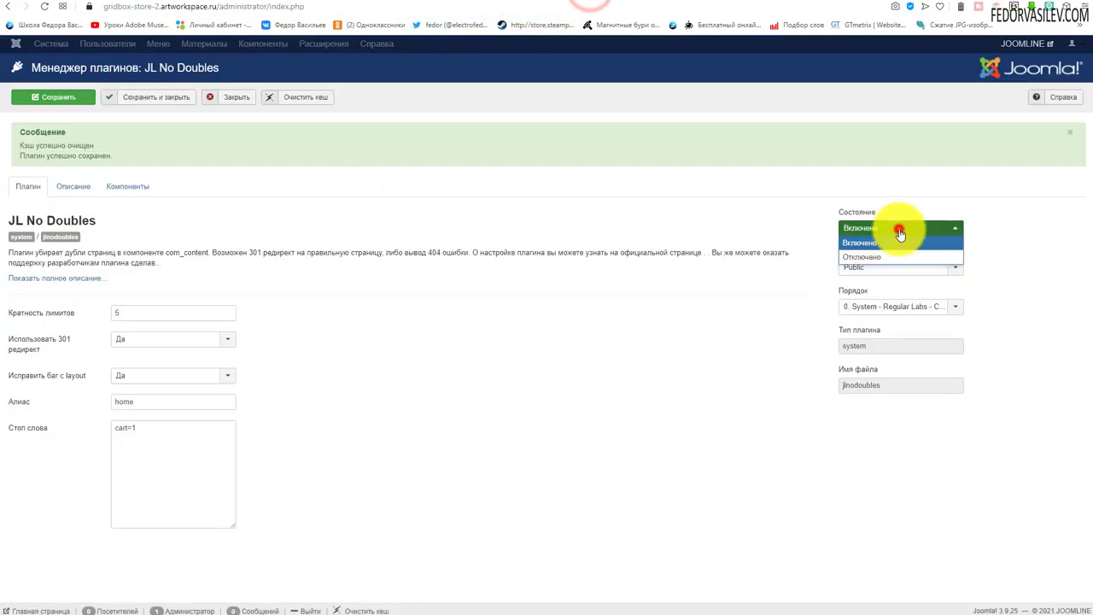
left_click(866, 257)
left_click(55, 98)
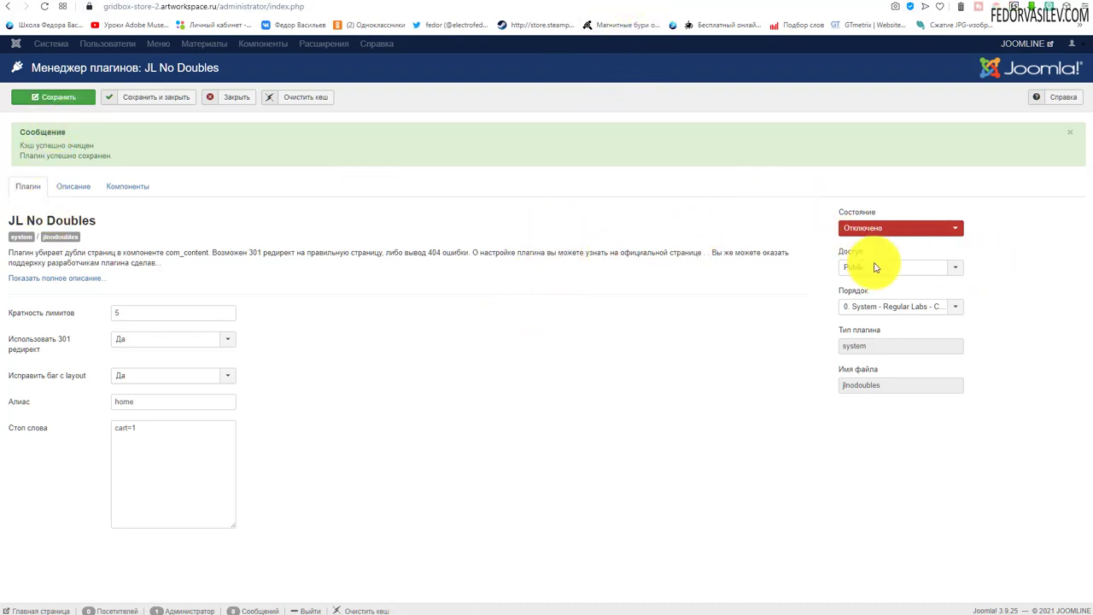
- Try the Joomla filter on the store's home page, reload the page and run the filter search without a CMS choice
left_click(619, 2)
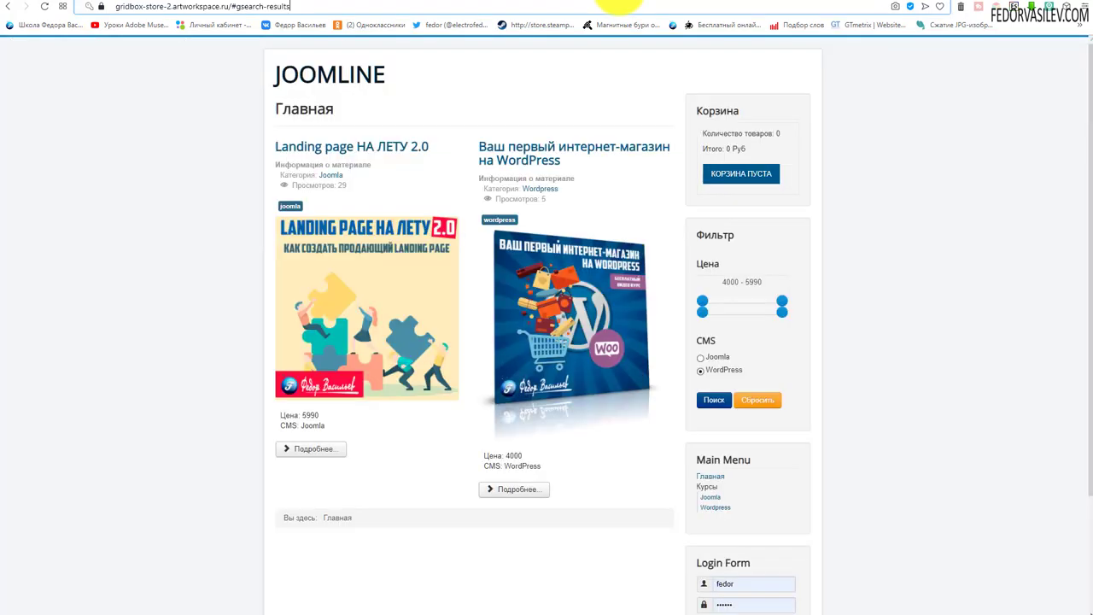
left_click(287, 74)
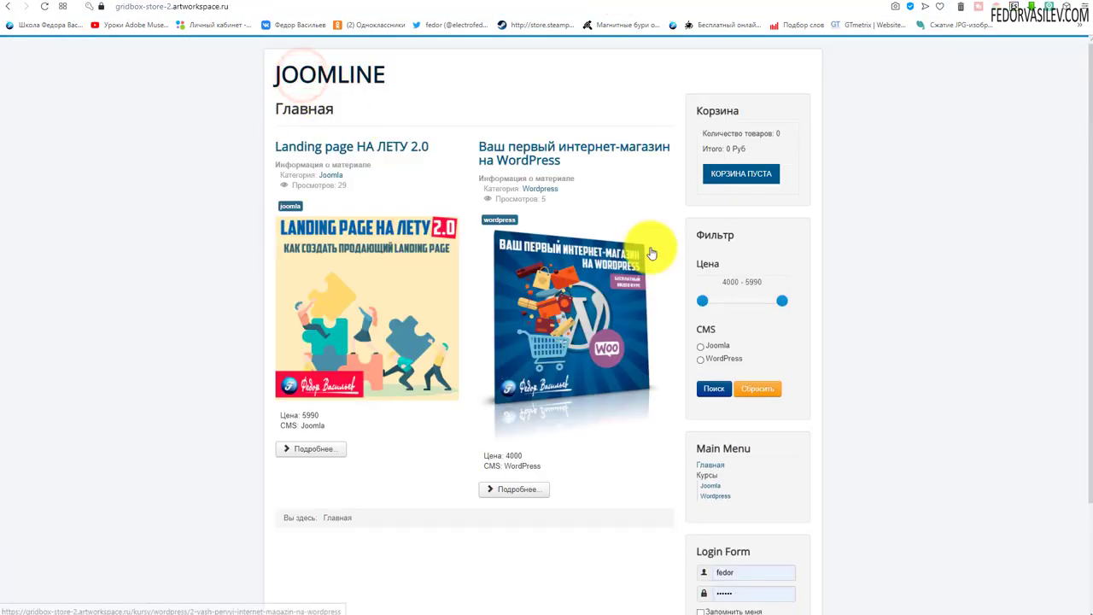
left_click(701, 346)
left_click(713, 393)
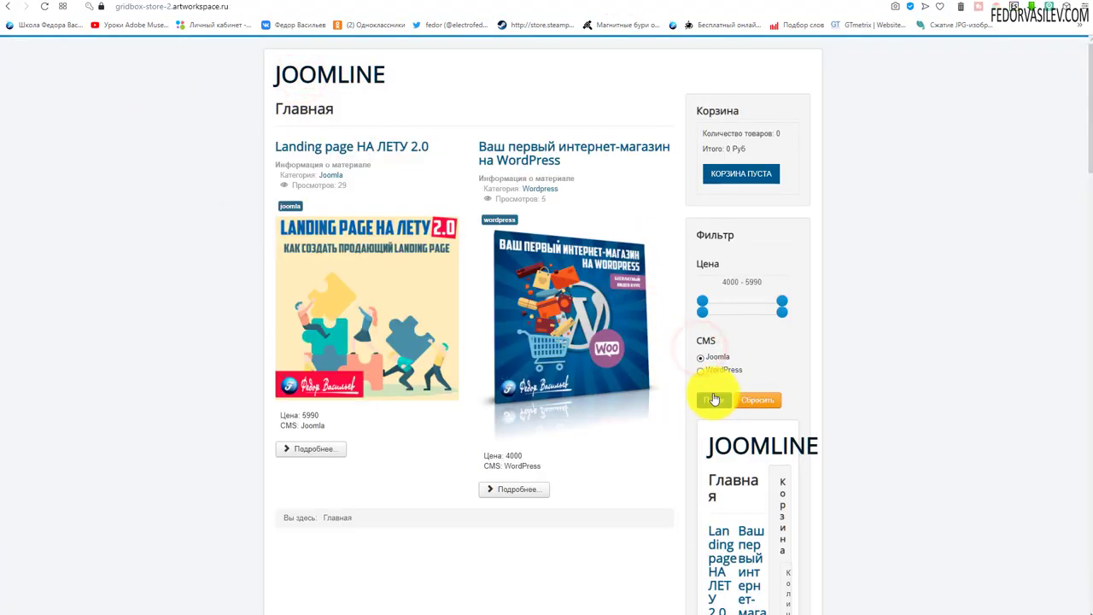
left_click(45, 7)
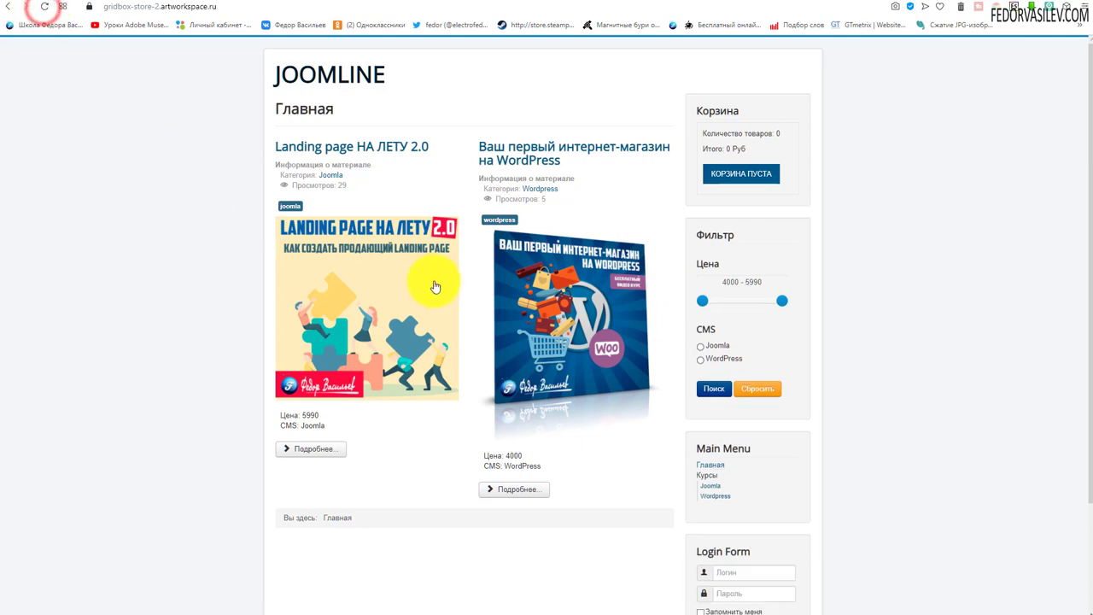
left_click(713, 393)
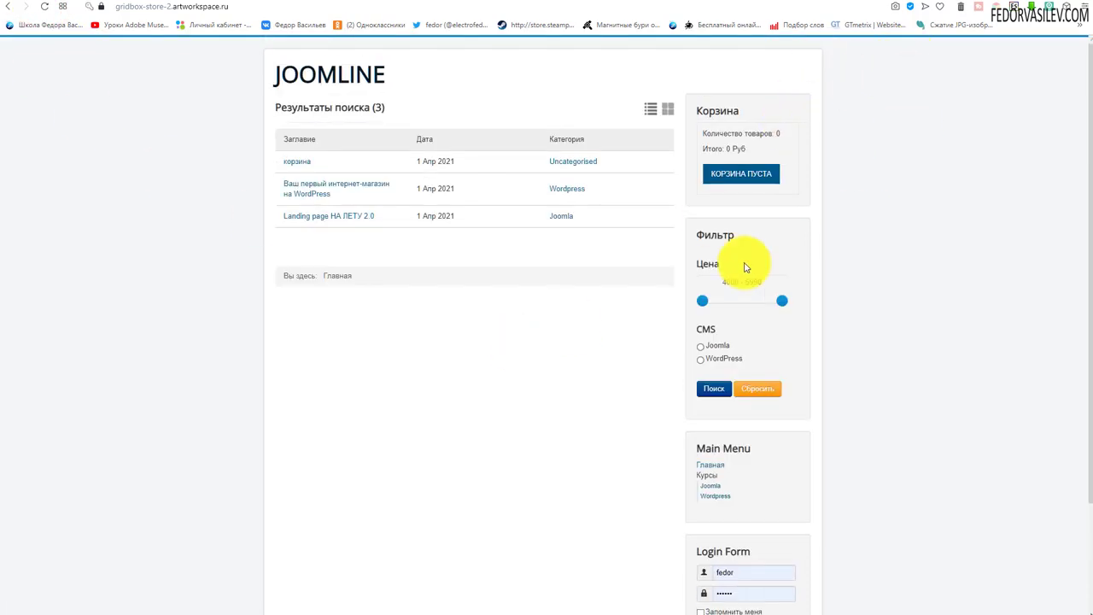
left_click(572, 2)
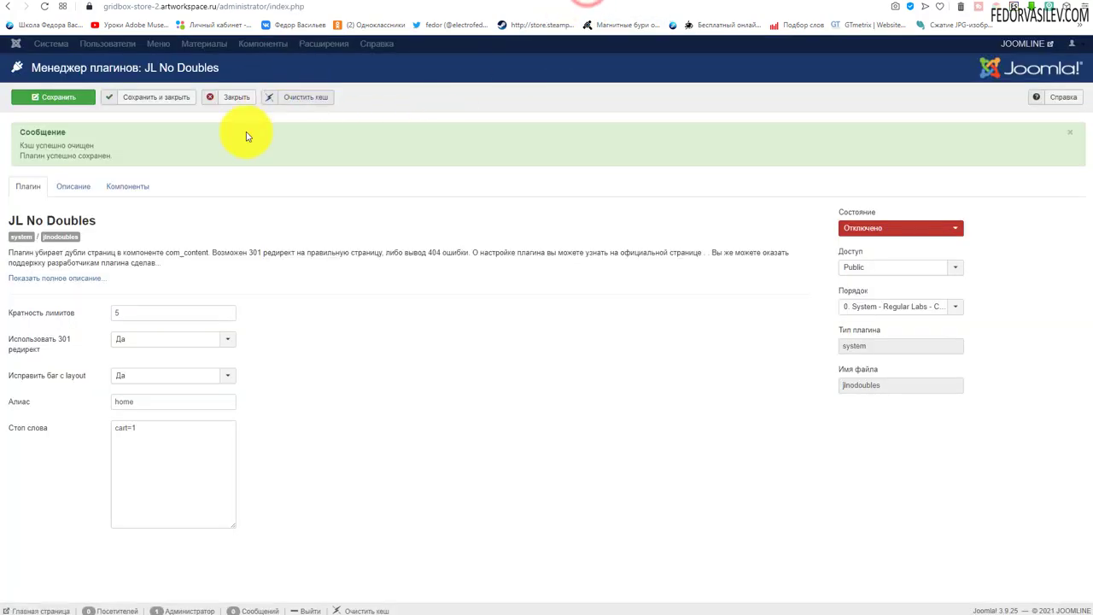
left_click_drag(113, 157, 20, 128)
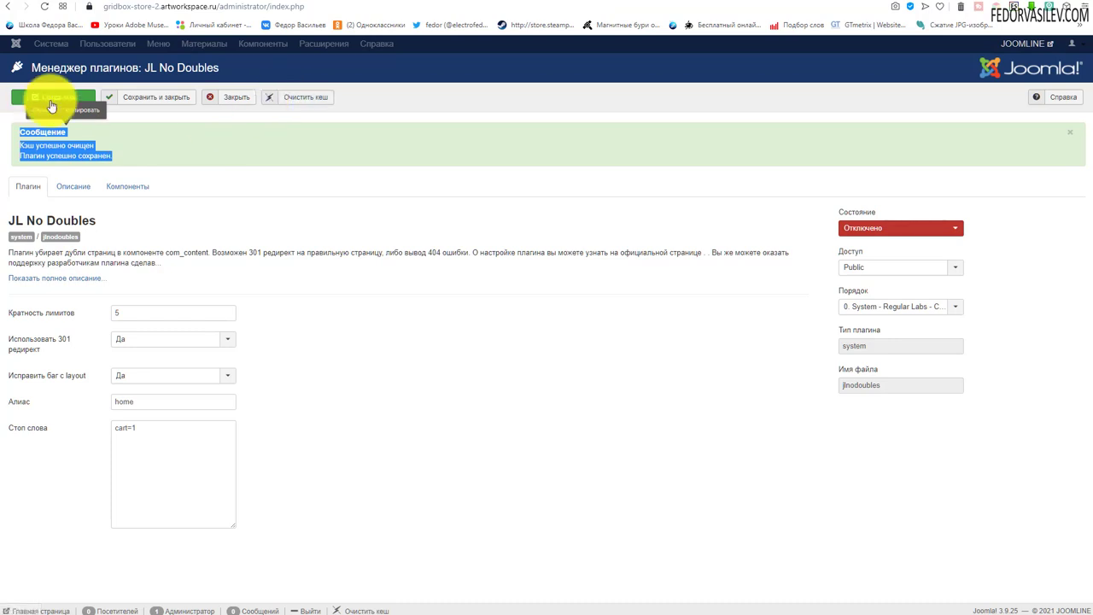
left_click(628, 4)
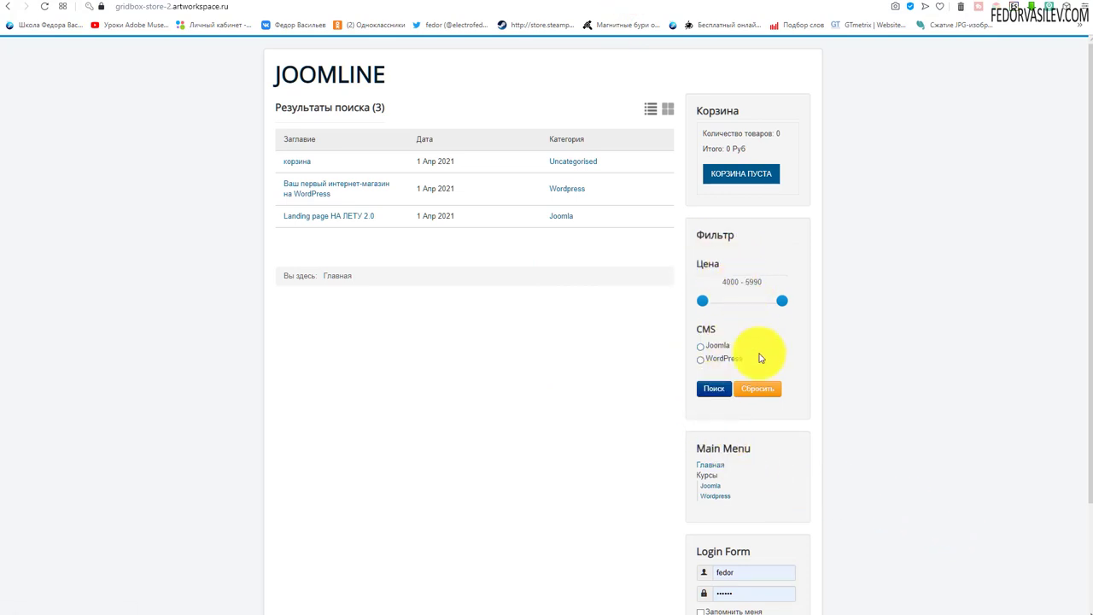
- Copy the gsearch=1 parameter from the address of the filter's search results page
left_click(210, 6)
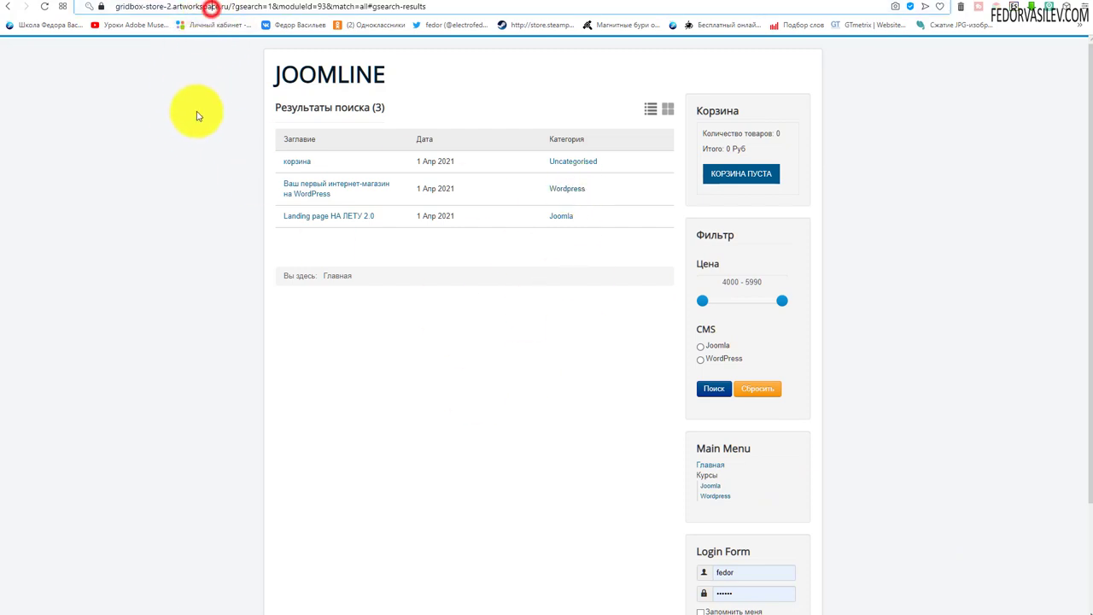
left_click(446, 7)
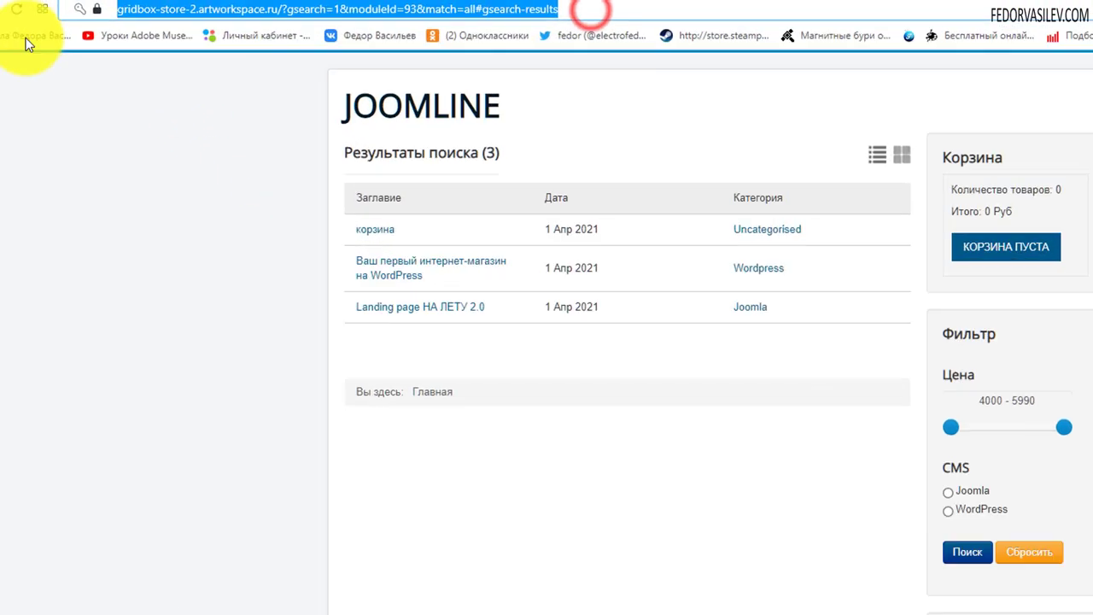
left_click(264, 8)
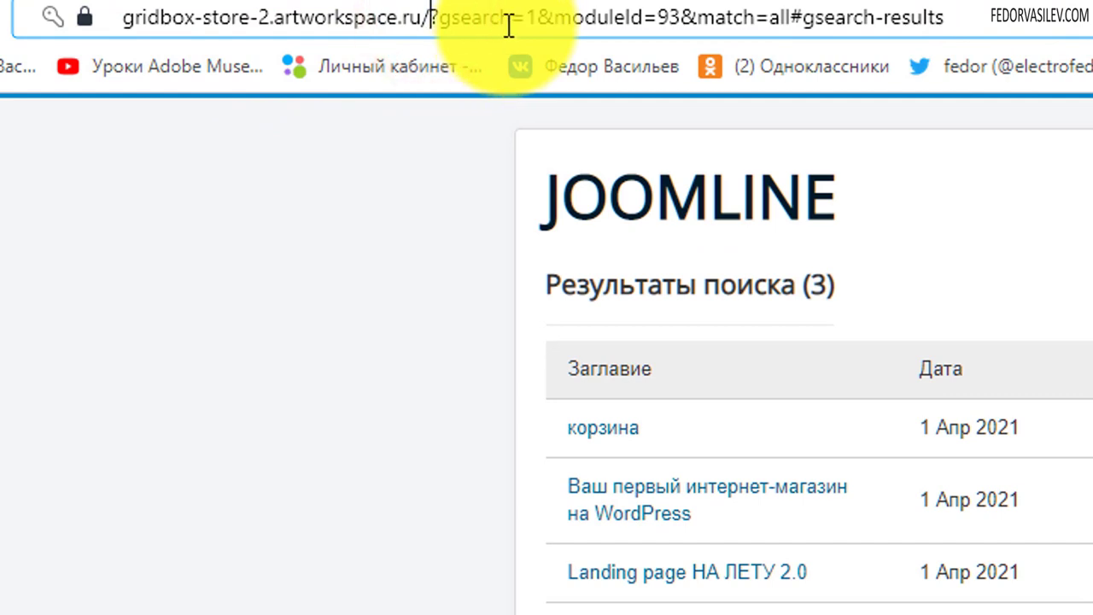
left_click_drag(536, 18, 440, 17)
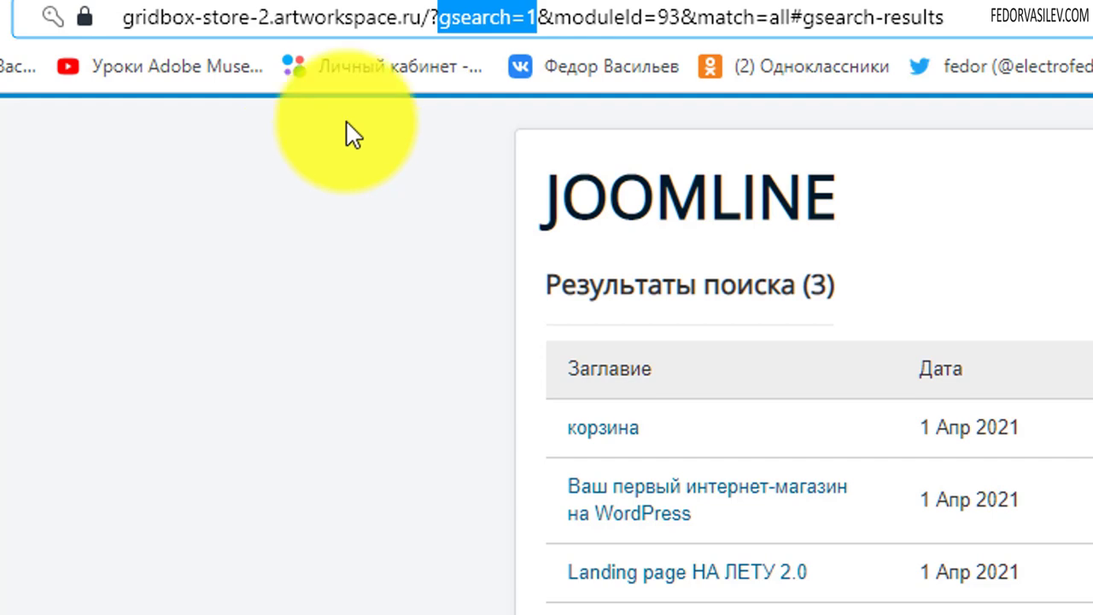
right_click(478, 17)
left_click(547, 146)
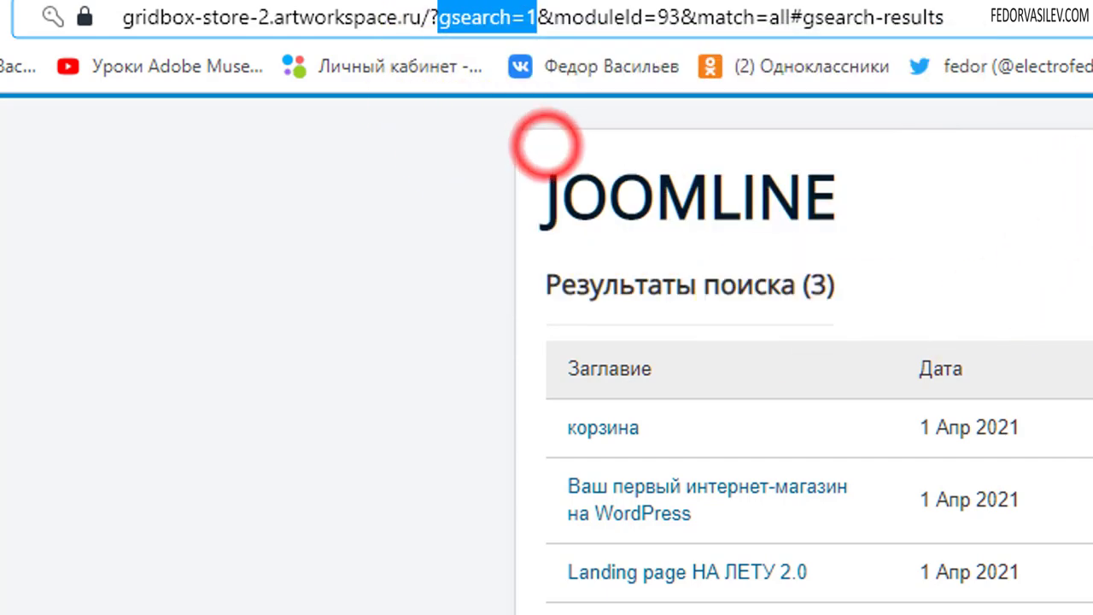
- Add gsearch=1 on a new line of the JL No Doubles stop words, enable the plugin again and save
key("ctrl+Tab")
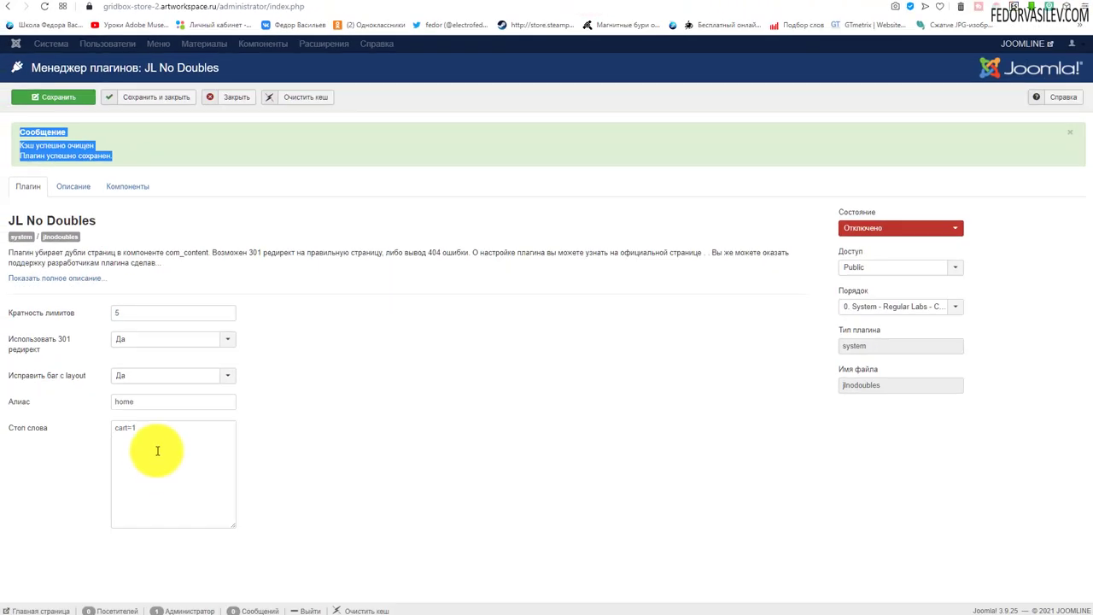
left_click(166, 432)
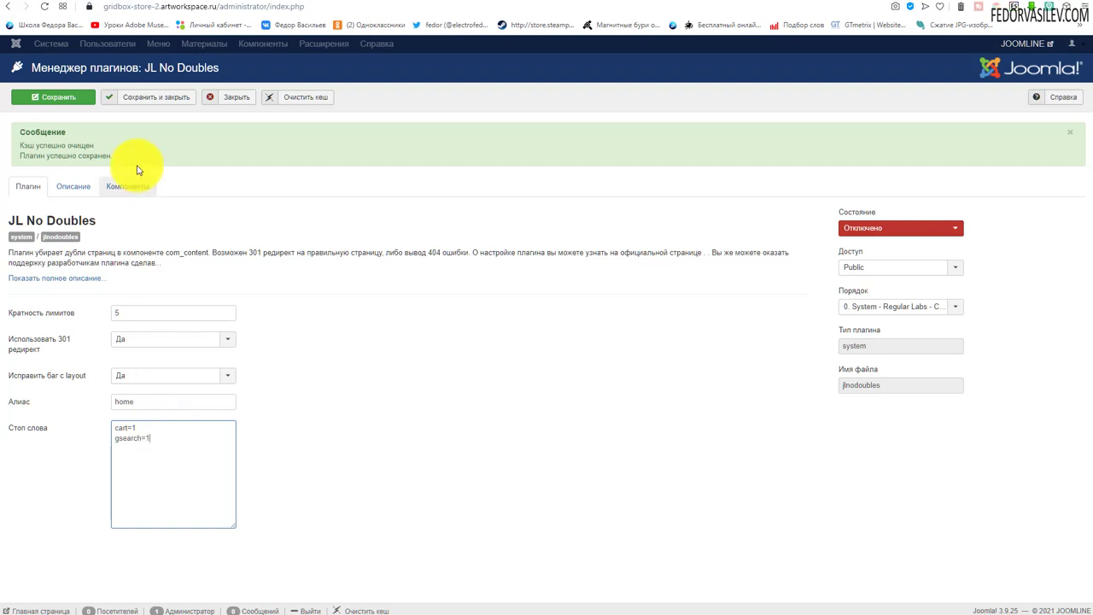
left_click(905, 226)
left_click(878, 245)
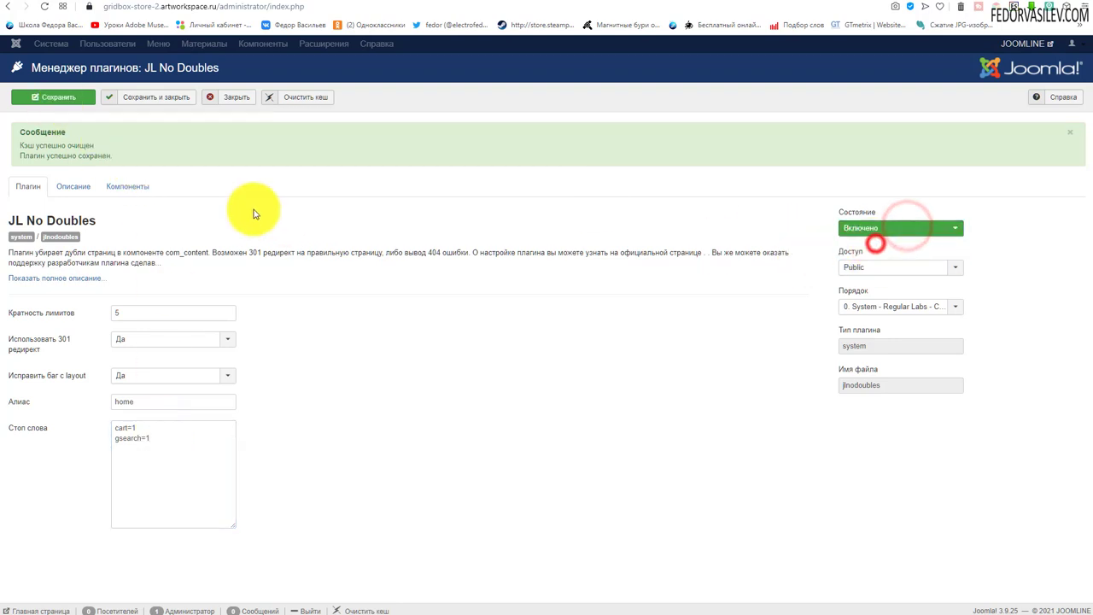
left_click(58, 97)
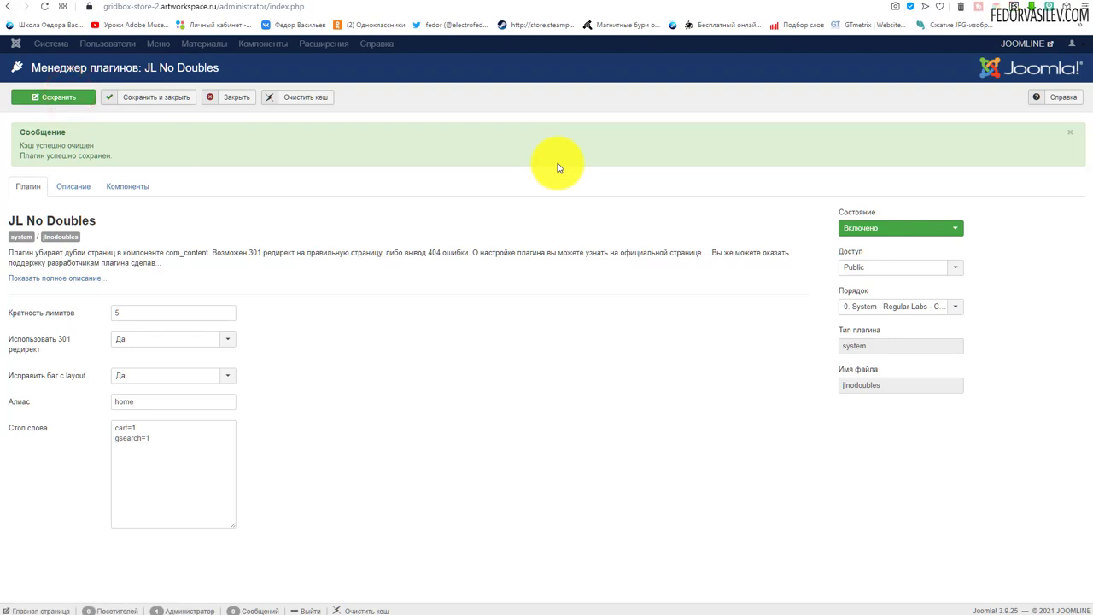
- Return to the store's home page, choose Joomla in the CMS filter and reload the page
left_click(630, 2)
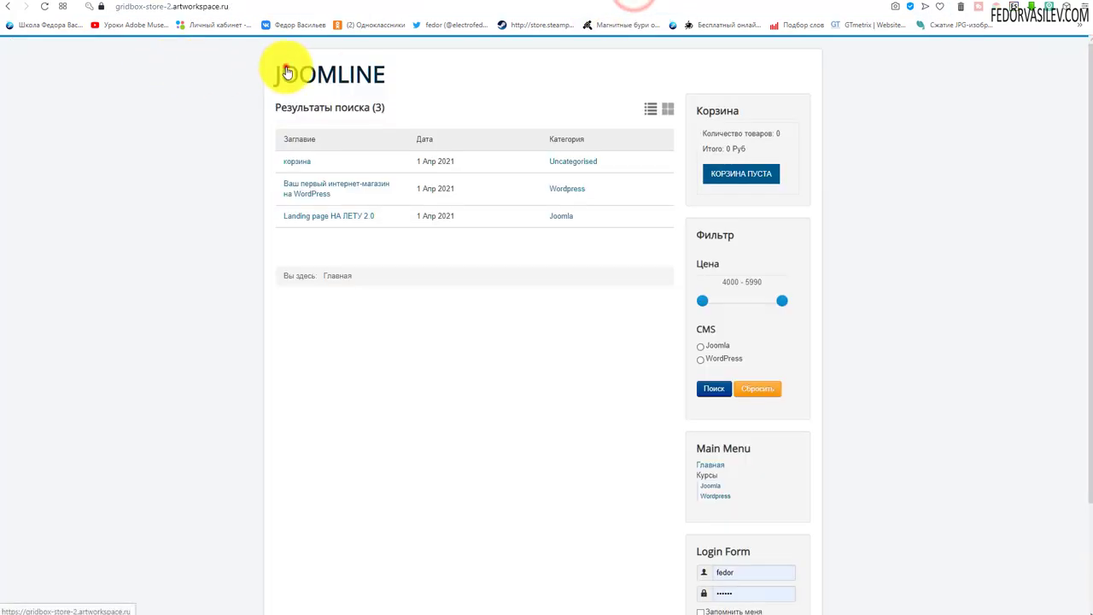
left_click(289, 72)
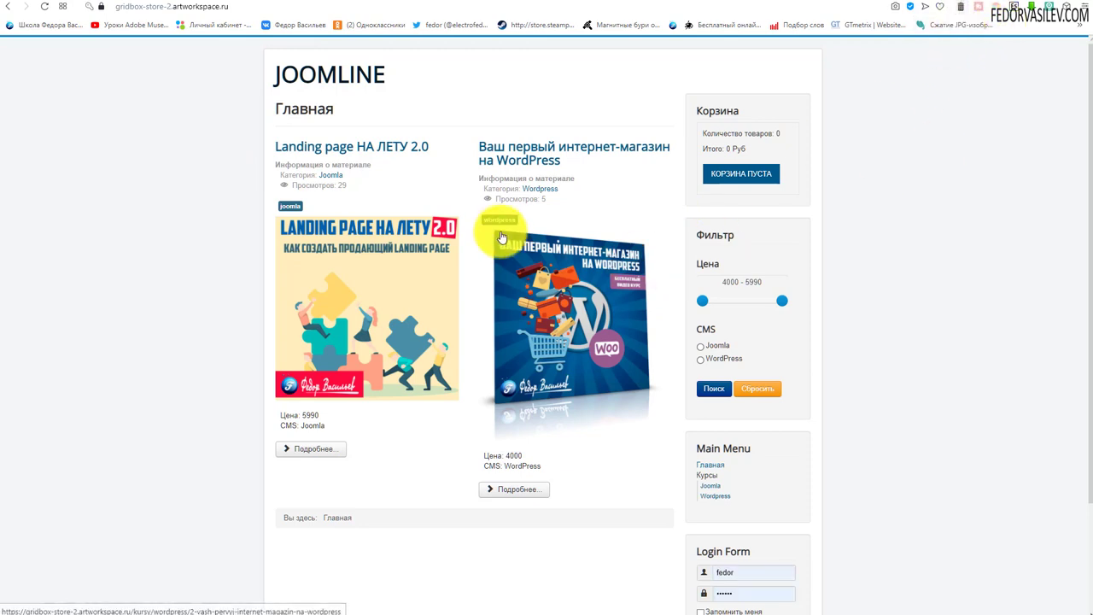
left_click(698, 346)
scroll(664, 359, "down", 2)
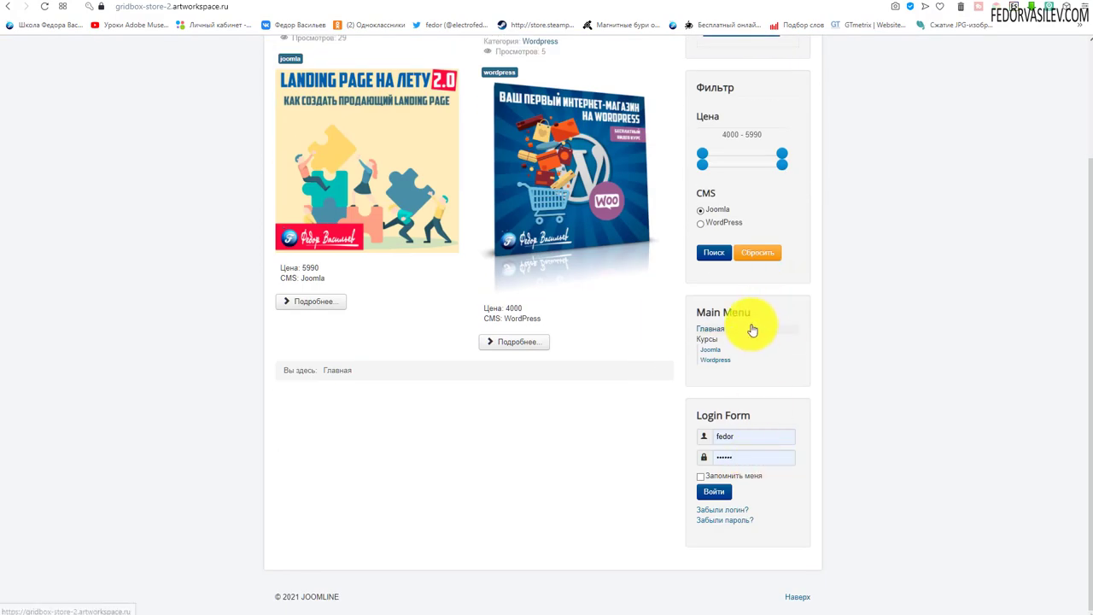
scroll(753, 331, "up", 2)
left_click(45, 8)
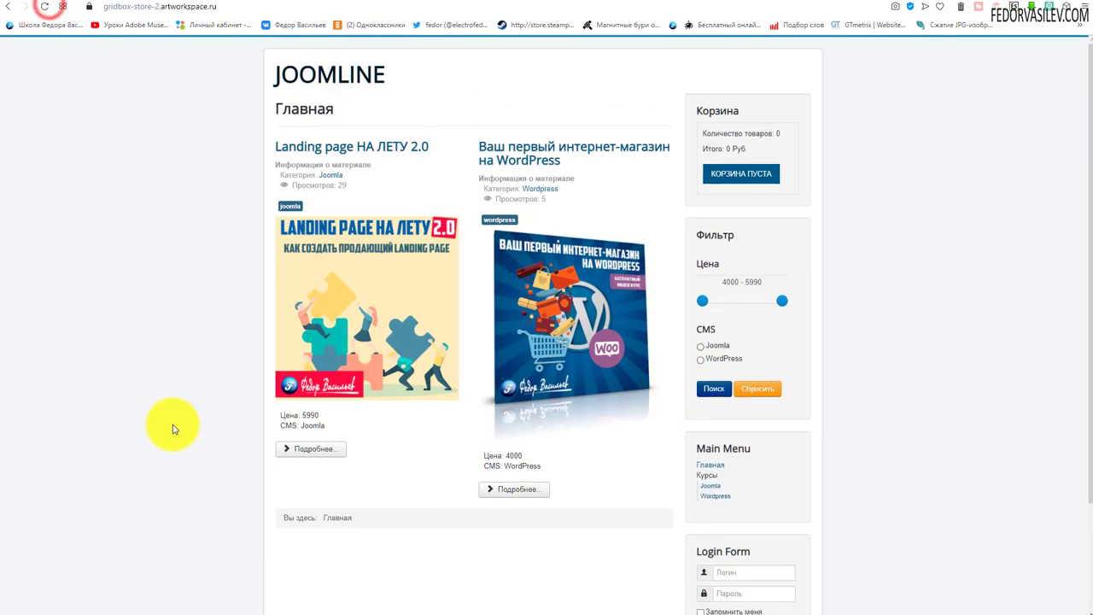
- Test the filter's results pages by searching with CMS set to WordPress and again with Joomla
left_click(700, 347)
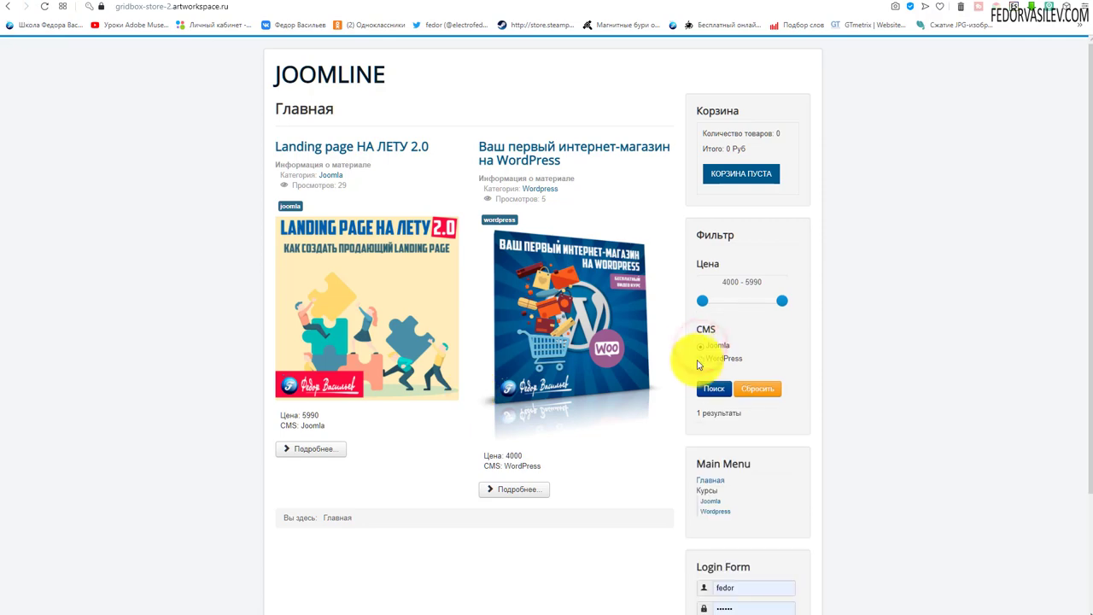
left_click(701, 369)
scroll(732, 416, "down", 1)
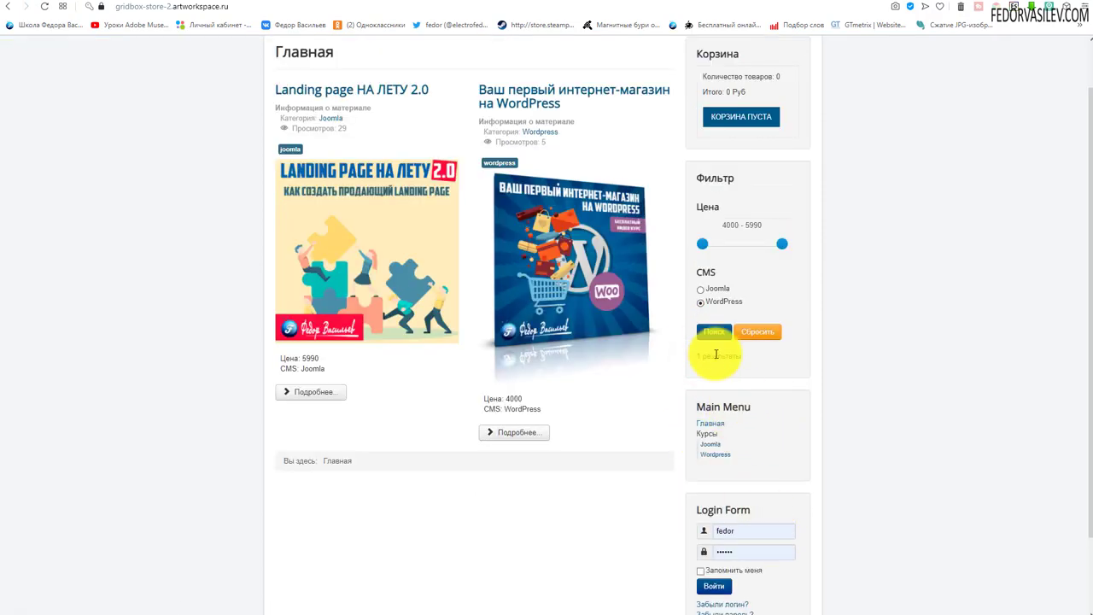
left_click(713, 333)
scroll(363, 371, "up", 1)
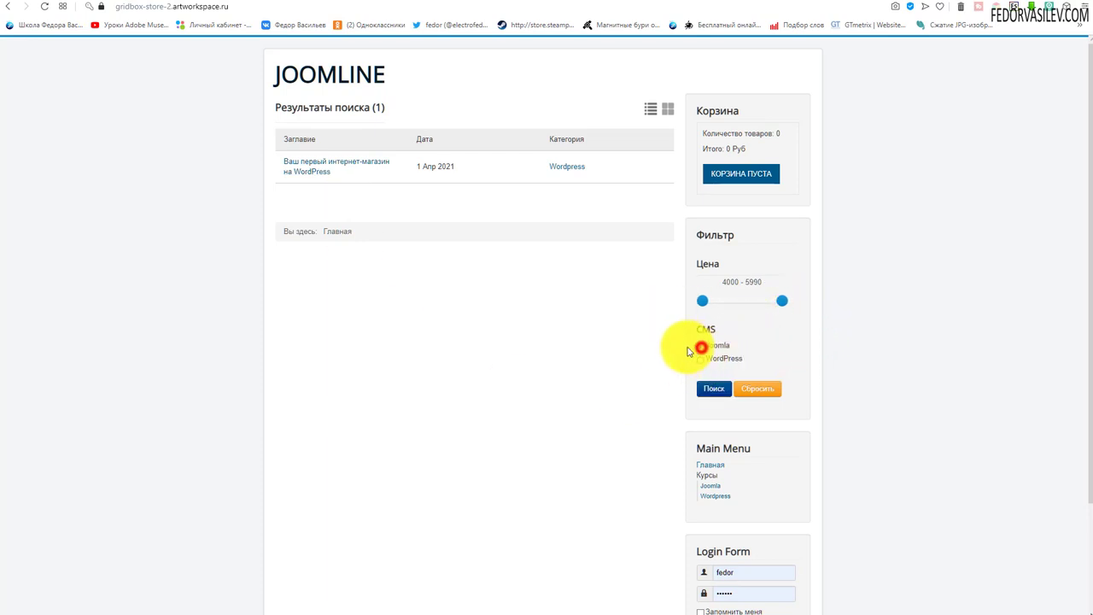
left_click(701, 345)
left_click(714, 387)
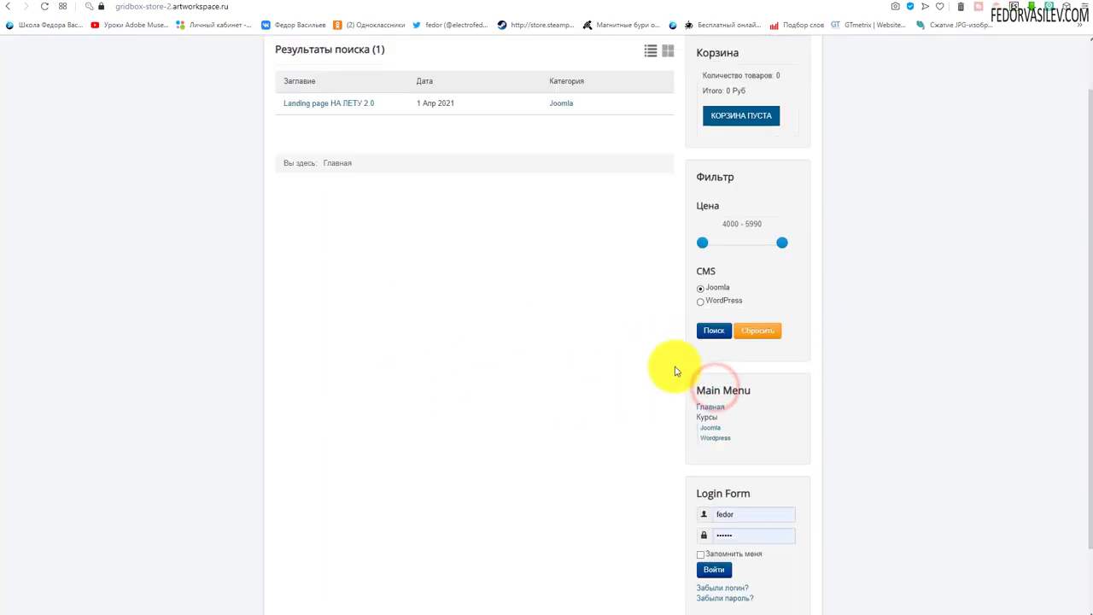
- Return to the store's home page and install the plg_like.zip plugin package in the Joomla extension manager
scroll(659, 351, "up", 1)
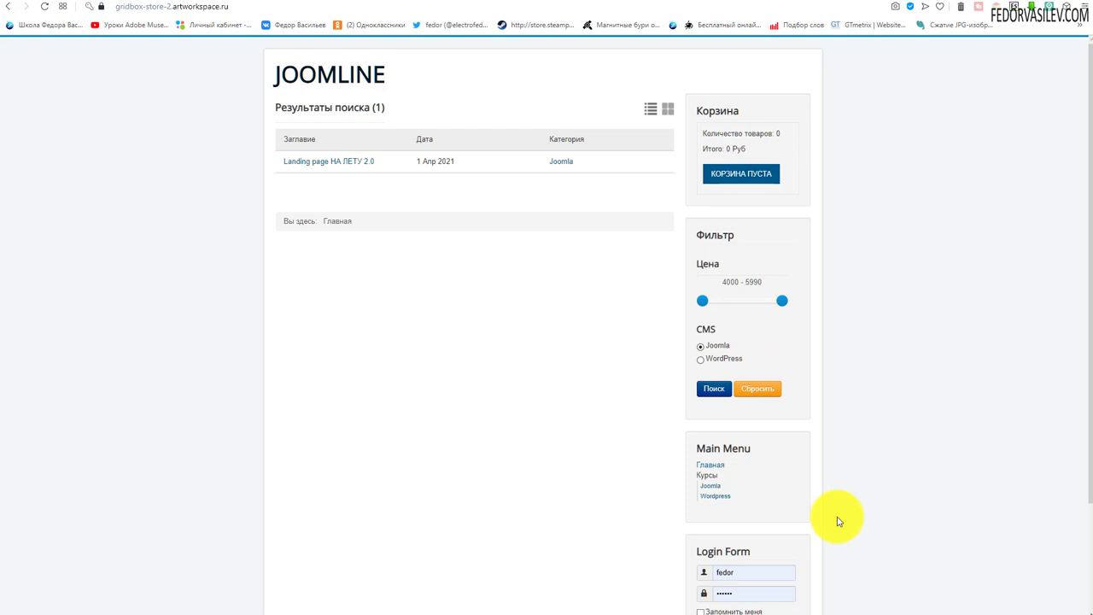
left_click(355, 83)
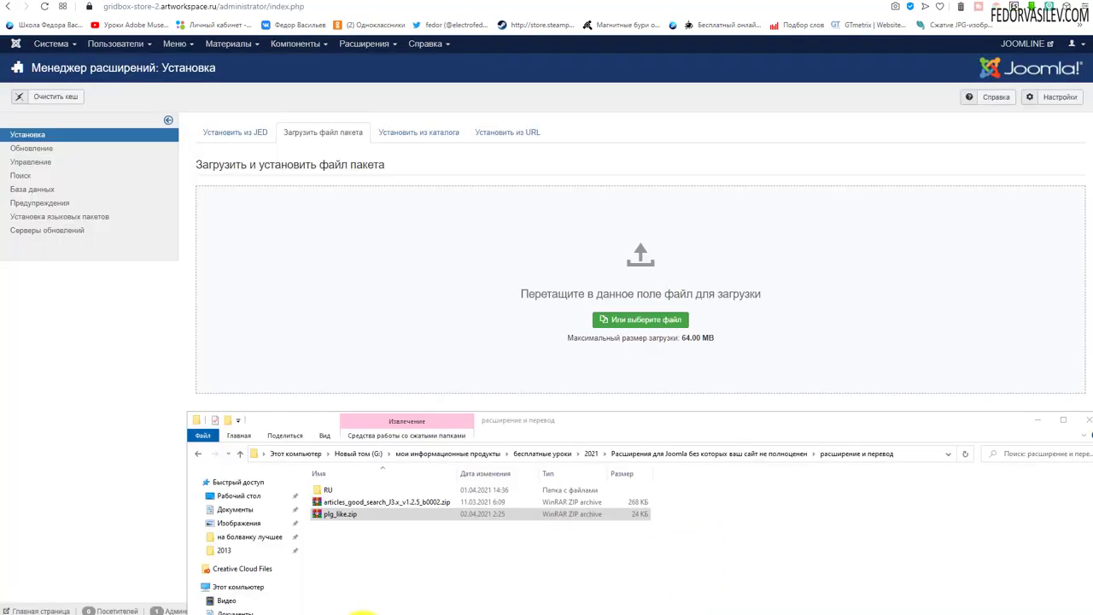
left_click(336, 517)
left_click_drag(342, 519, 331, 218)
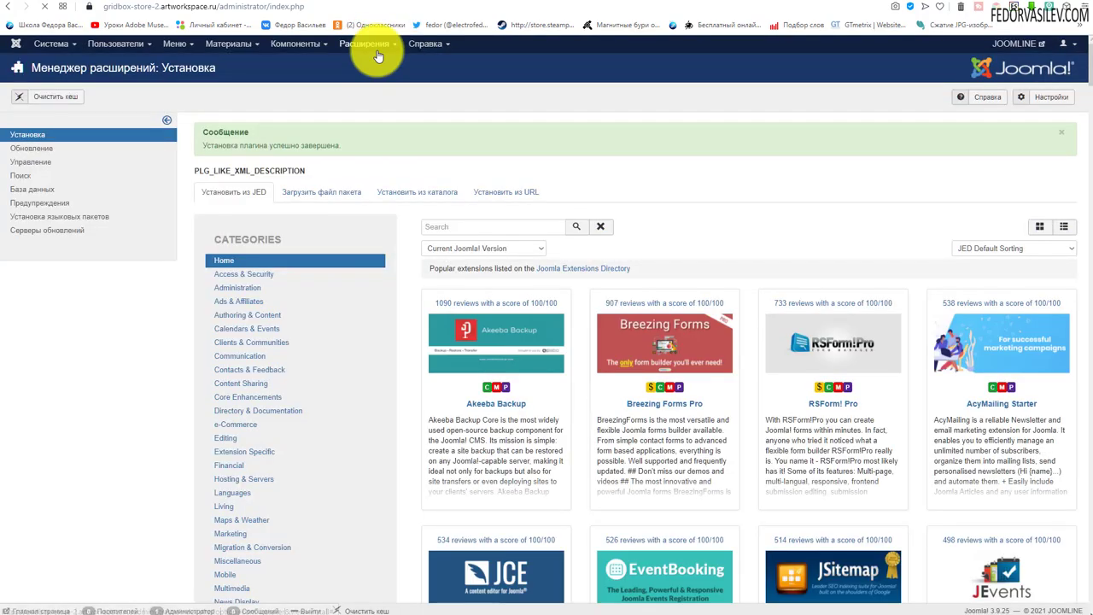
- Set the rating to shown in the global article settings of the article manager, save and close
left_click(374, 49)
mouse_move(374, 63)
left_click(225, 44)
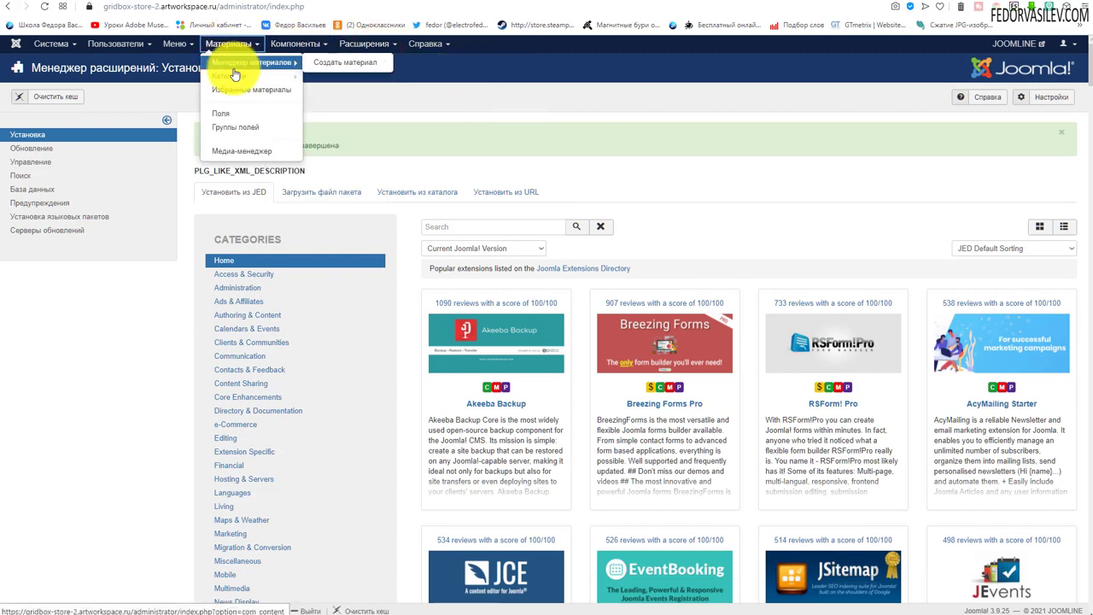
left_click(236, 65)
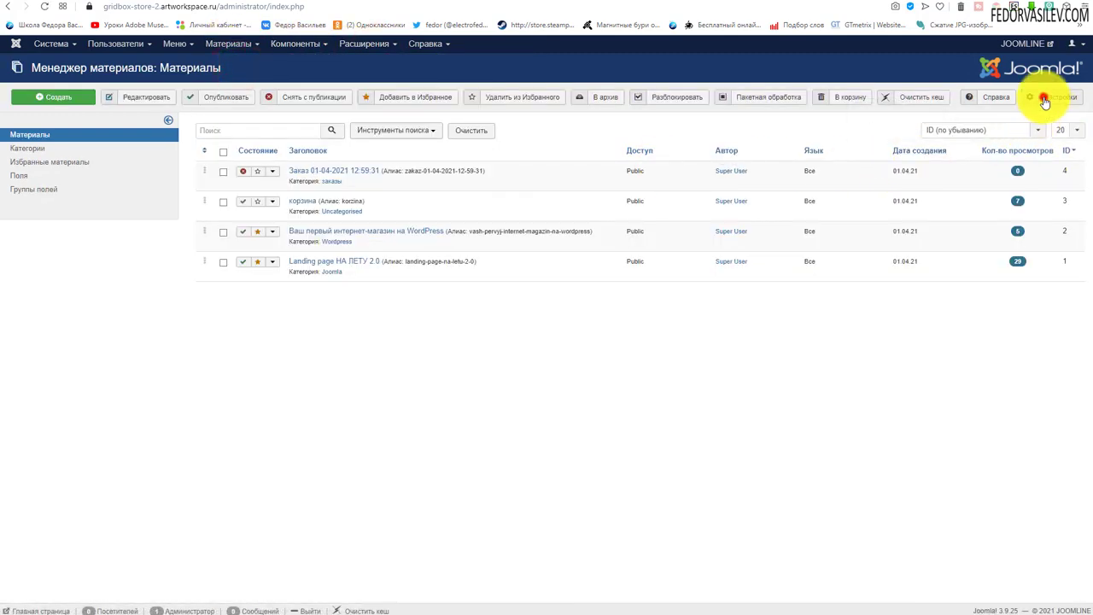
left_click(1046, 96)
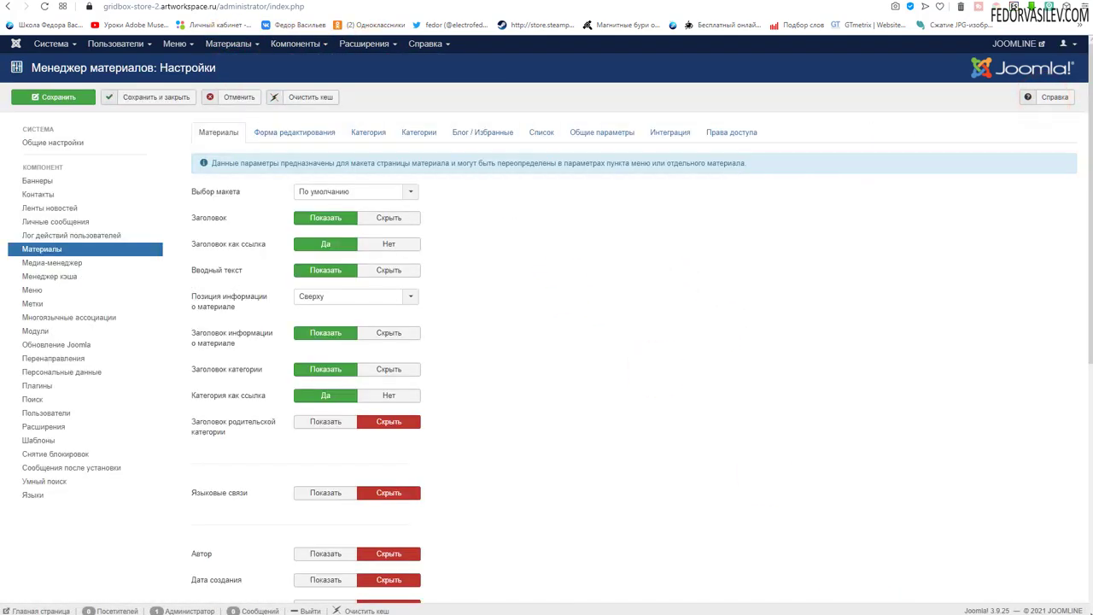
scroll(654, 249, "down", 3)
scroll(654, 249, "down", 1)
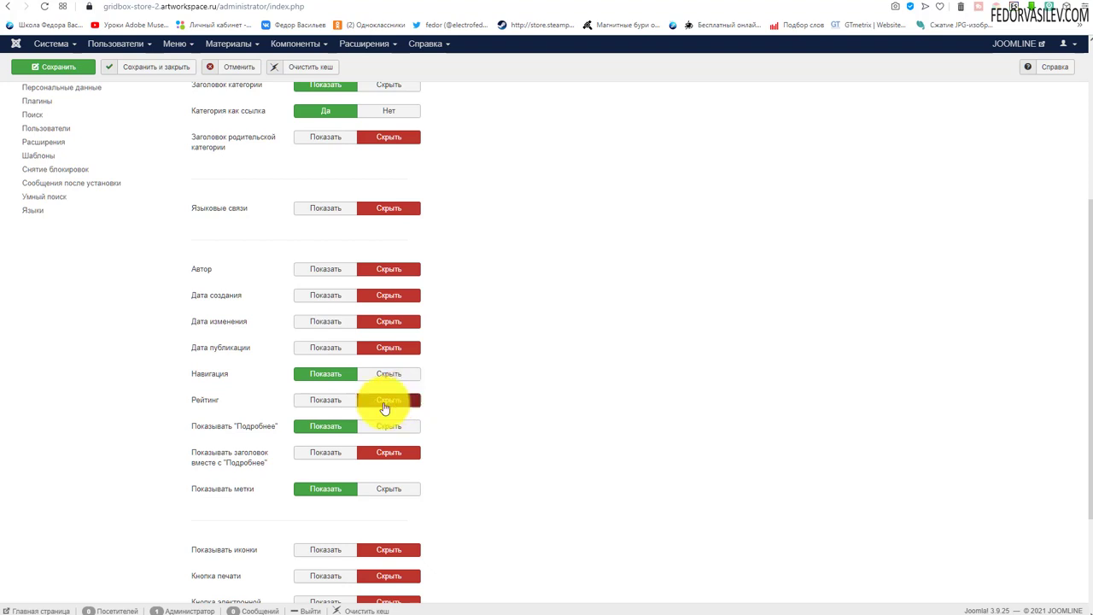
left_click(328, 403)
left_click(171, 72)
- Enable the Content - Like plugin, look through its settings and close them
left_click(364, 43)
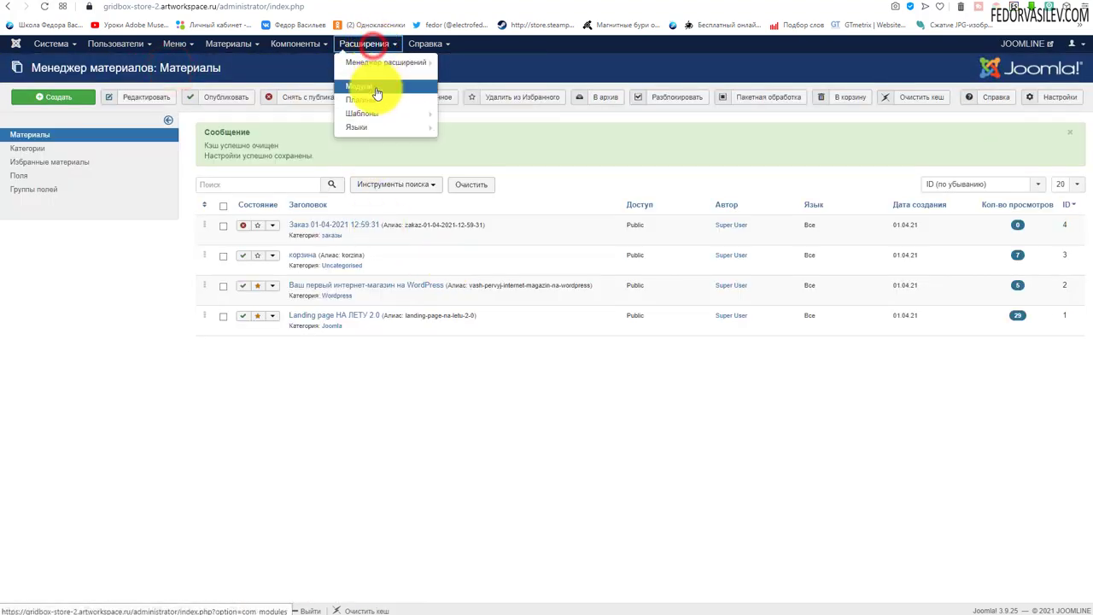
left_click(373, 100)
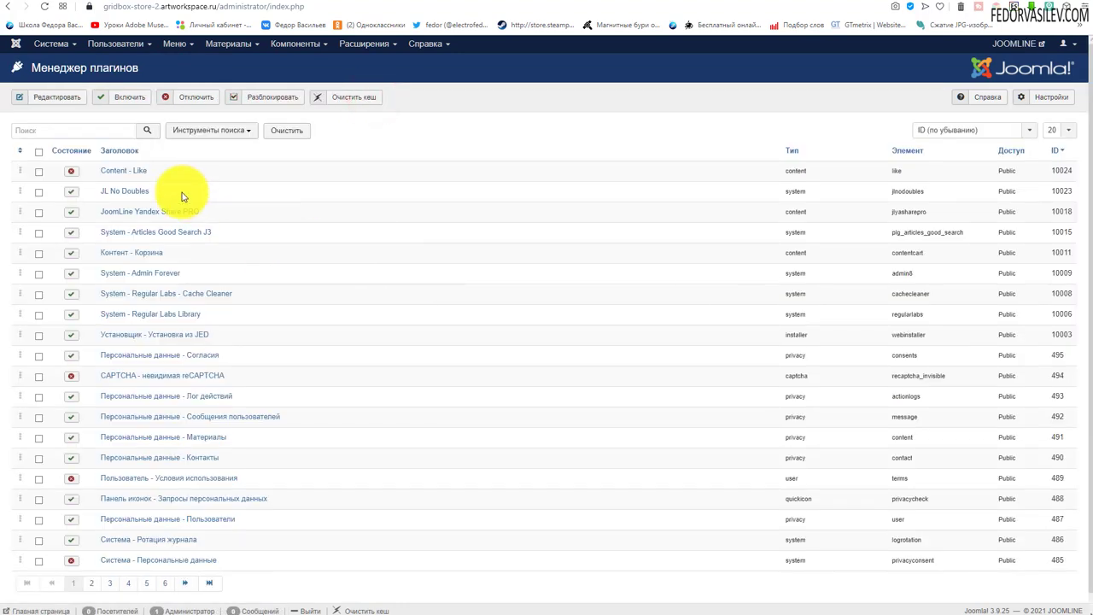
left_click(71, 171)
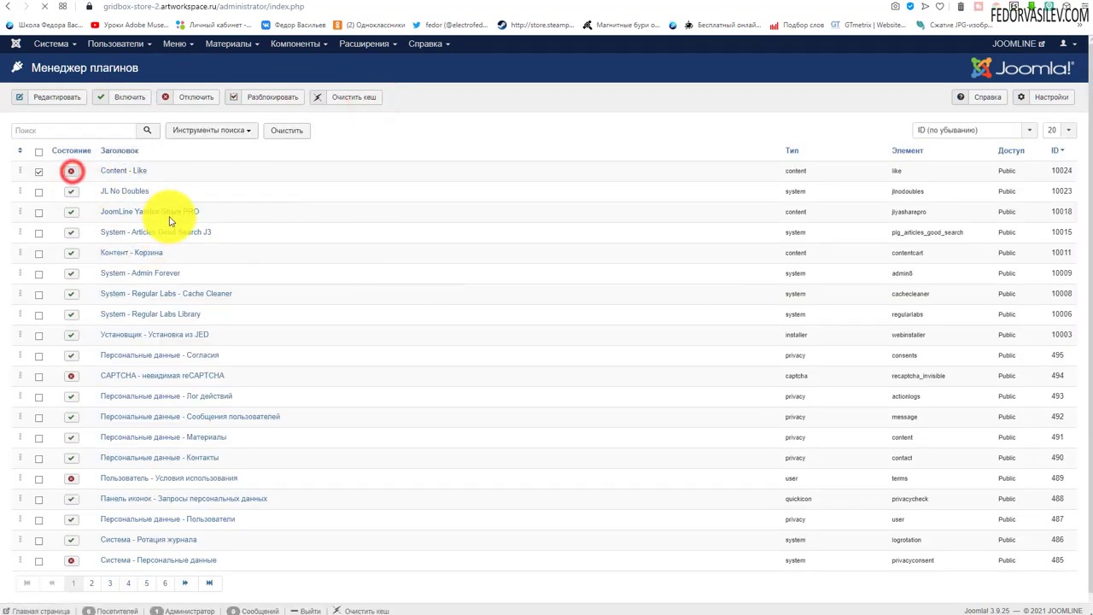
left_click(117, 226)
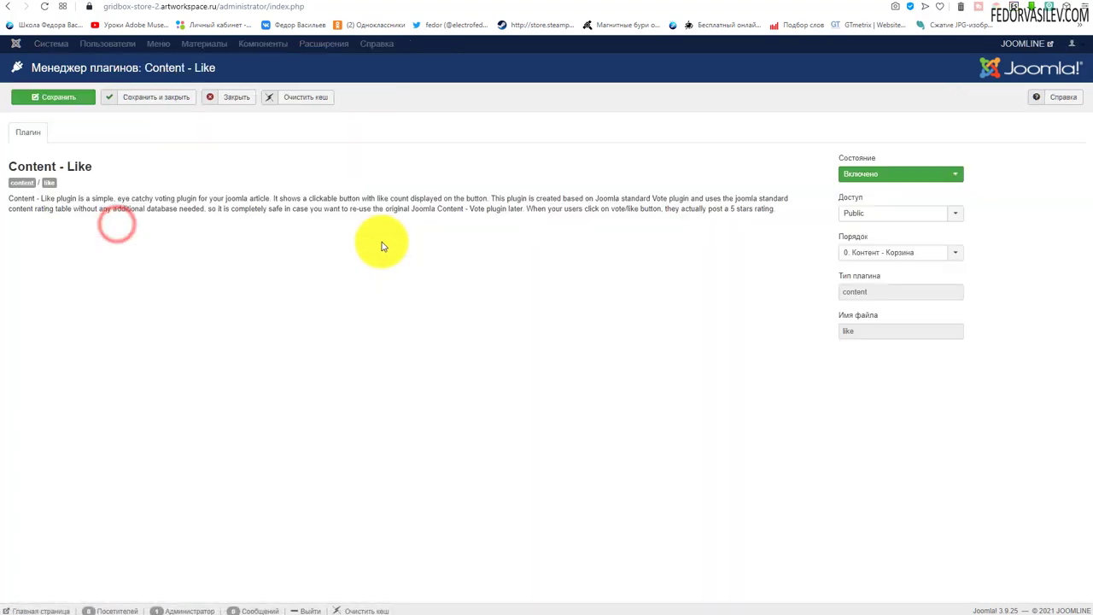
left_click(238, 96)
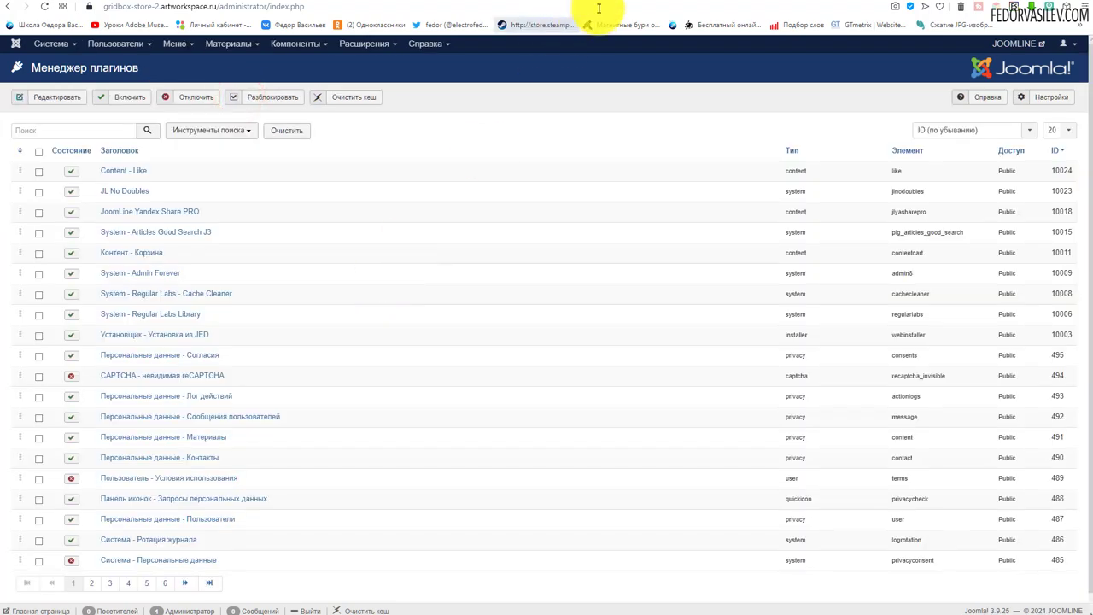
- Open the Landing page НА ЛЕТУ 2.0 course from the store's home page and test its like button twice
left_click(611, 3)
left_click(359, 70)
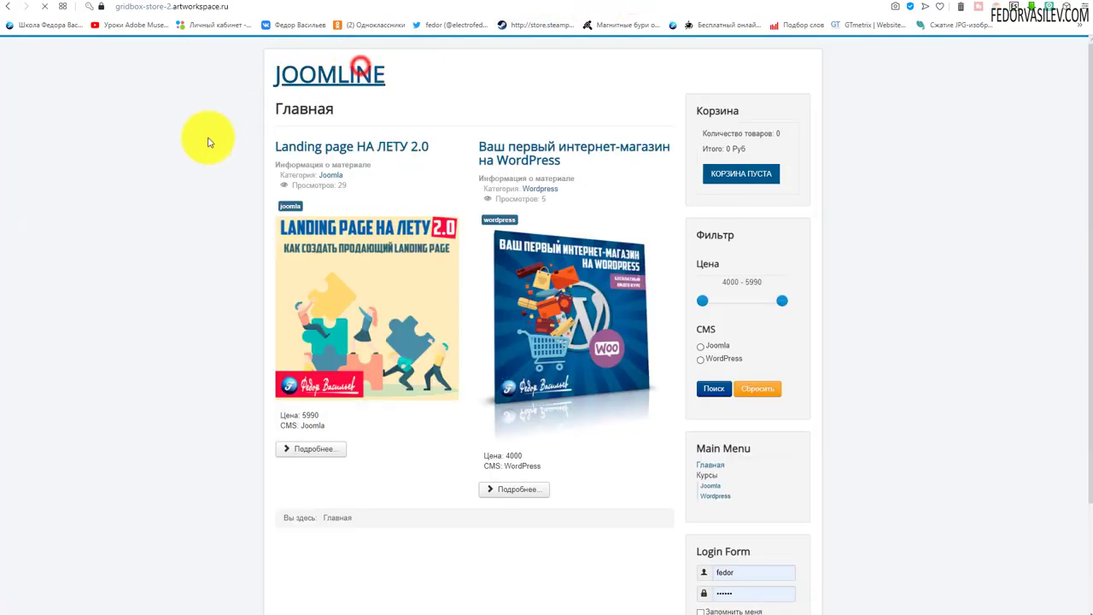
left_click(346, 363)
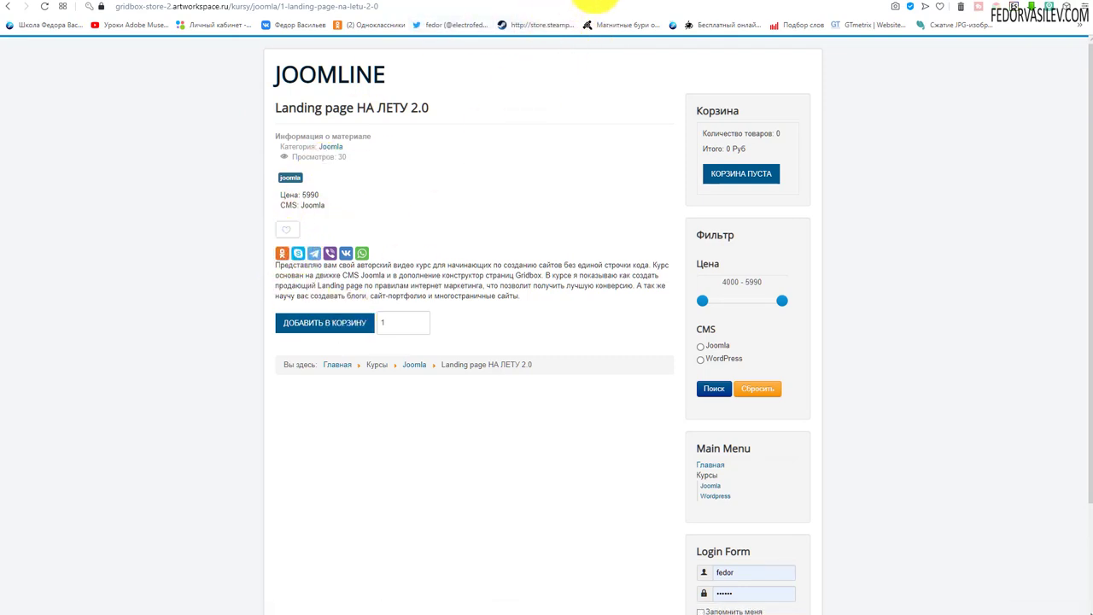
left_click(598, 5)
left_click(623, 5)
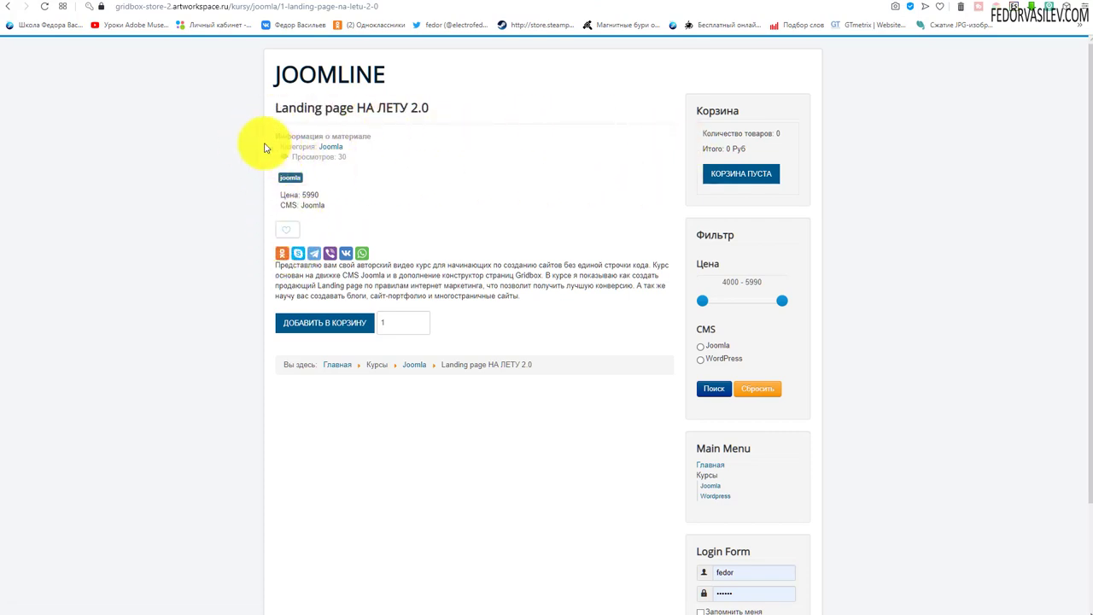
left_click(286, 234)
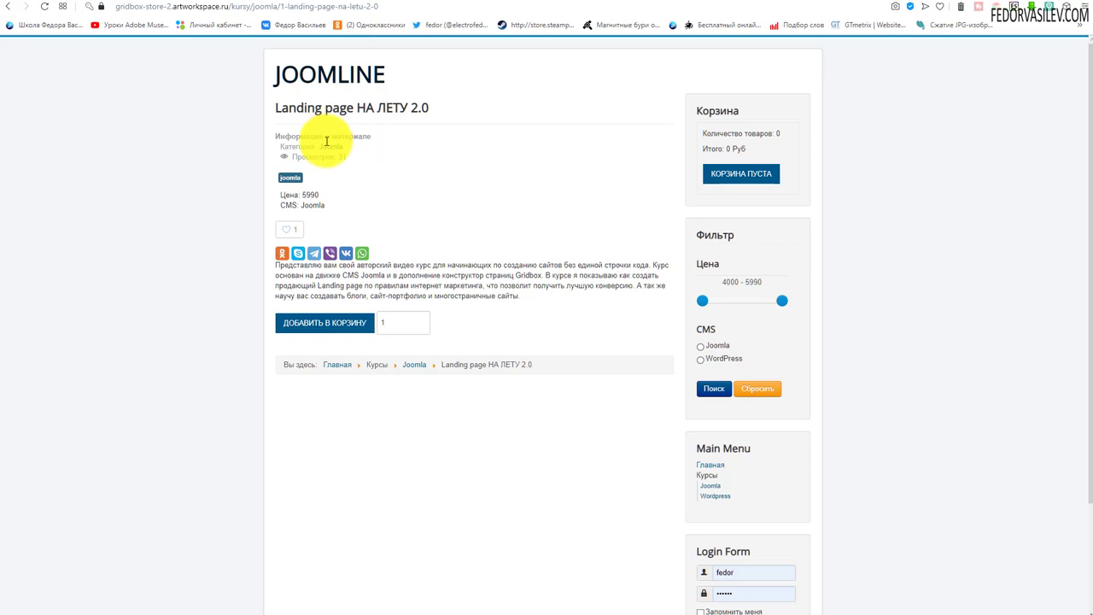
left_click(285, 229)
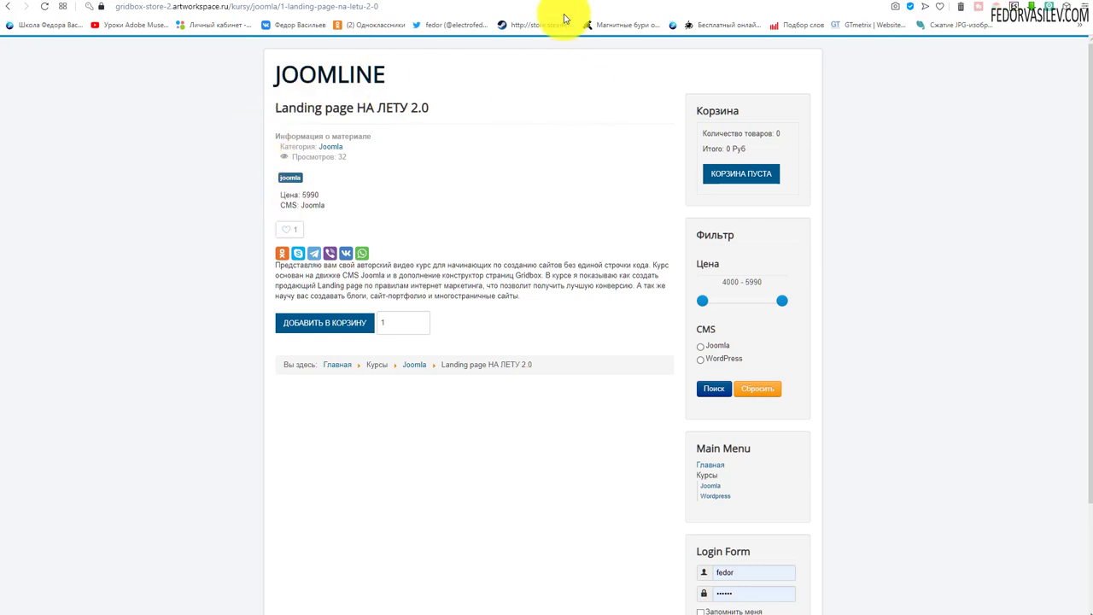
- Check the course page's address and disable the JL No Doubles plugin
left_click(608, 3)
left_click(589, 4)
left_click(372, 9)
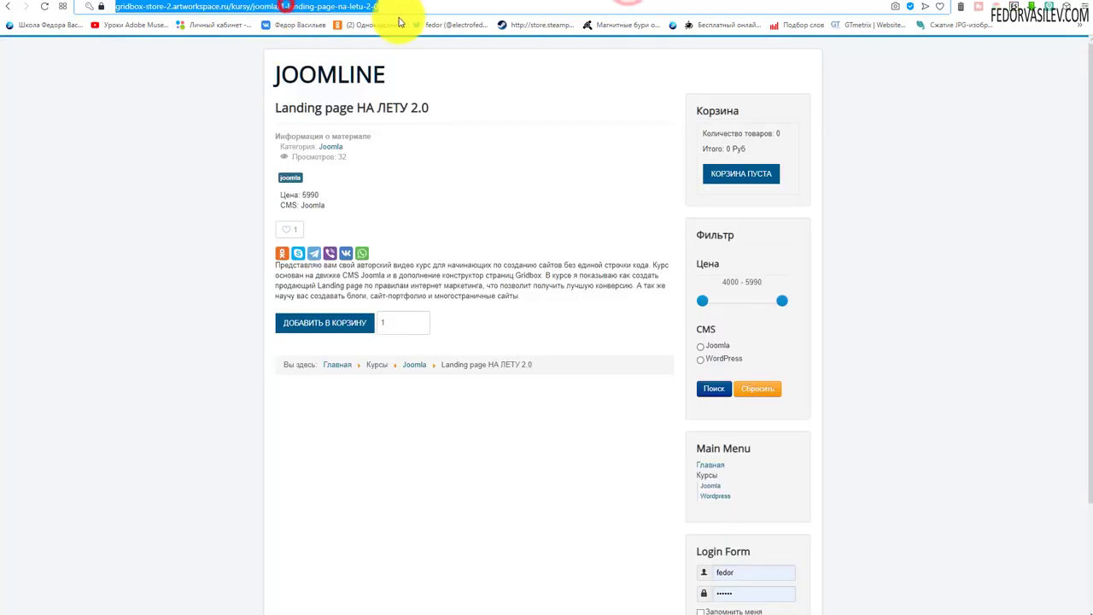
left_click(598, 6)
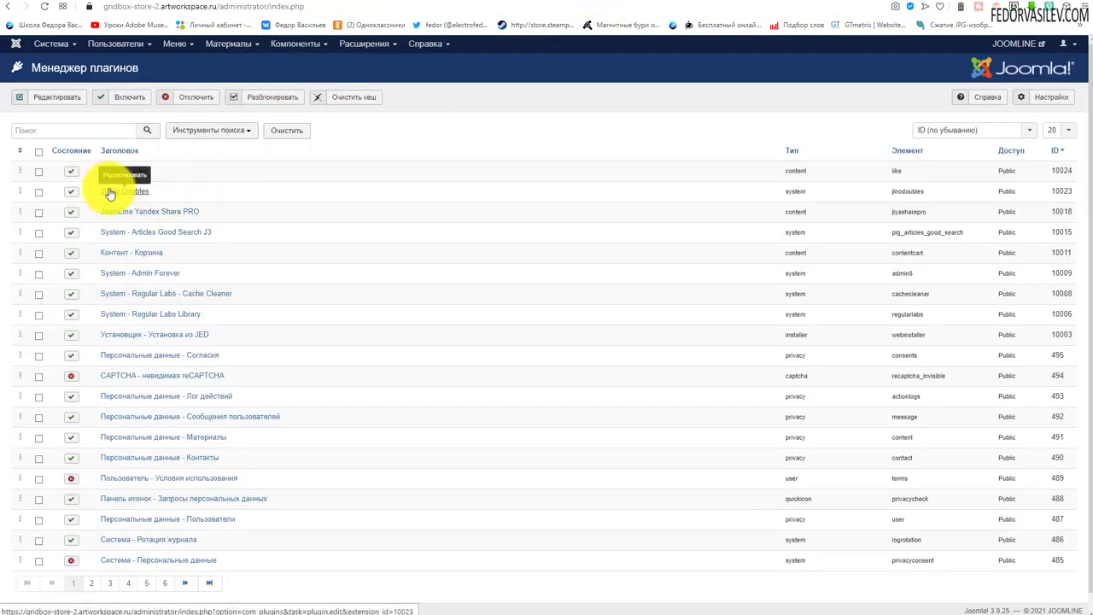
left_click(74, 191)
- Reload the Landing page НА ЛЕТУ 2.0 course page, test the like button again and highlight the rating message
left_click(615, 7)
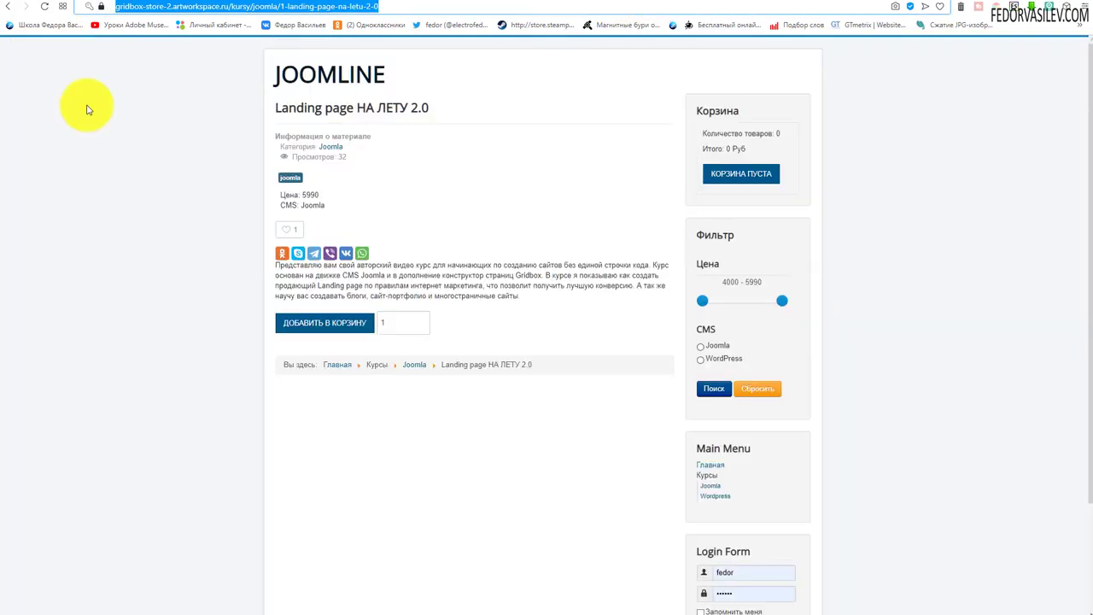
left_click(44, 7)
left_click(288, 229)
left_click_drag(386, 116, 278, 114)
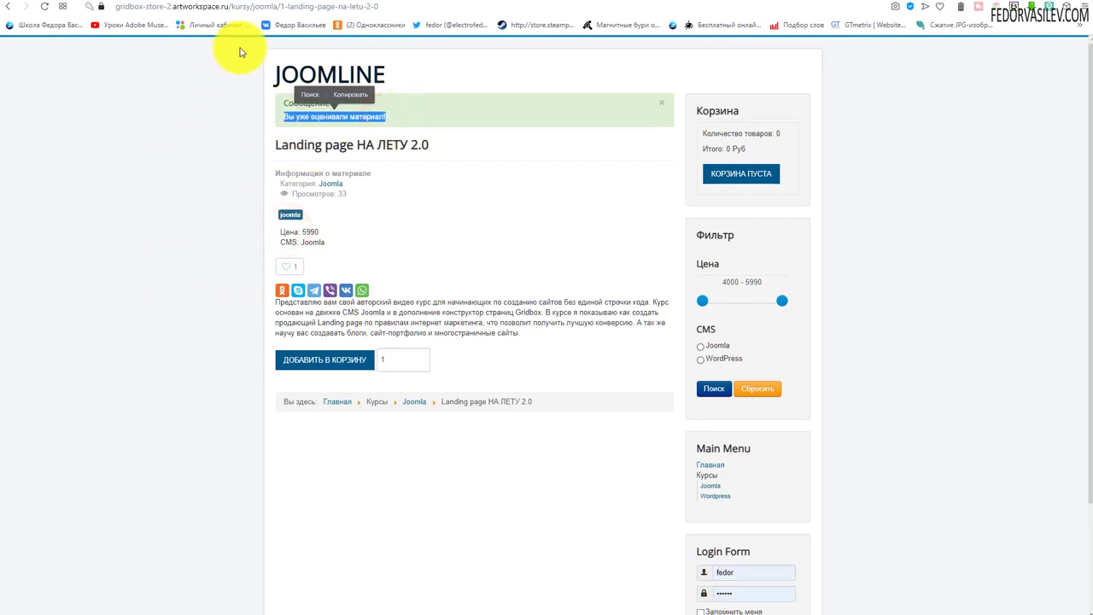
- Copy the hitcount=0 parameter from the end of the liked course page's address
left_click(305, 11)
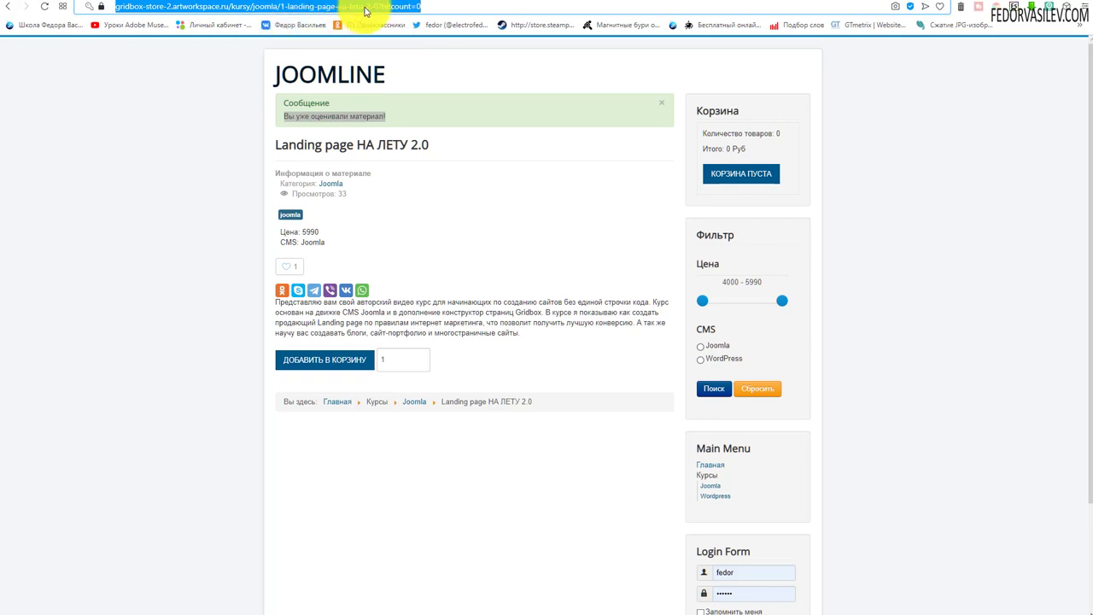
left_click(428, 9)
left_click_drag(424, 8, 376, 7)
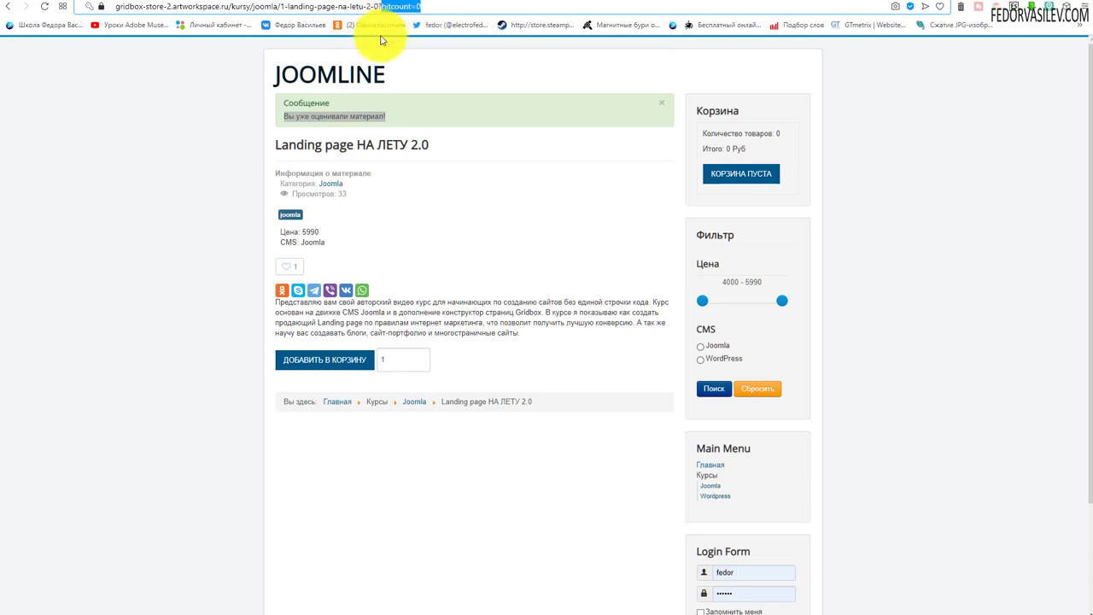
right_click(397, 14)
left_click(415, 49)
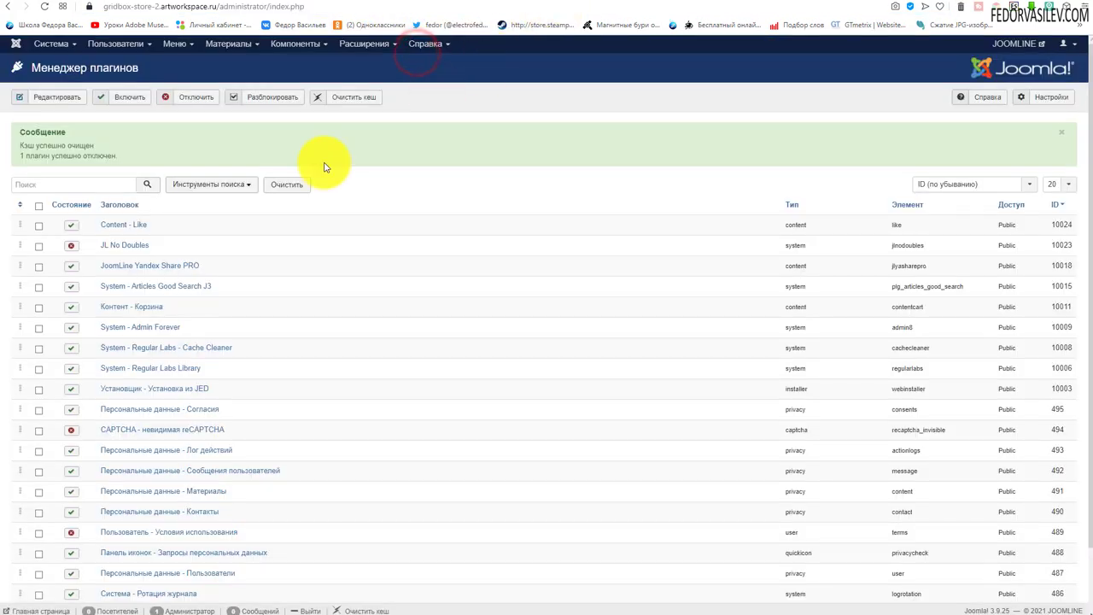
- Add hitcount=0 on a new line of the JL No Doubles stop words, enable the plugin, save and close
left_click(106, 245)
left_click(162, 385)
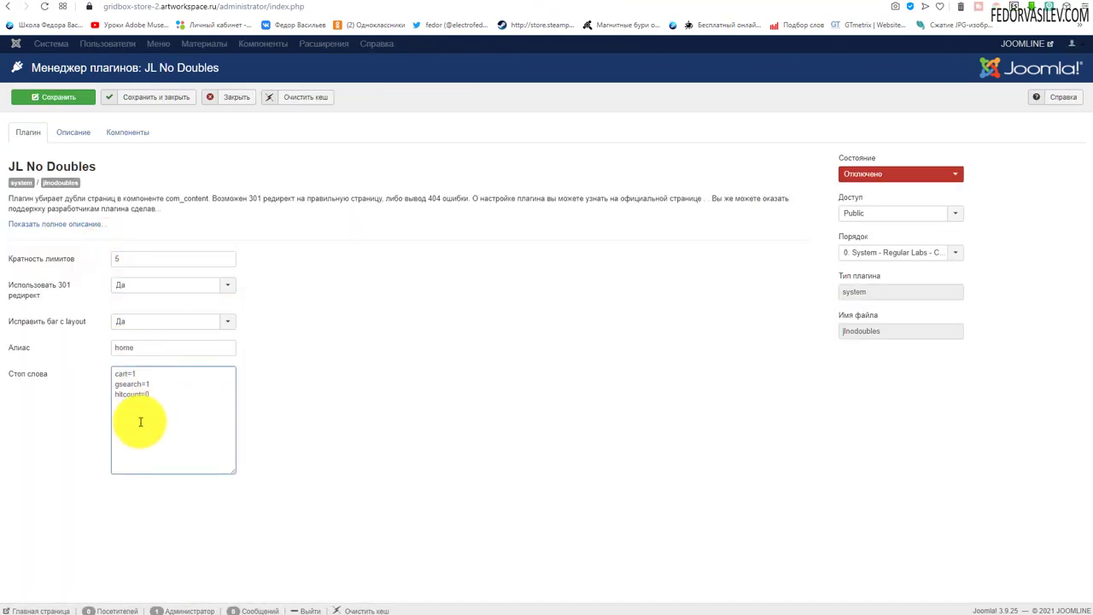
left_click(909, 176)
left_click(905, 188)
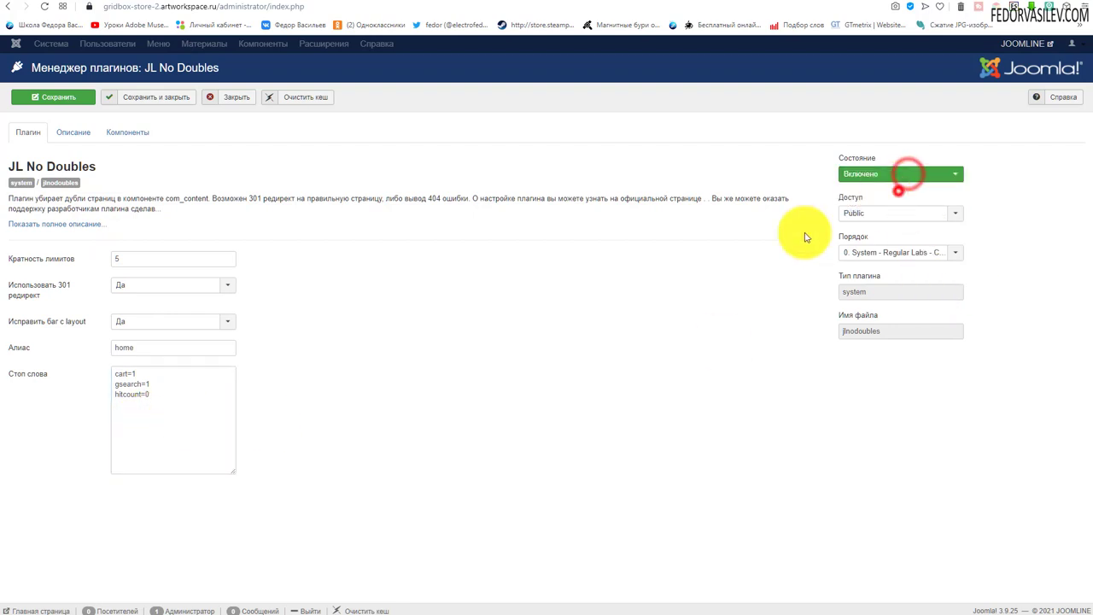
left_click(156, 96)
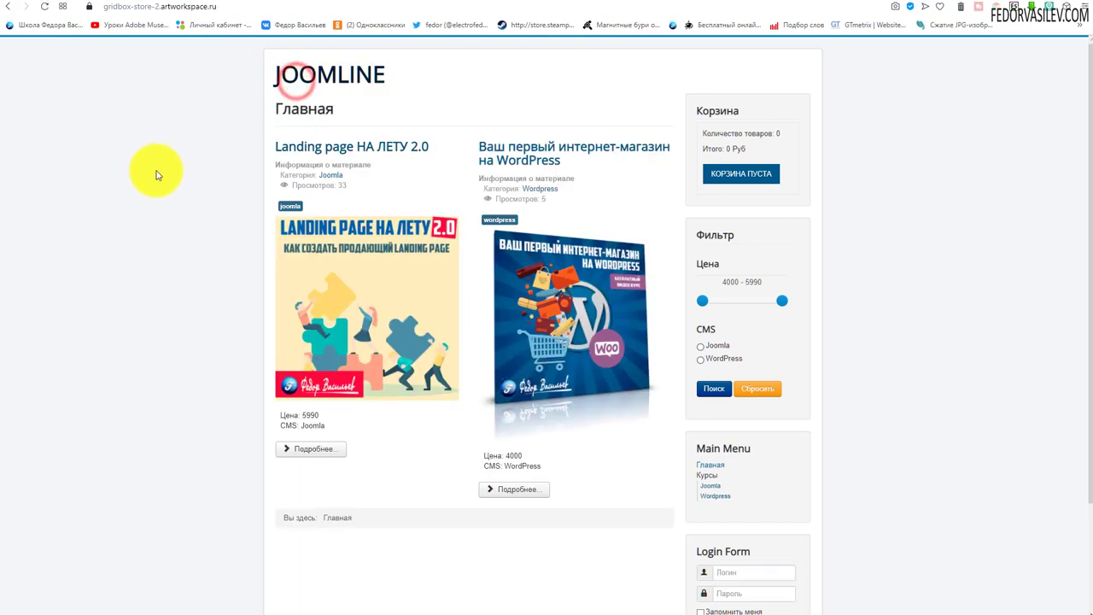
- Open the WordPress online store course from the home page, test its like button twice and check the rating message and page address
left_click(508, 299)
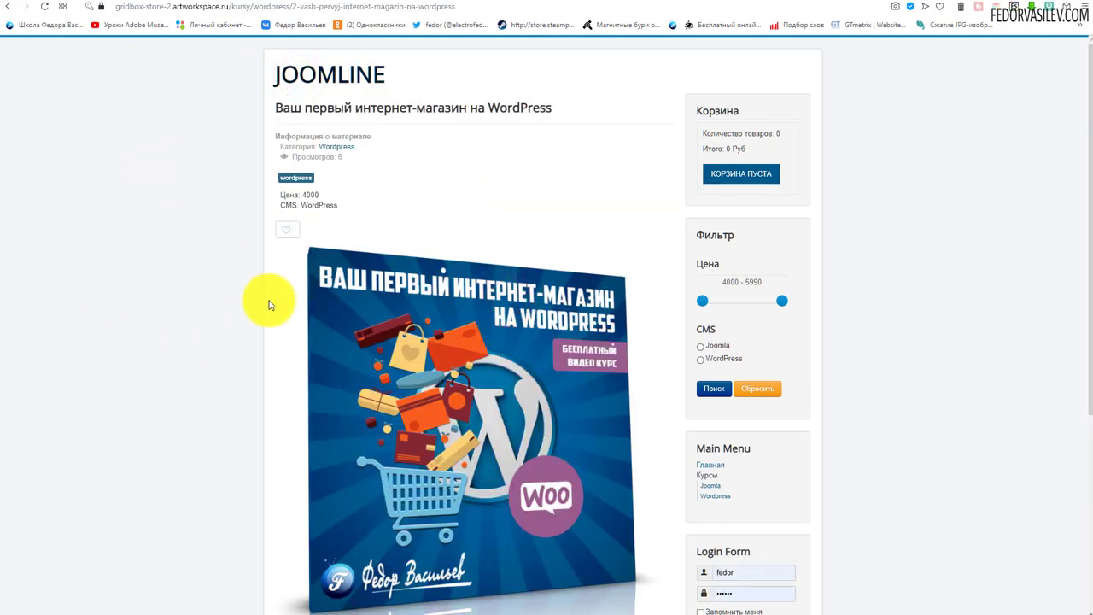
left_click(286, 229)
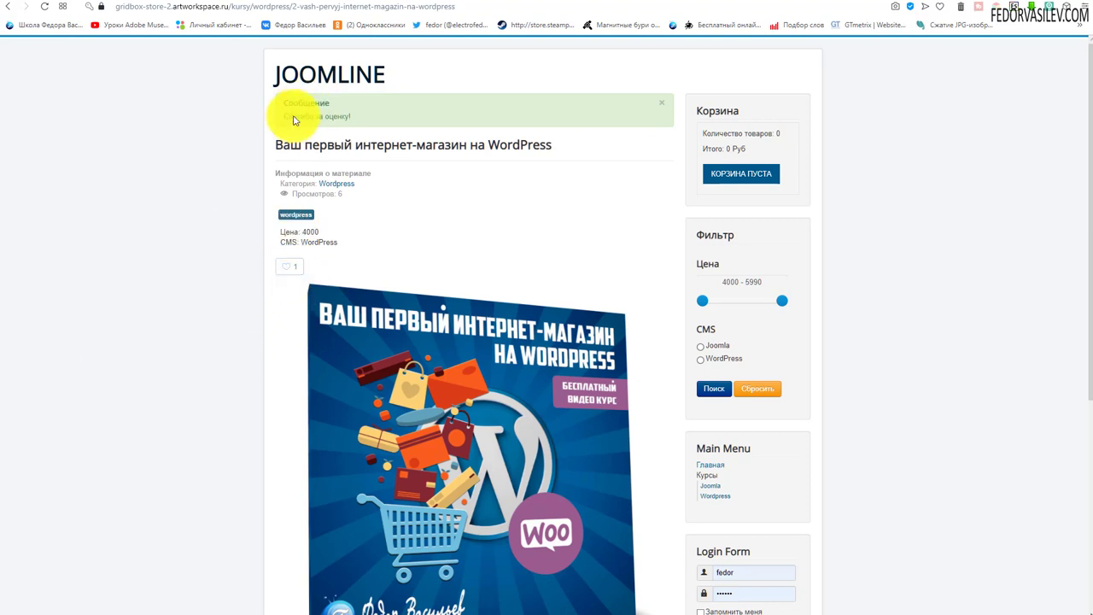
left_click(427, 202)
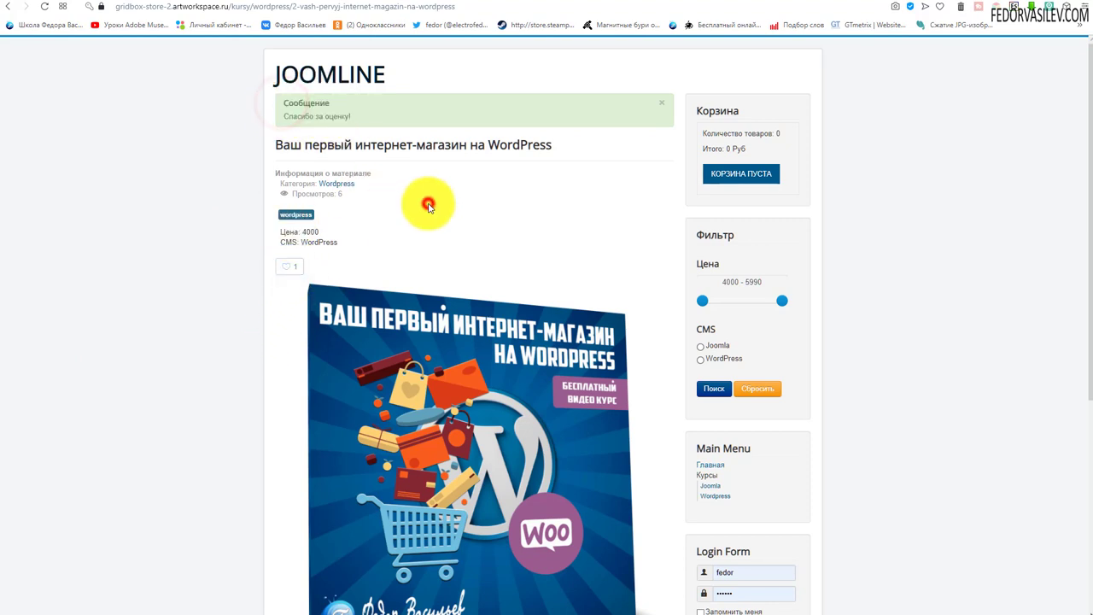
left_click(289, 266)
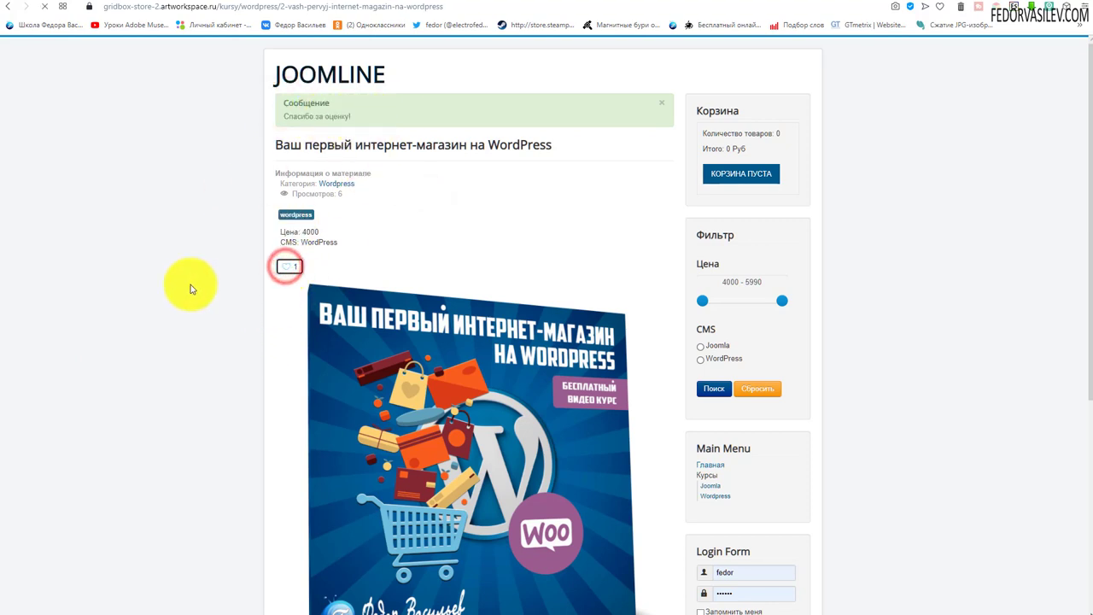
left_click_drag(394, 115, 283, 117)
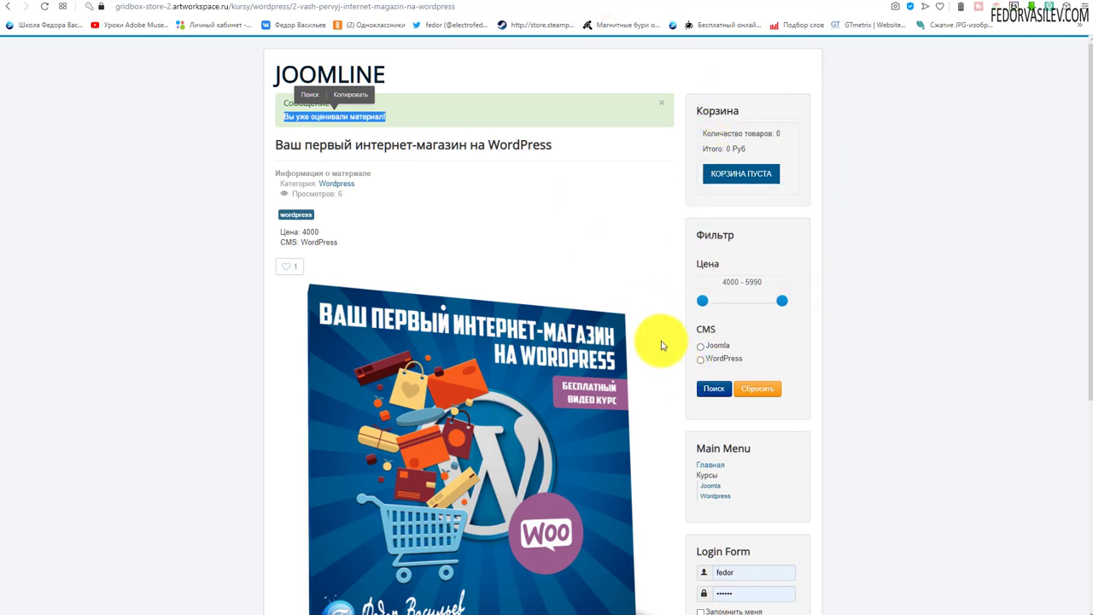
left_click(304, 12)
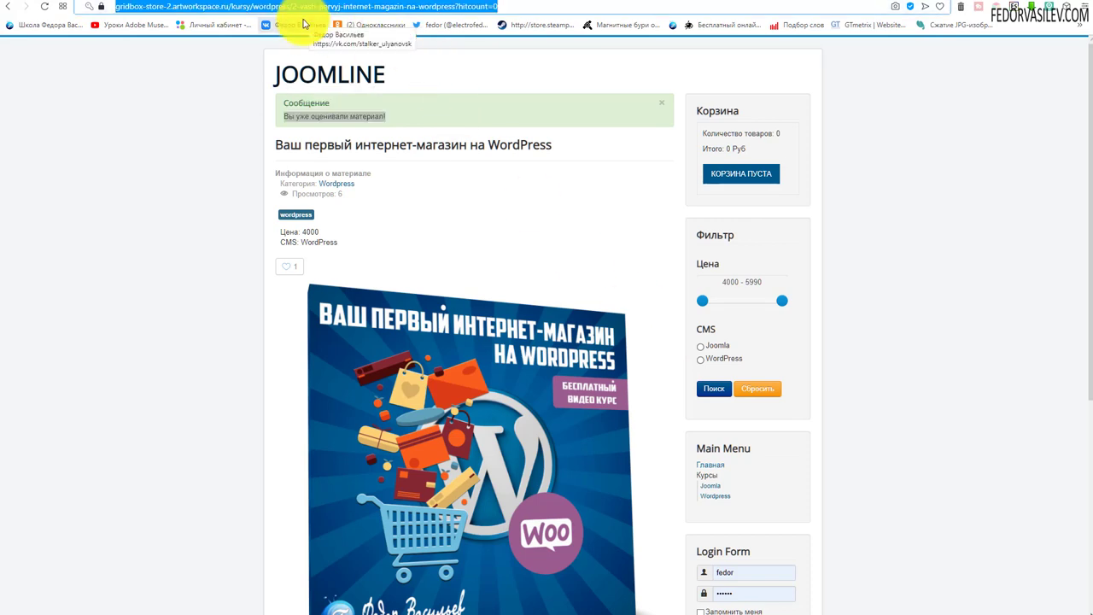